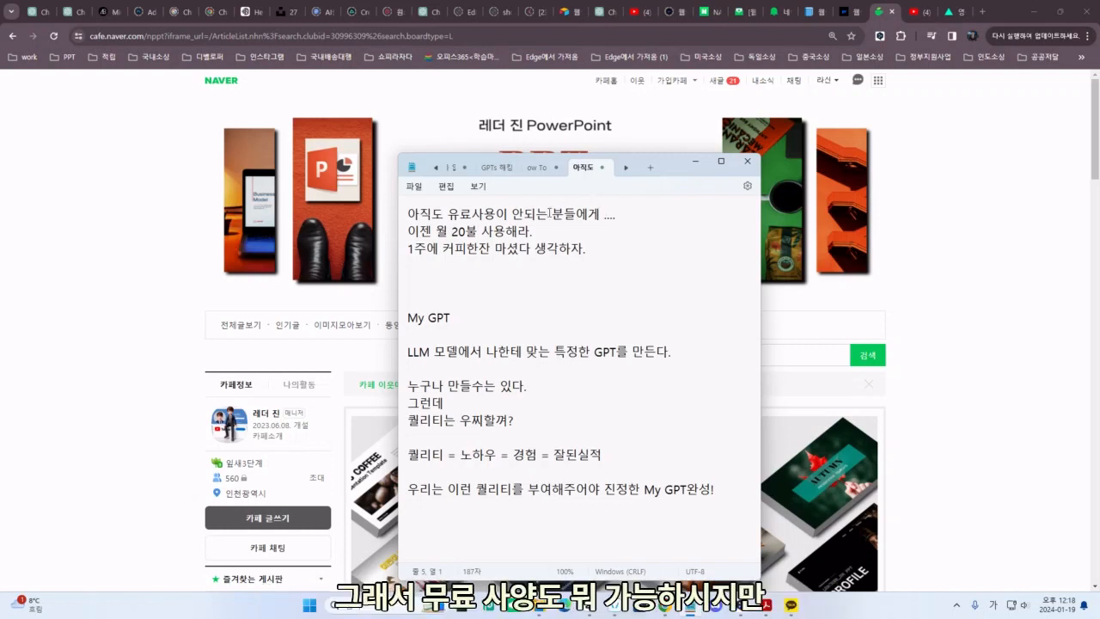
Step: Review the Notepad notes on paying 20 dollars a month and on building a personalised My GPT from an LLM
left_click_drag(451, 213, 624, 225)
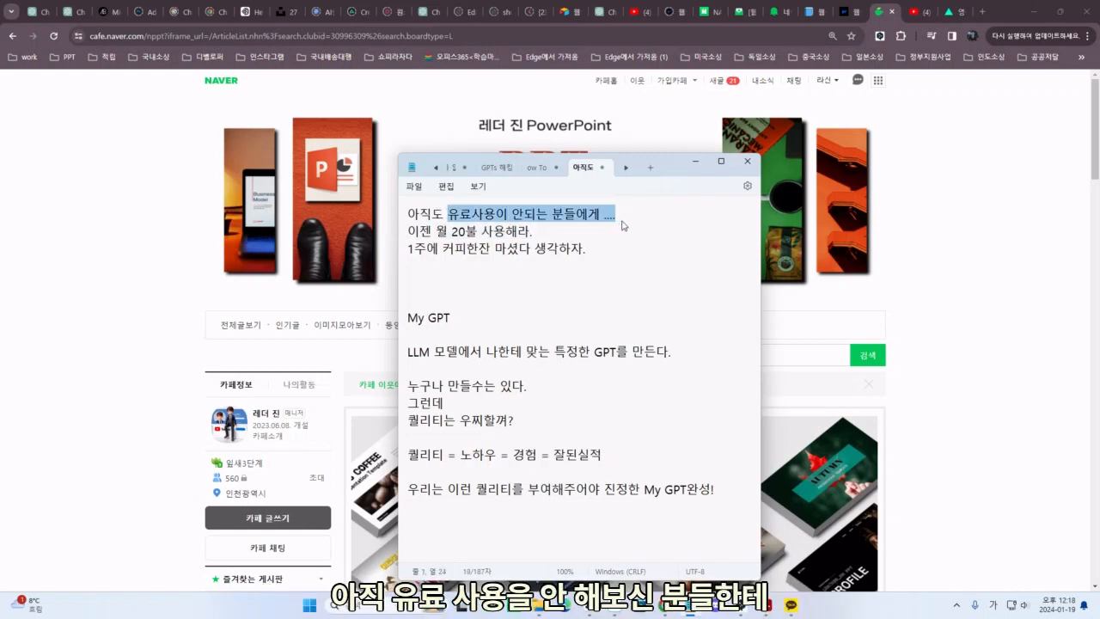
left_click_drag(409, 248, 588, 251)
left_click_drag(436, 231, 519, 249)
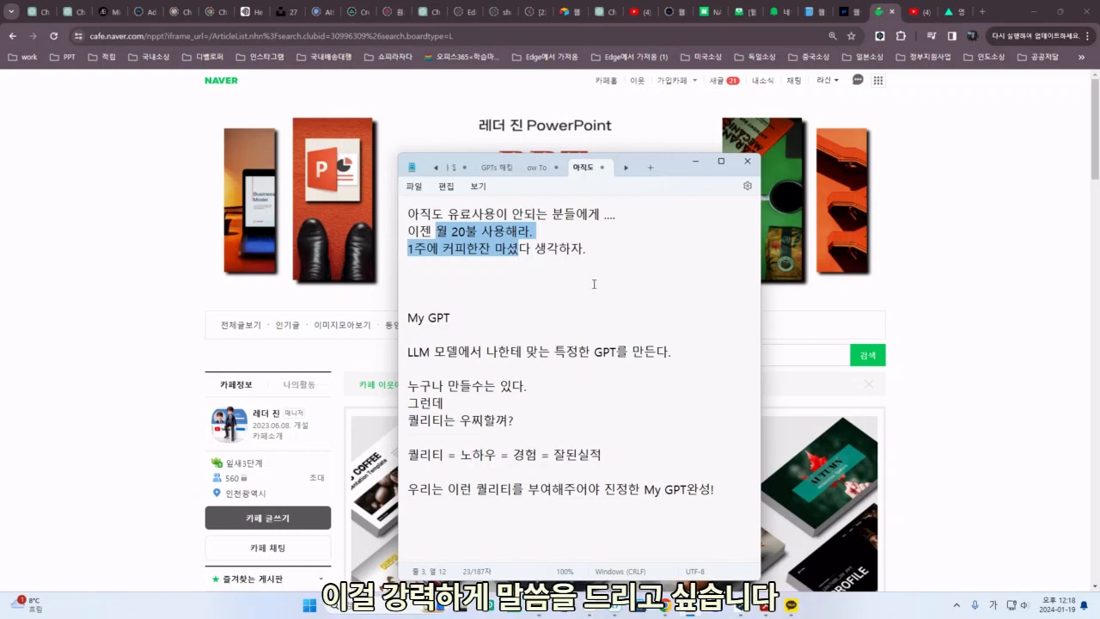
left_click(599, 250)
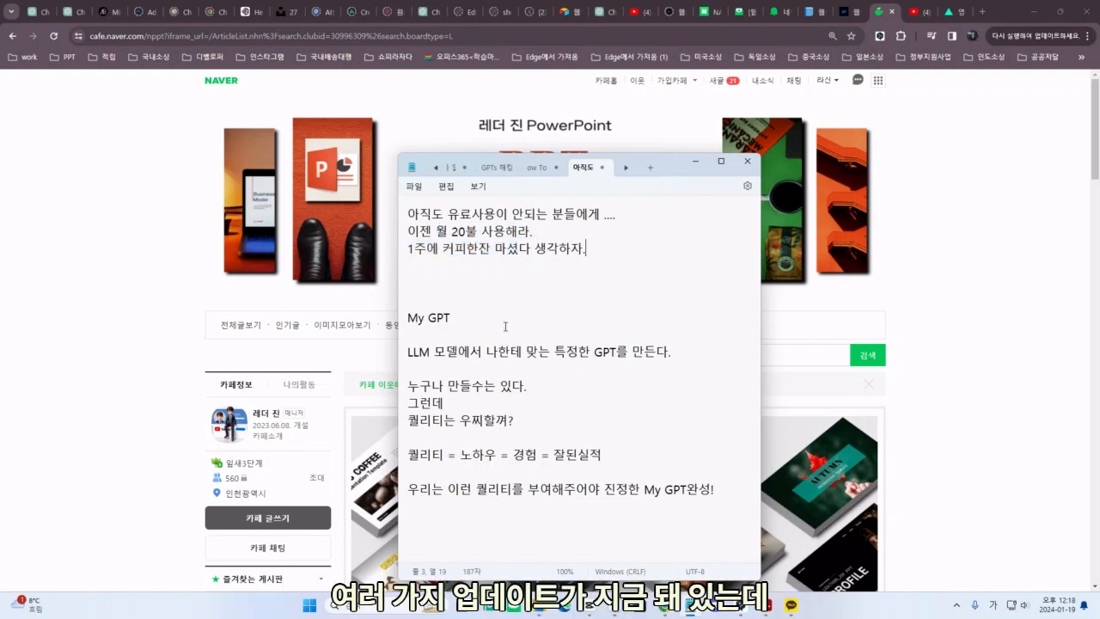
left_click_drag(462, 319, 402, 318)
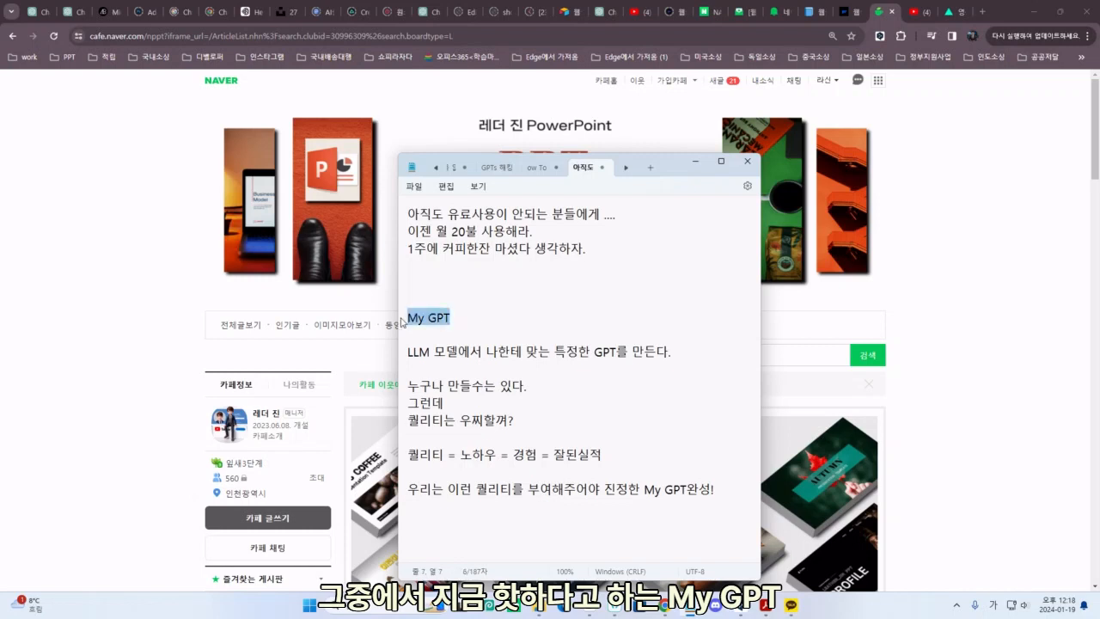
left_click(454, 318)
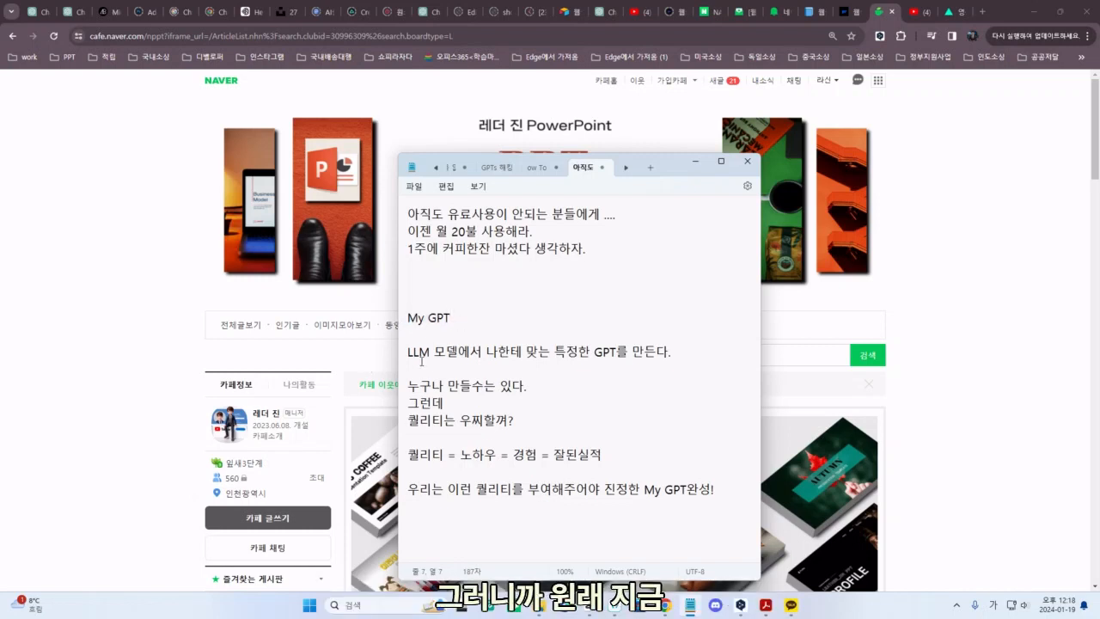
triple_click(407, 351)
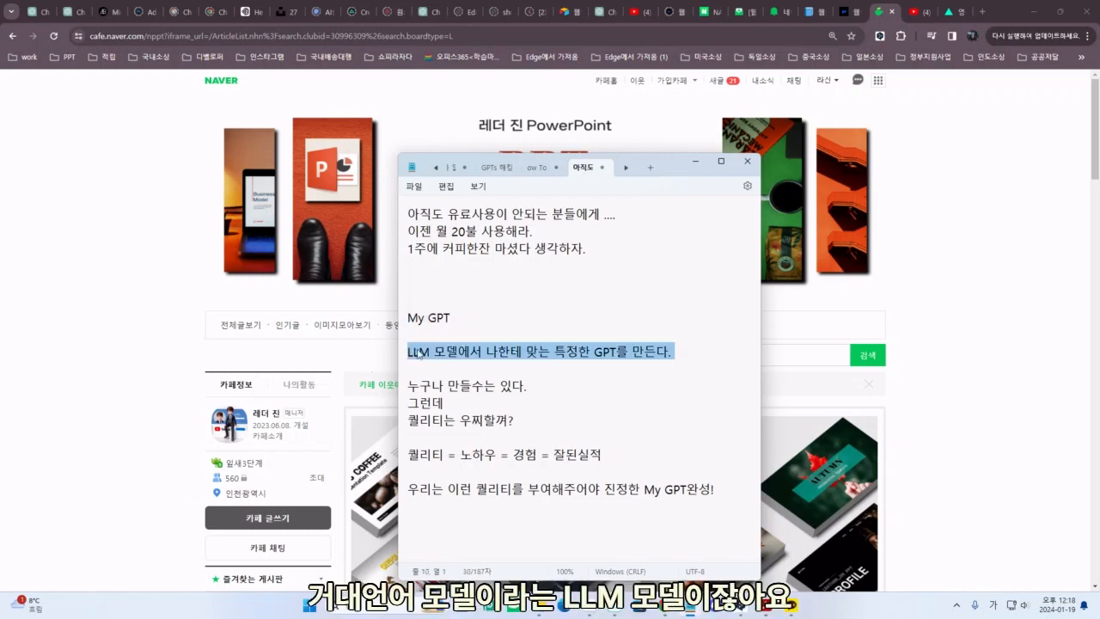
left_click(453, 356)
left_click_drag(487, 352, 653, 364)
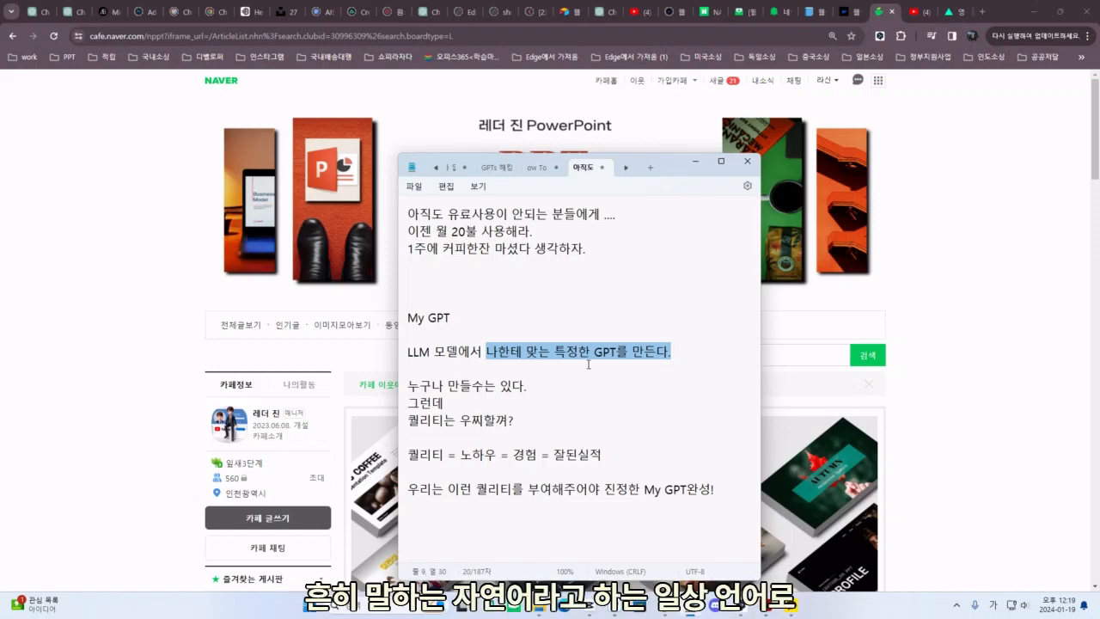
left_click_drag(566, 353, 628, 355)
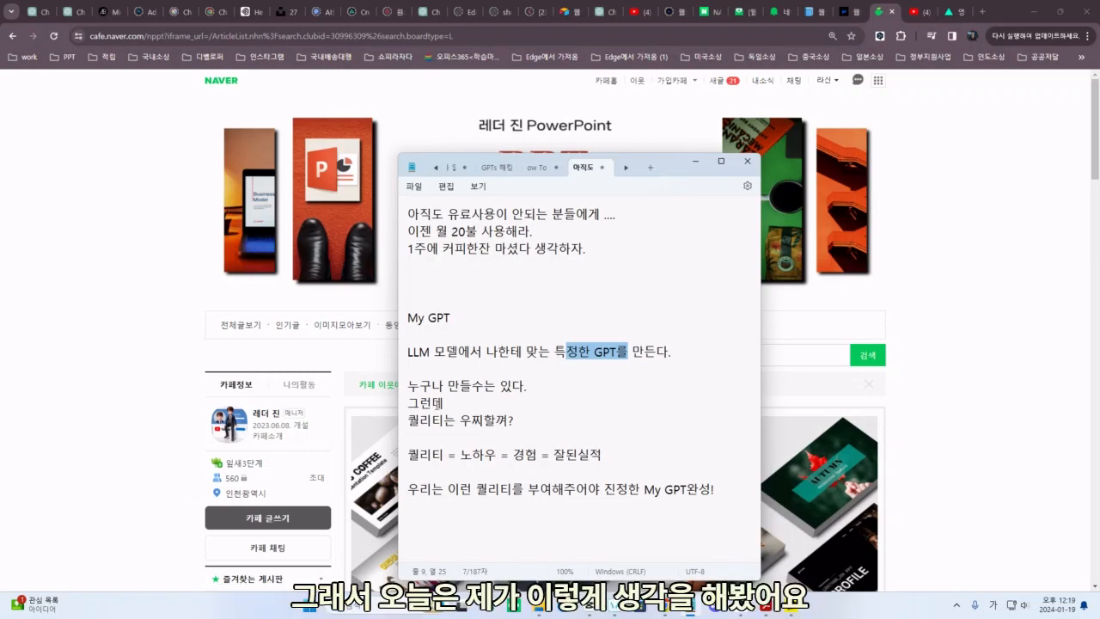
Step: Review the notes on My GPT quality, covering know-how, experience, proven results and the concluding sentence
left_click_drag(408, 391, 496, 387)
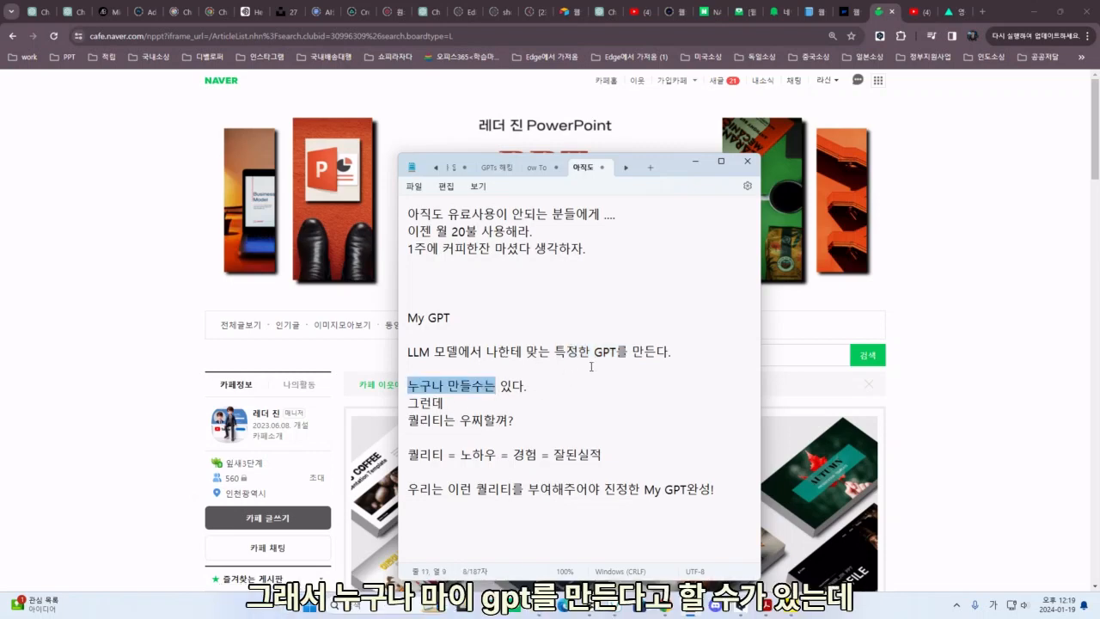
left_click(411, 423)
left_click_drag(412, 426, 454, 427)
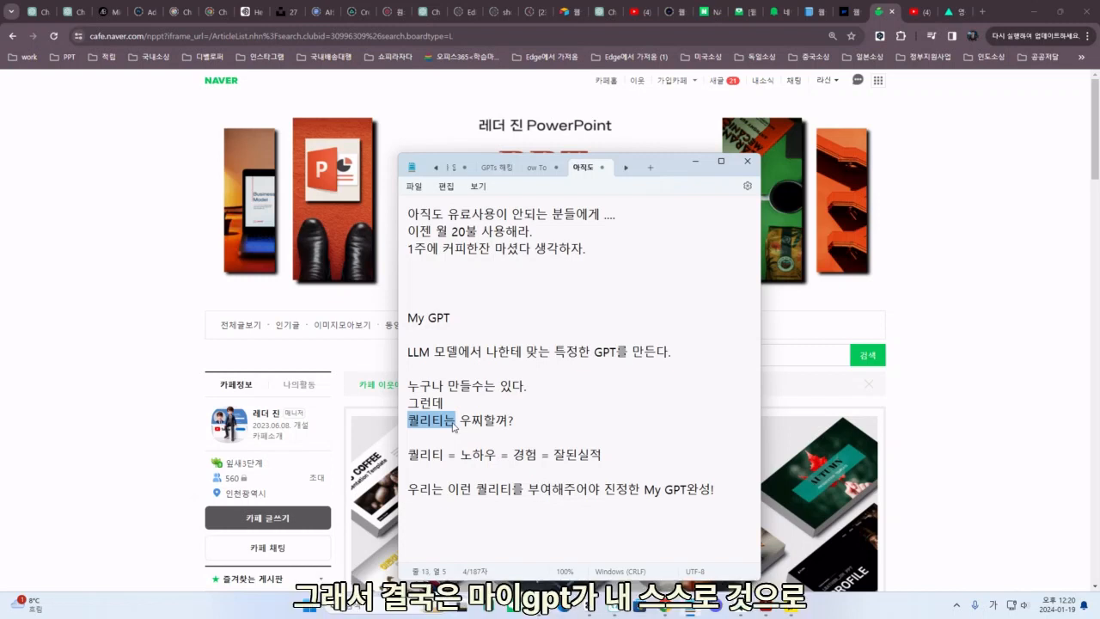
left_click_drag(562, 356, 675, 368)
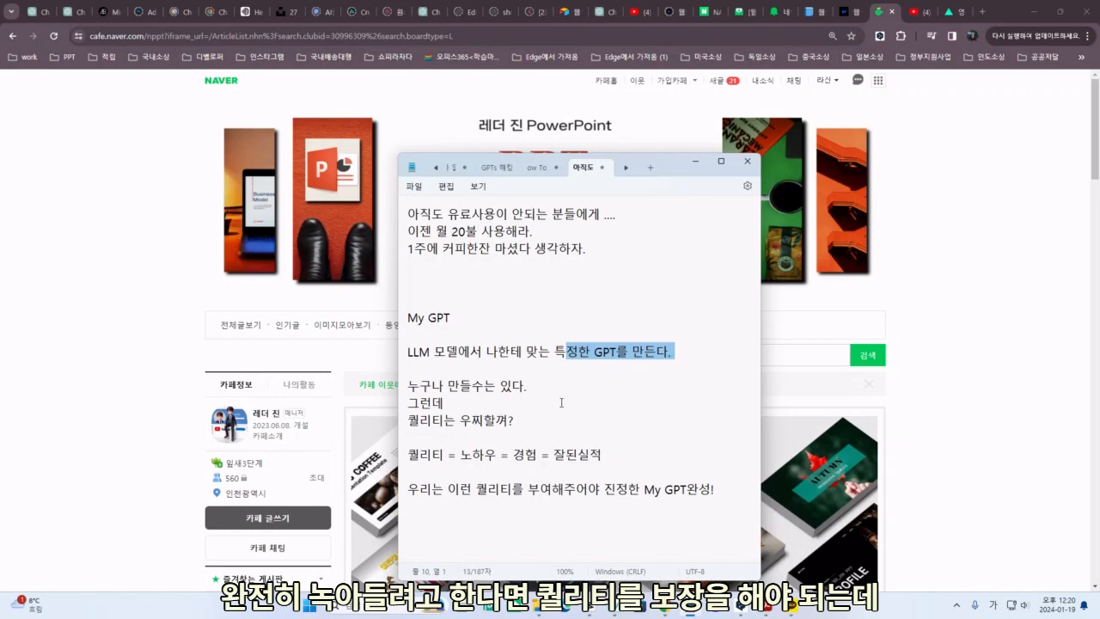
double_click(410, 453)
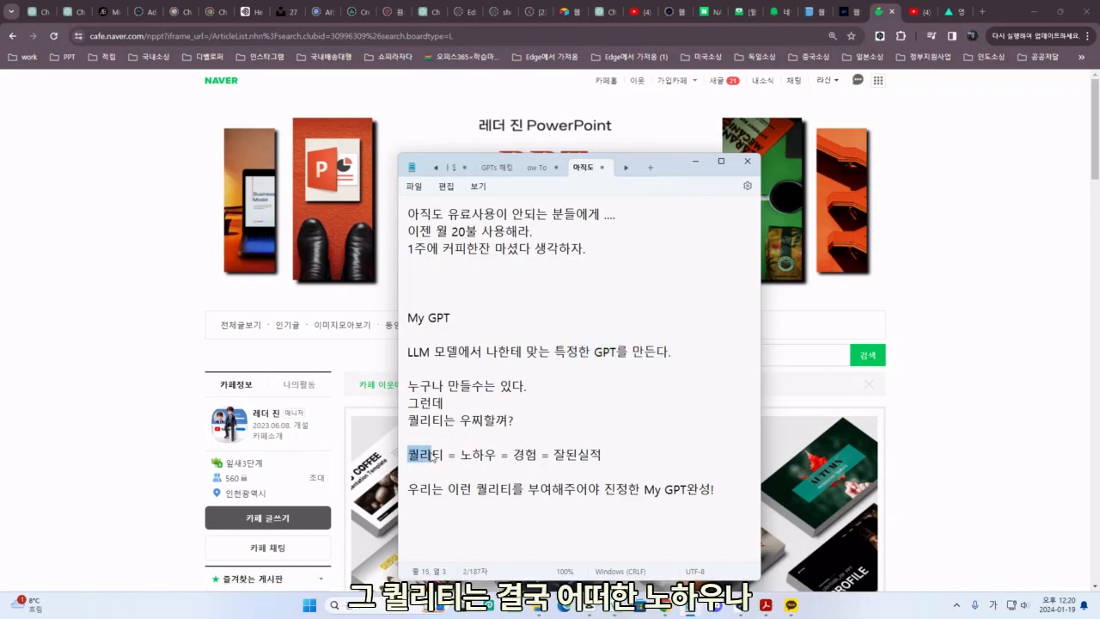
left_click_drag(460, 454, 530, 460)
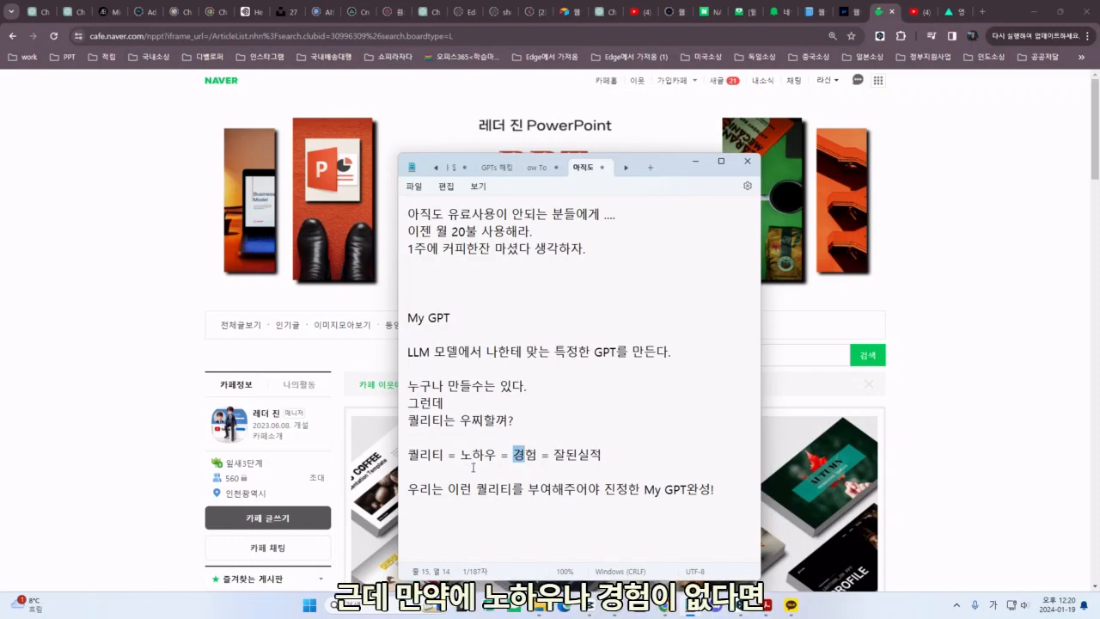
left_click_drag(553, 454, 606, 455)
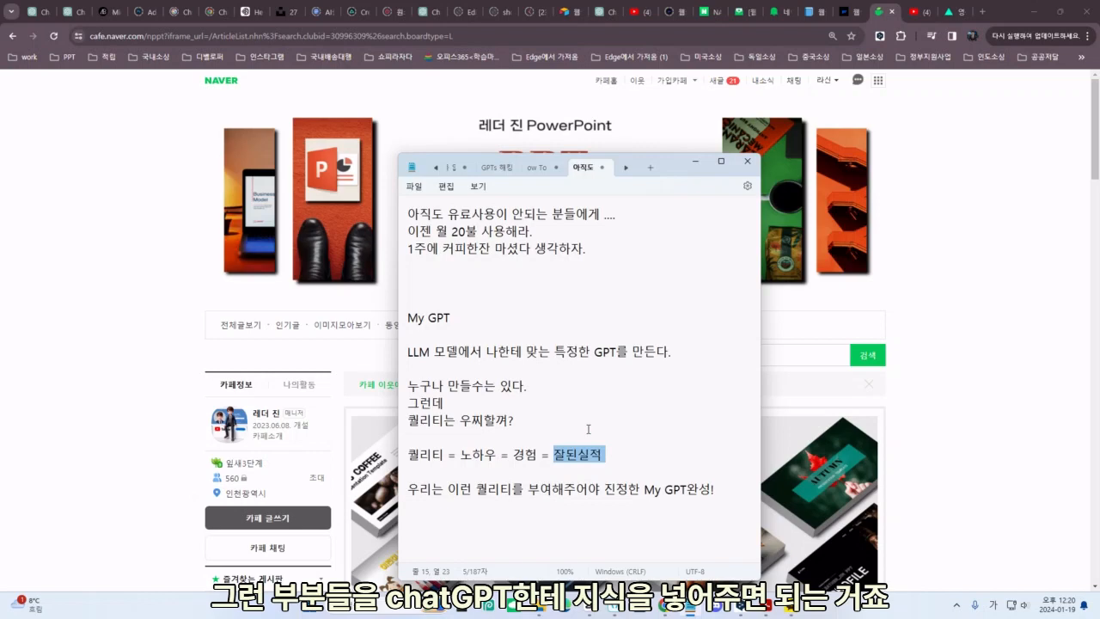
left_click(579, 462)
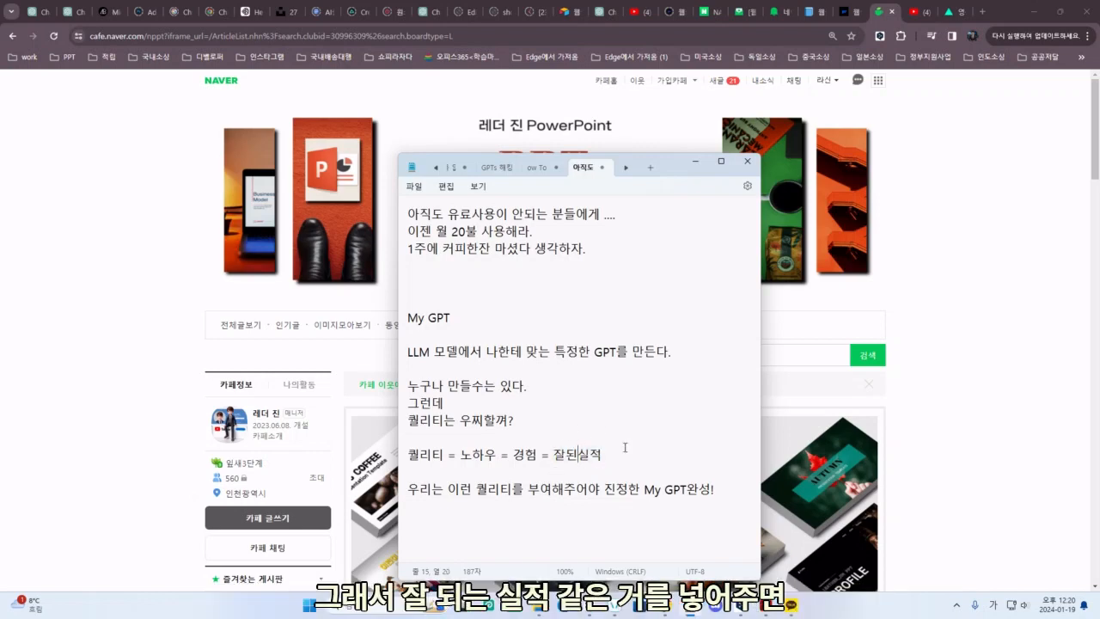
left_click_drag(604, 489, 709, 491)
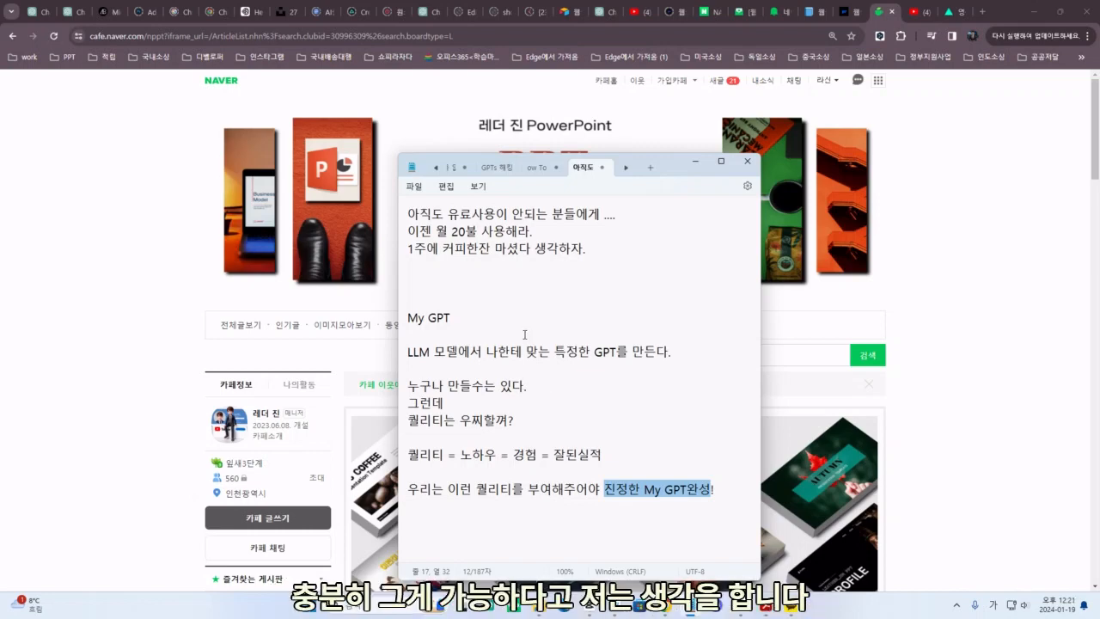
Step: Switch to the Naver cafe page in Chrome and open the YouTube channel linked from its banner section
key("alt+Tab")
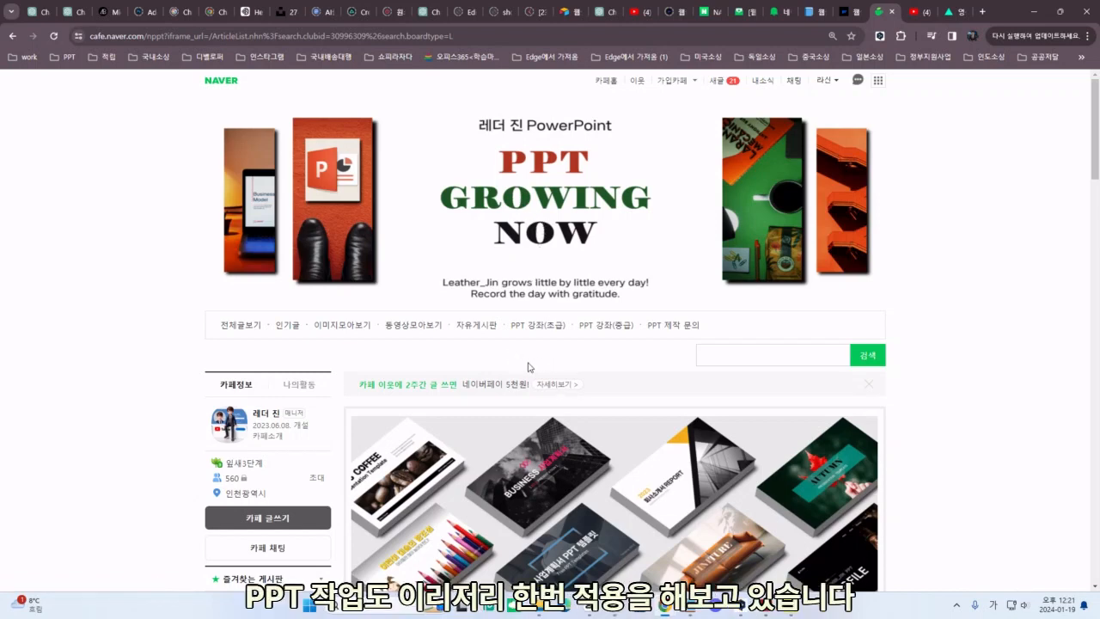
scroll(531, 368, "down", 1)
scroll(528, 369, "up", 1)
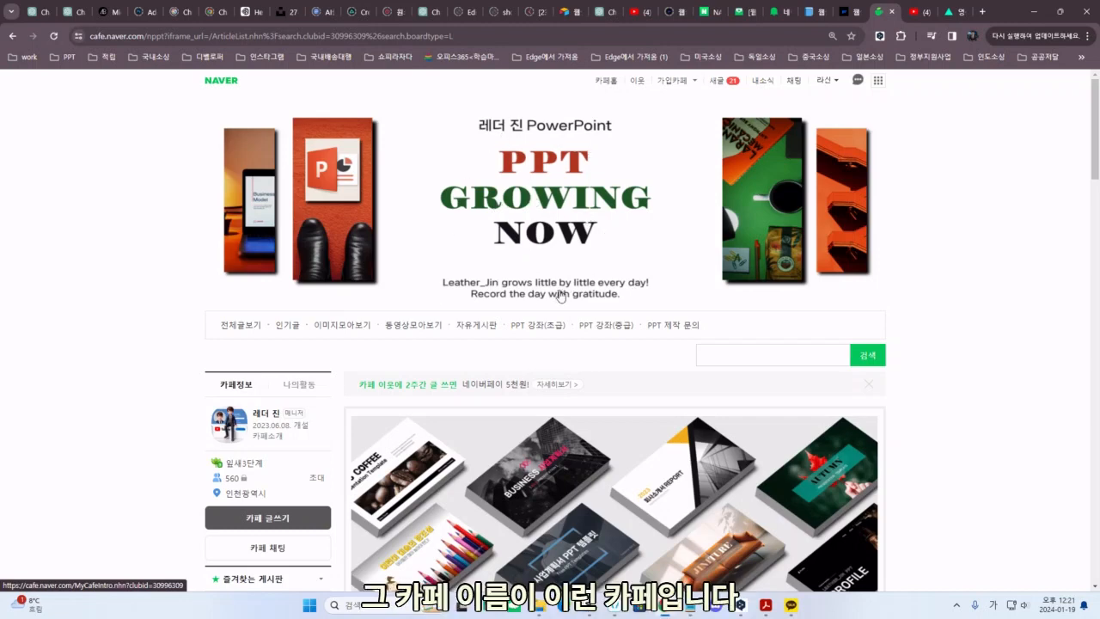
scroll(516, 370, "down", 4)
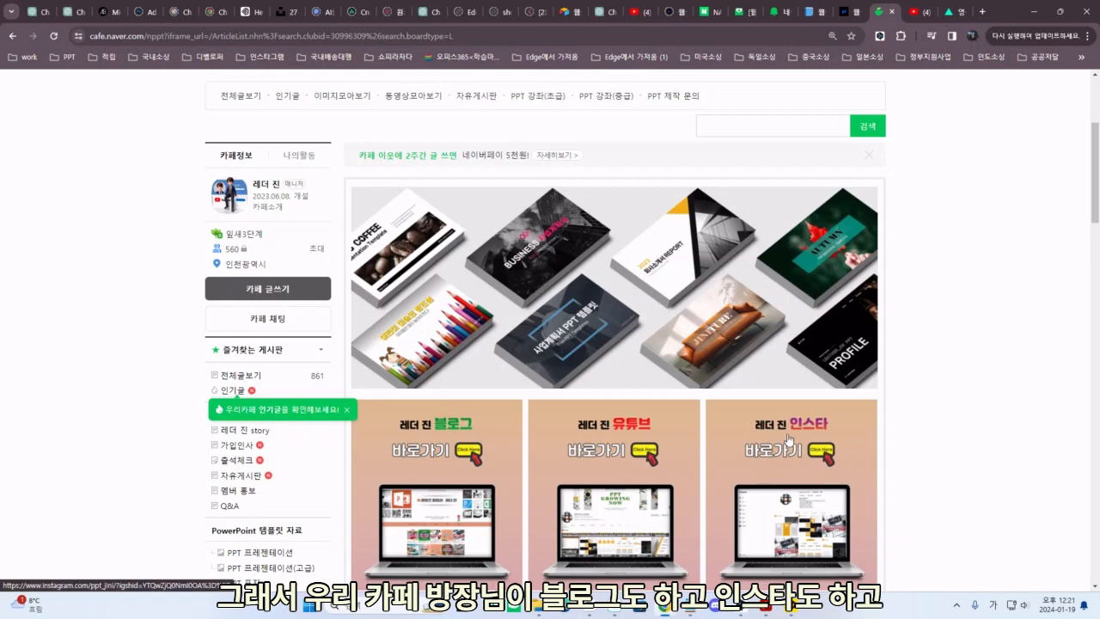
scroll(606, 424, "down", 2)
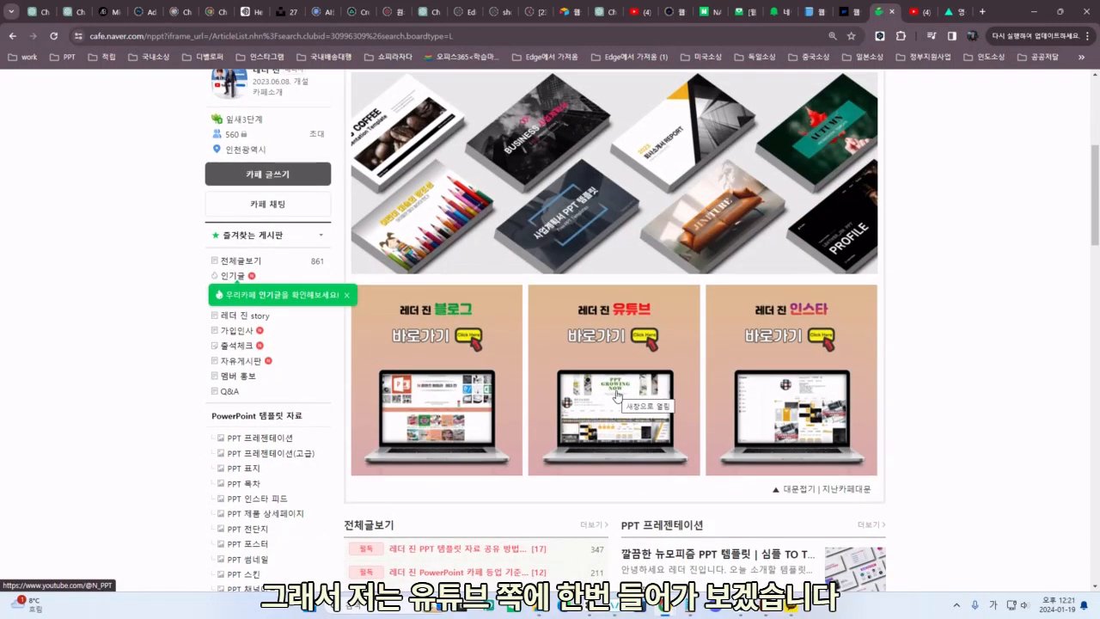
left_click(617, 394)
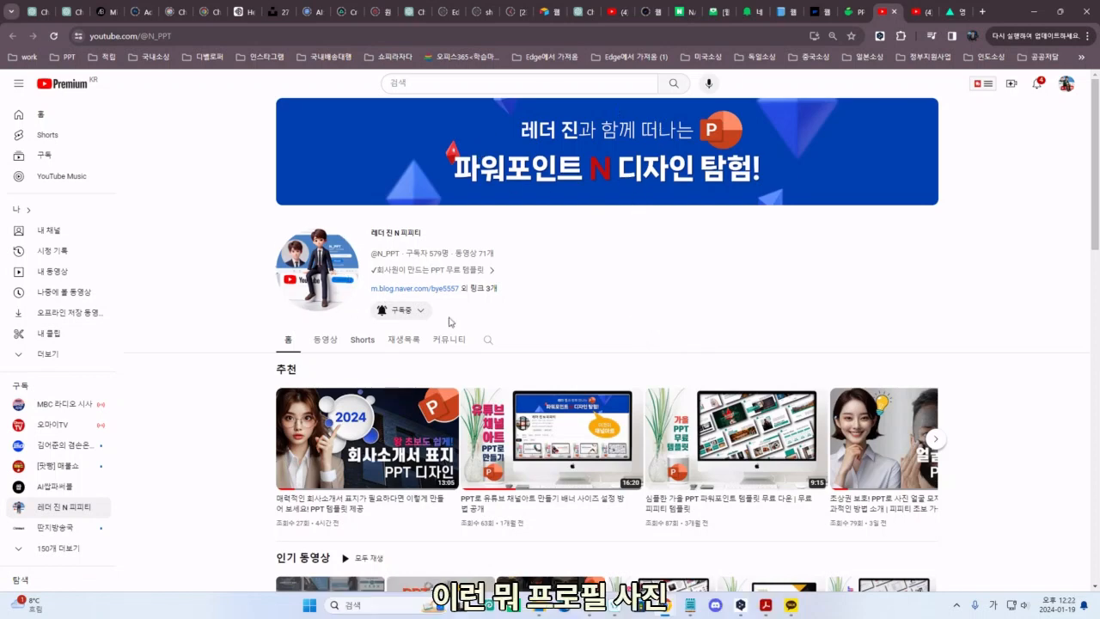
Step: View the YouTube channel's description and links, close them, and look over its recommended and popular videos
left_click(482, 289)
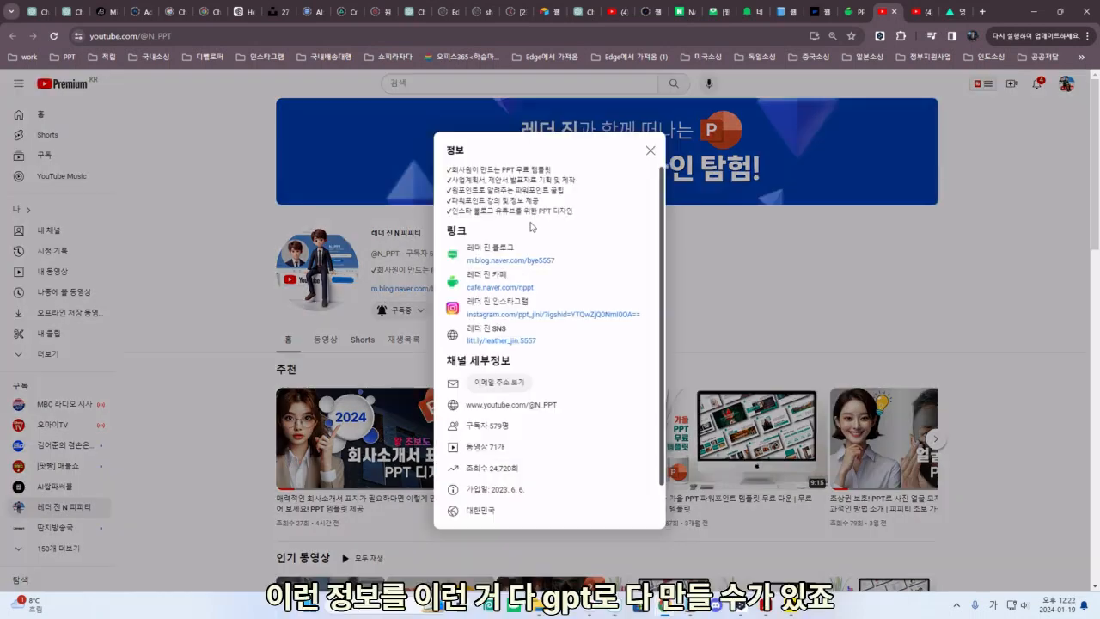
left_click(651, 151)
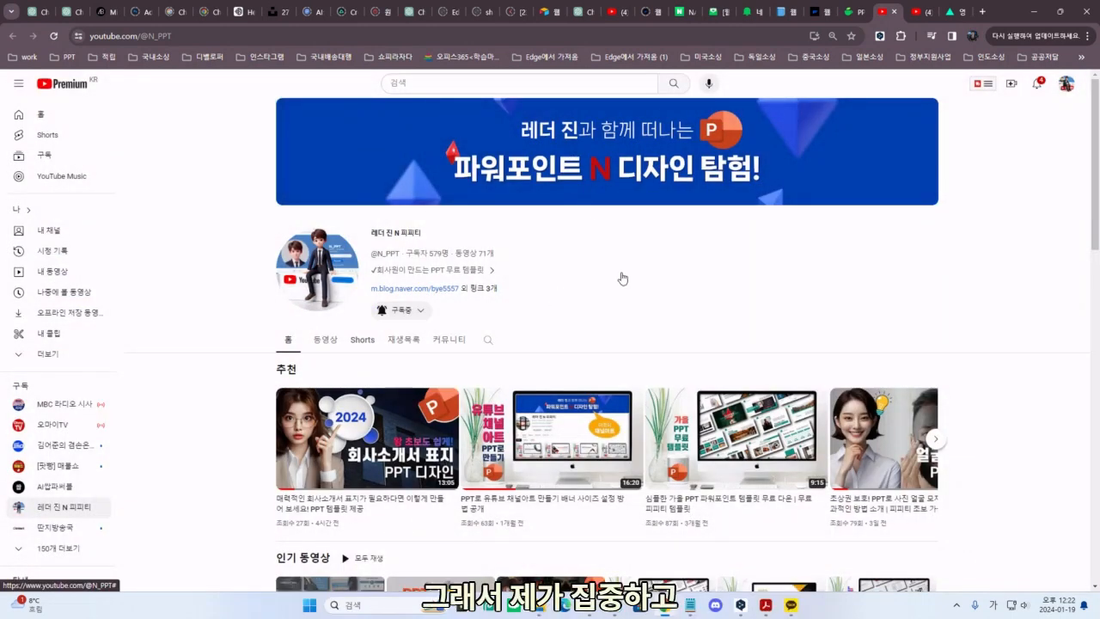
scroll(516, 344, "down", 1)
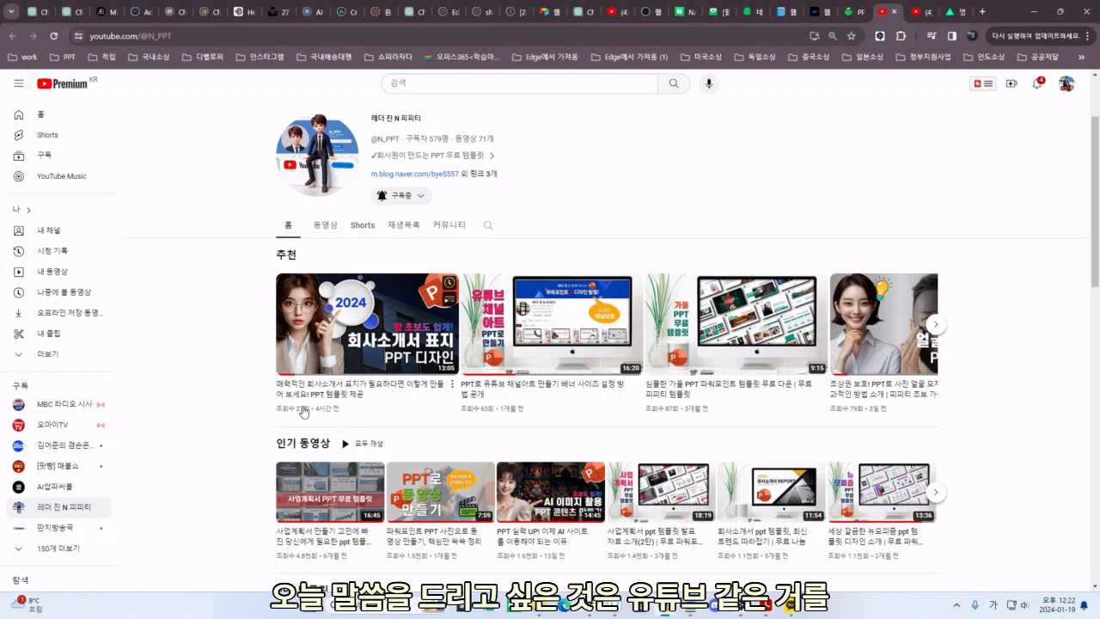
mouse_move(302, 415)
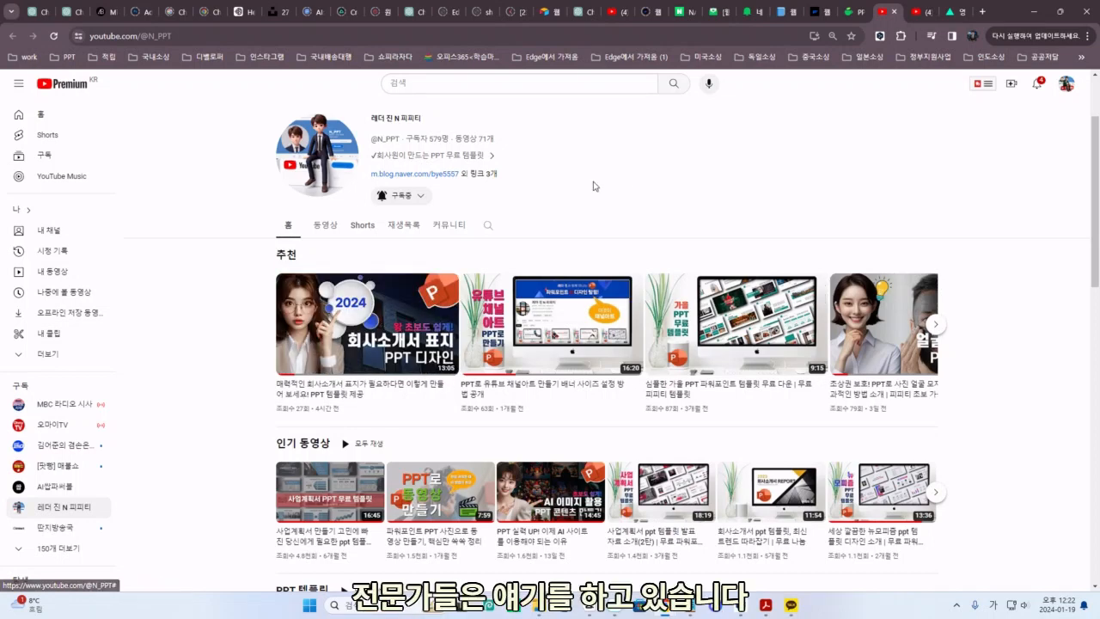
scroll(565, 234, "up", 1)
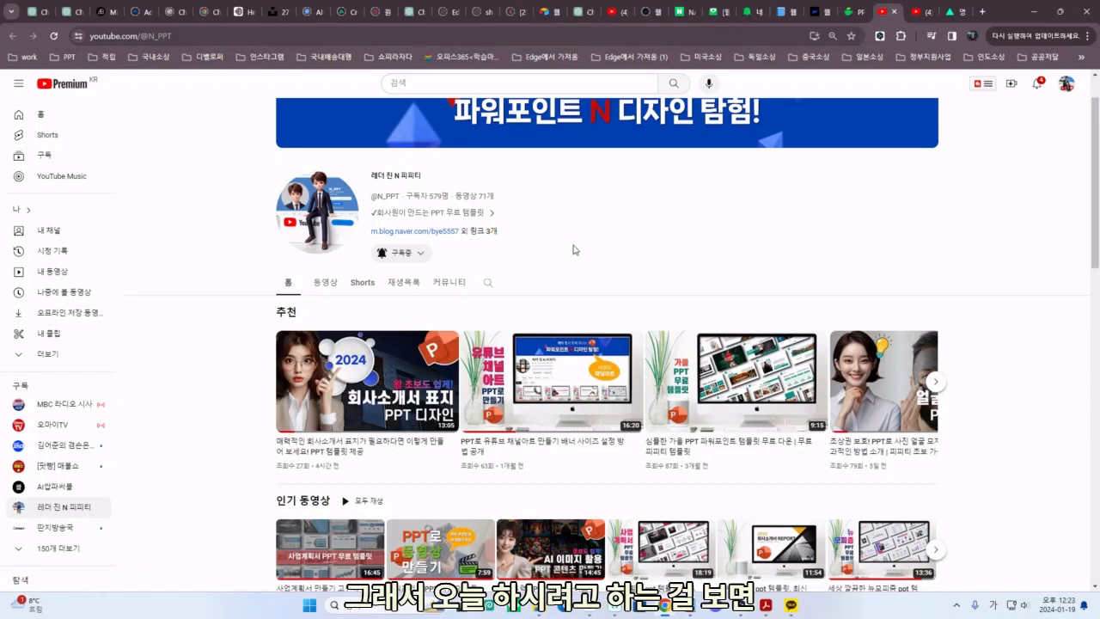
Step: Switch back to the Notepad notes and review the lines on a specific GPT and on quality from proven results
key("alt+Tab")
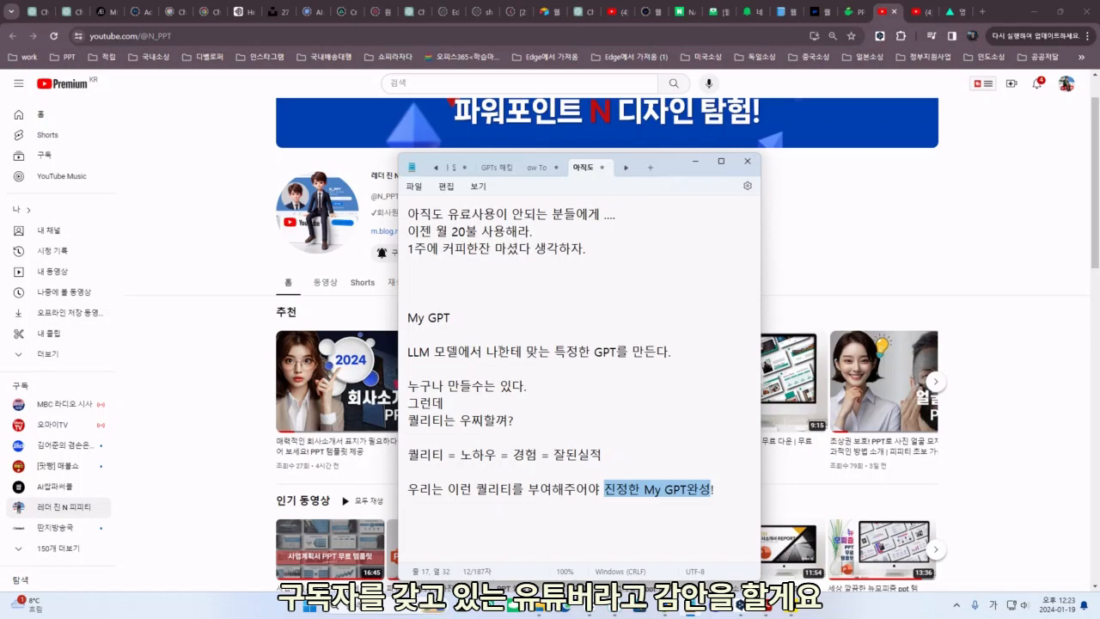
left_click(501, 350)
left_click_drag(555, 352, 616, 352)
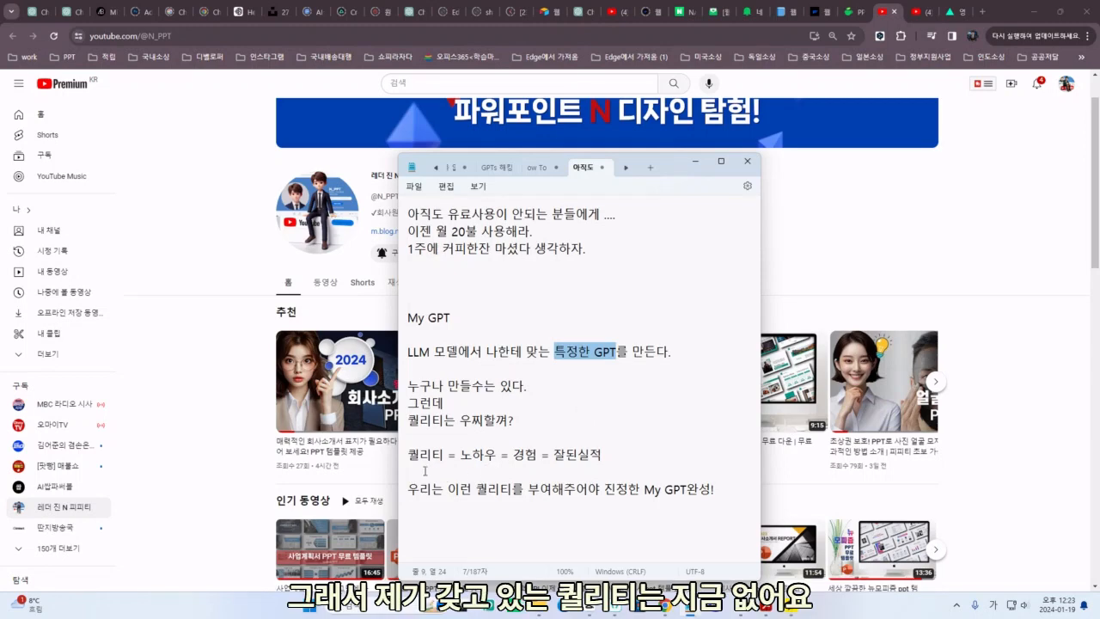
left_click_drag(462, 455, 607, 456)
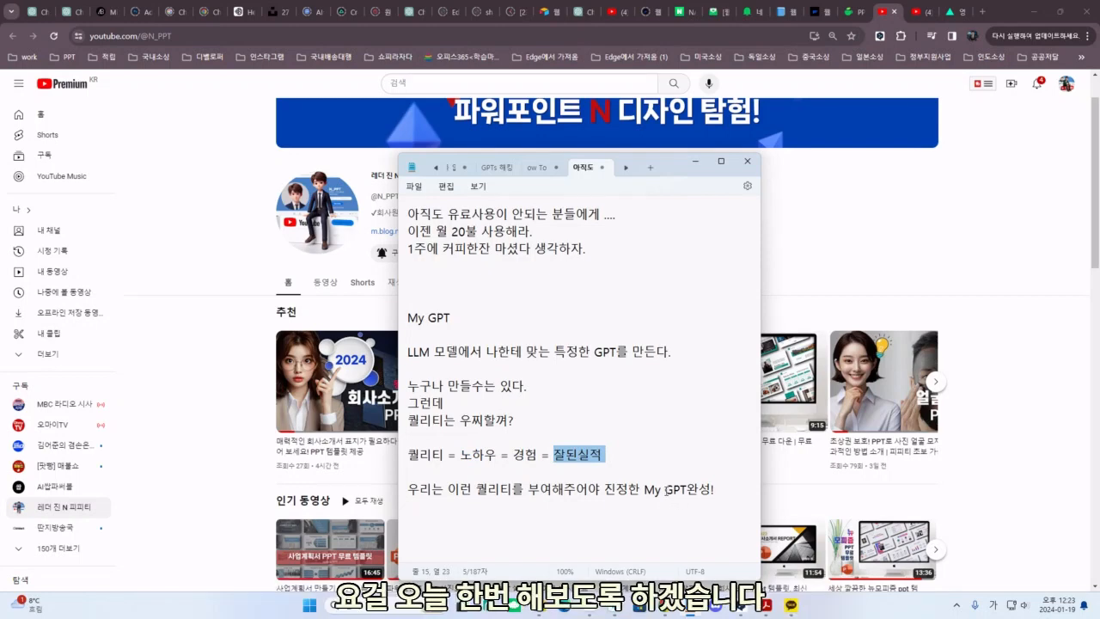
left_click(637, 275)
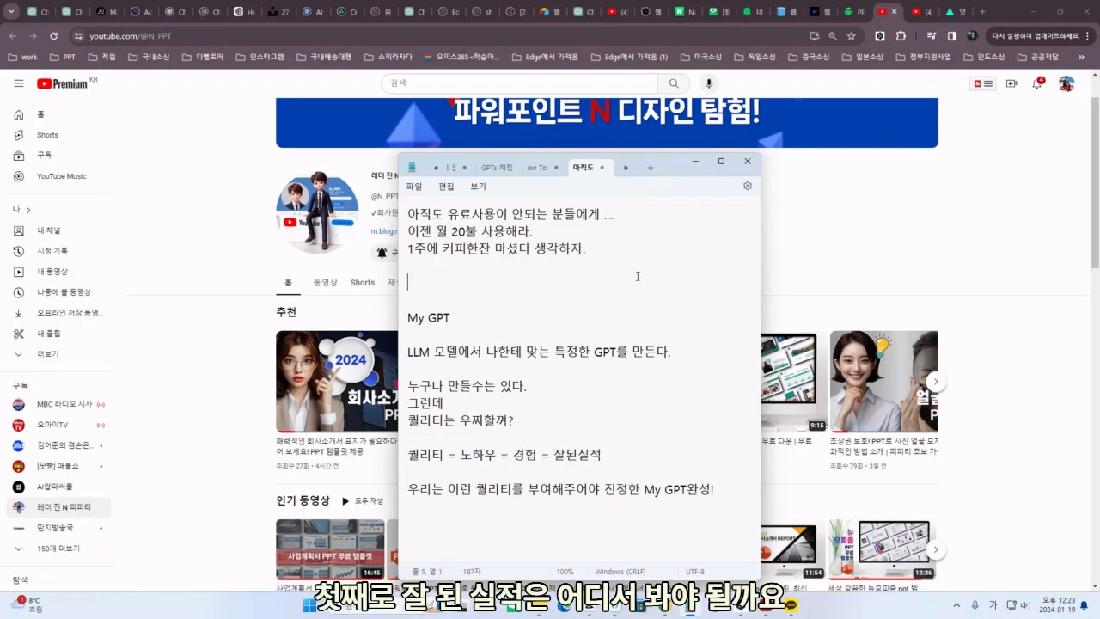
Step: Return to Chrome, search YouTube for "ppt" from the already open video page, and look through the result titles
left_click(803, 256)
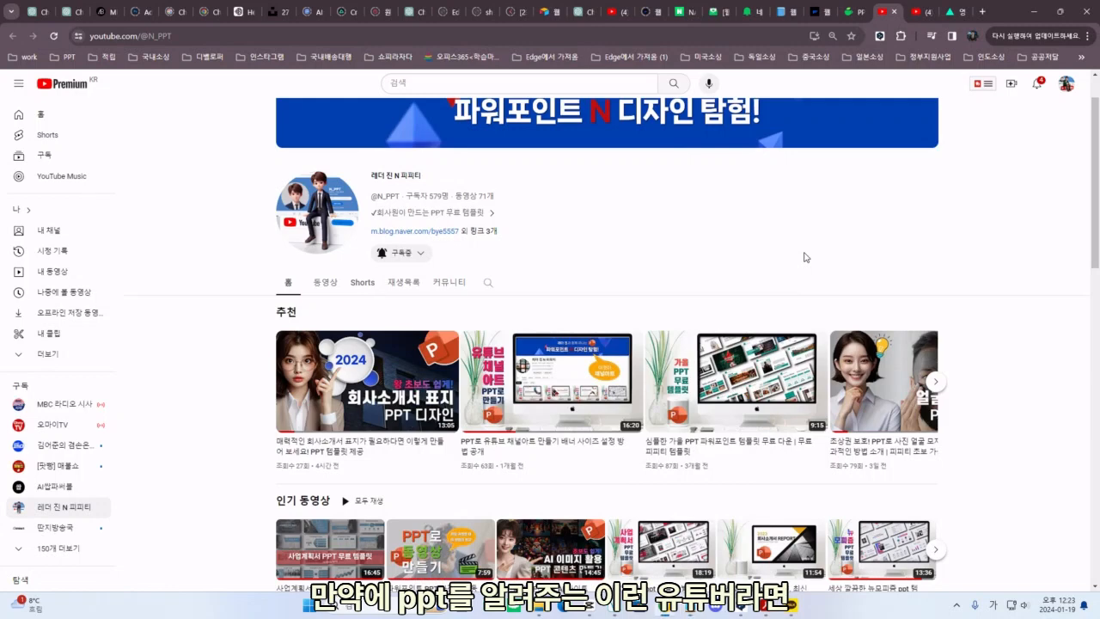
scroll(627, 221, "up", 1)
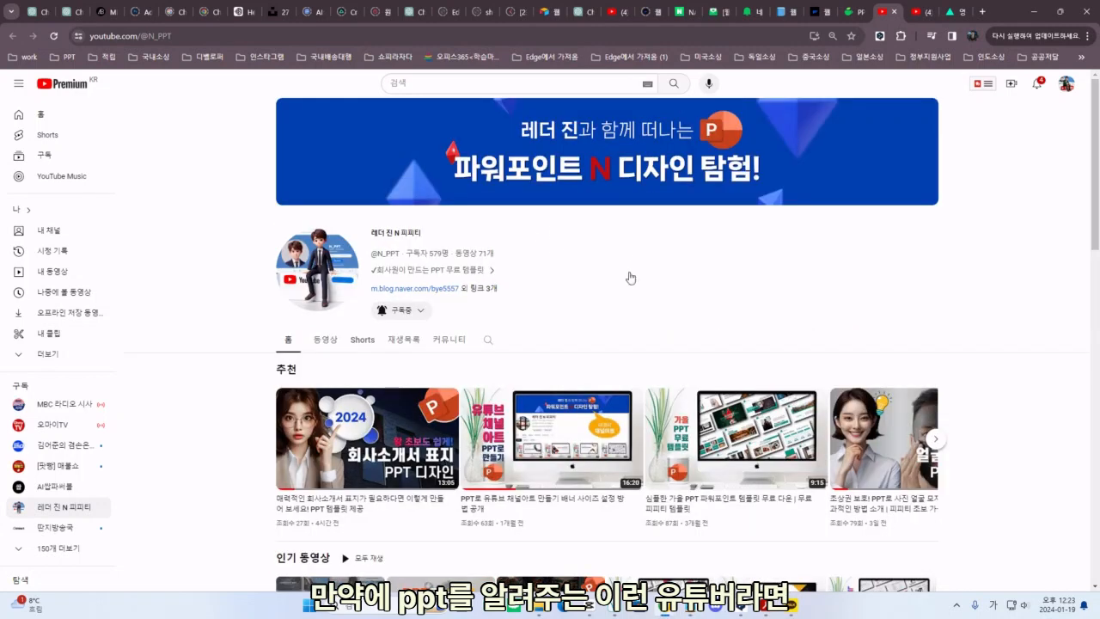
left_click(611, 12)
left_click(428, 79)
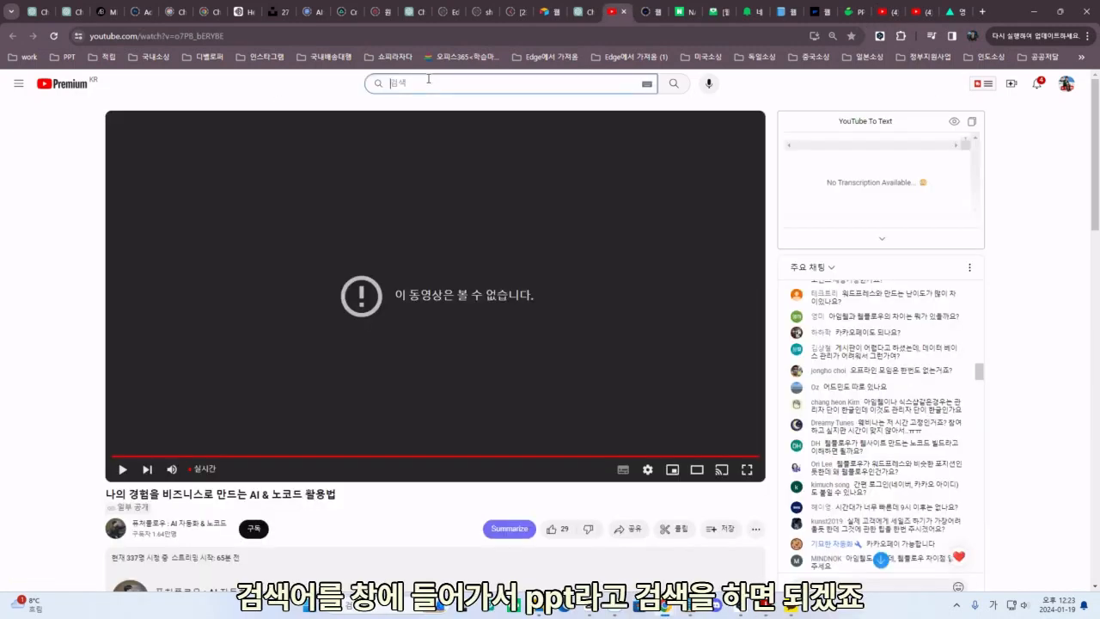
type("ppt")
key("Return")
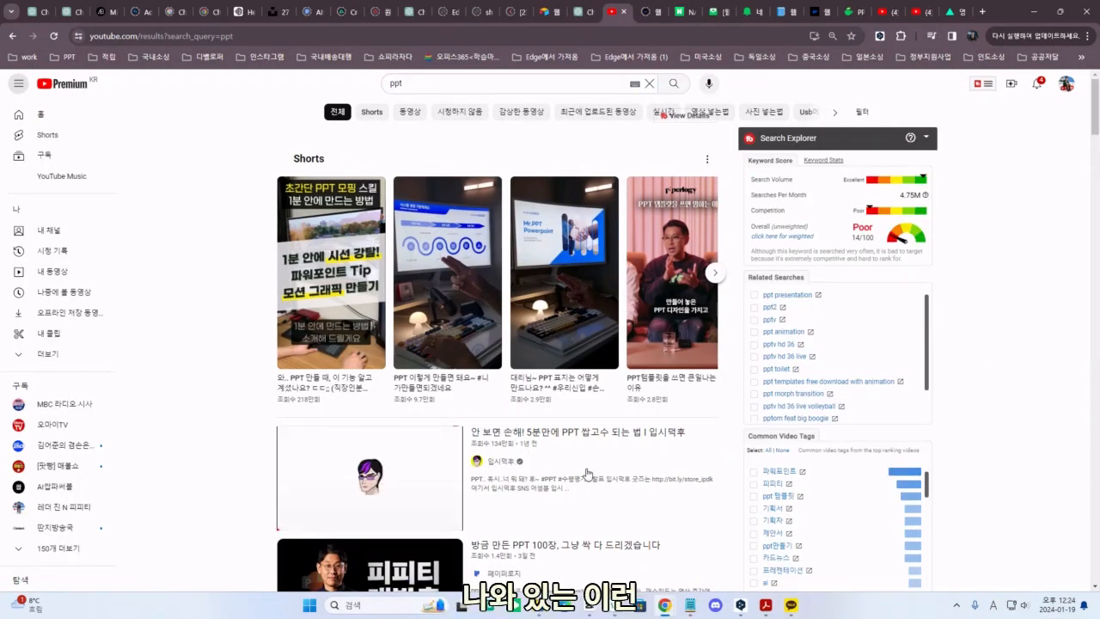
scroll(513, 459, "down", 1)
scroll(464, 427, "down", 2)
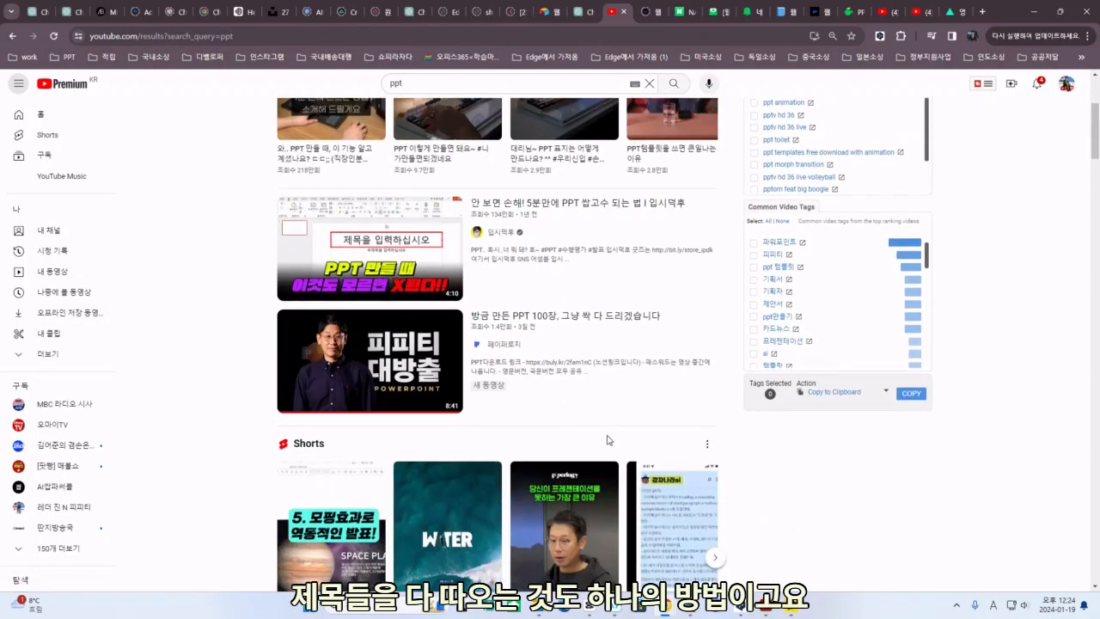
Step: Switch to the Viewtrap video search page, clear the text selection and return to the beginning of the ppt results
scroll(573, 421, "up", 3)
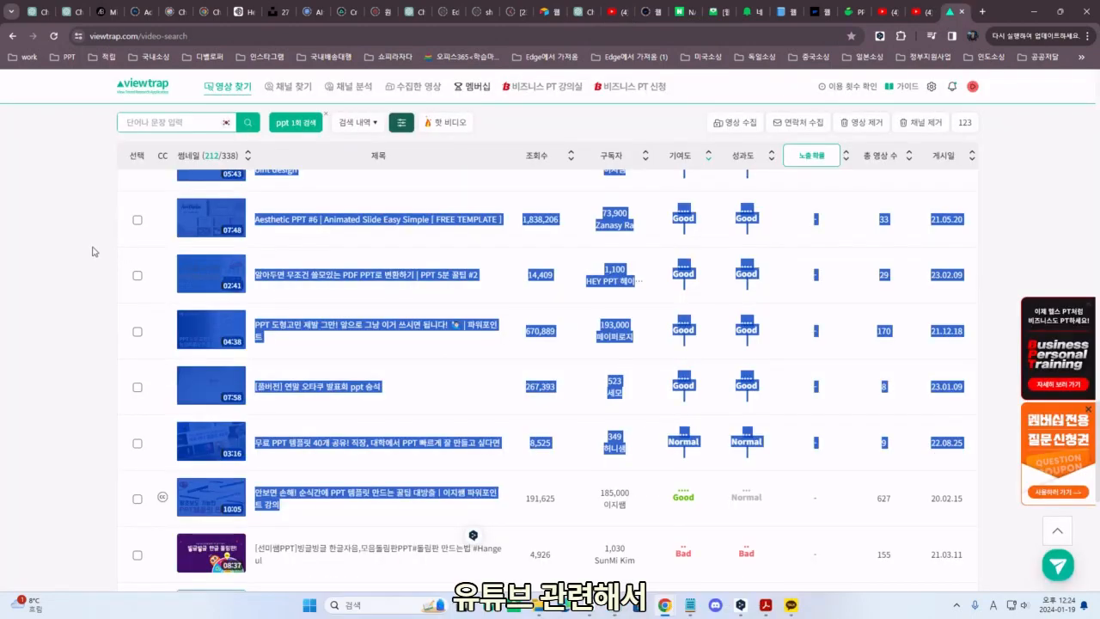
left_click(94, 251)
scroll(172, 276, "up", 10)
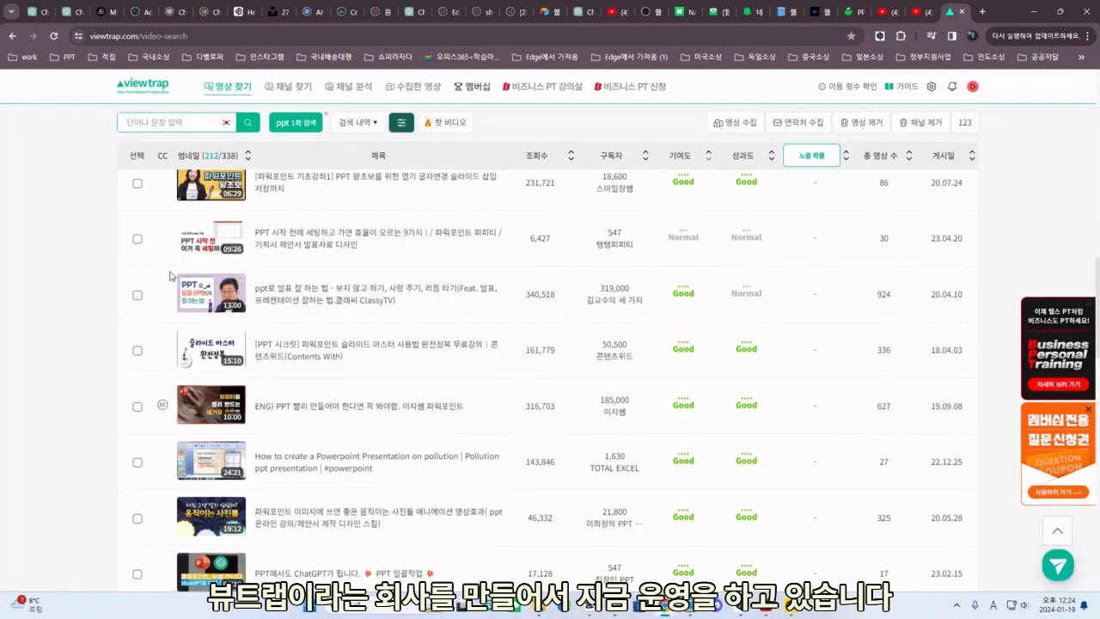
scroll(361, 280, "up", 4)
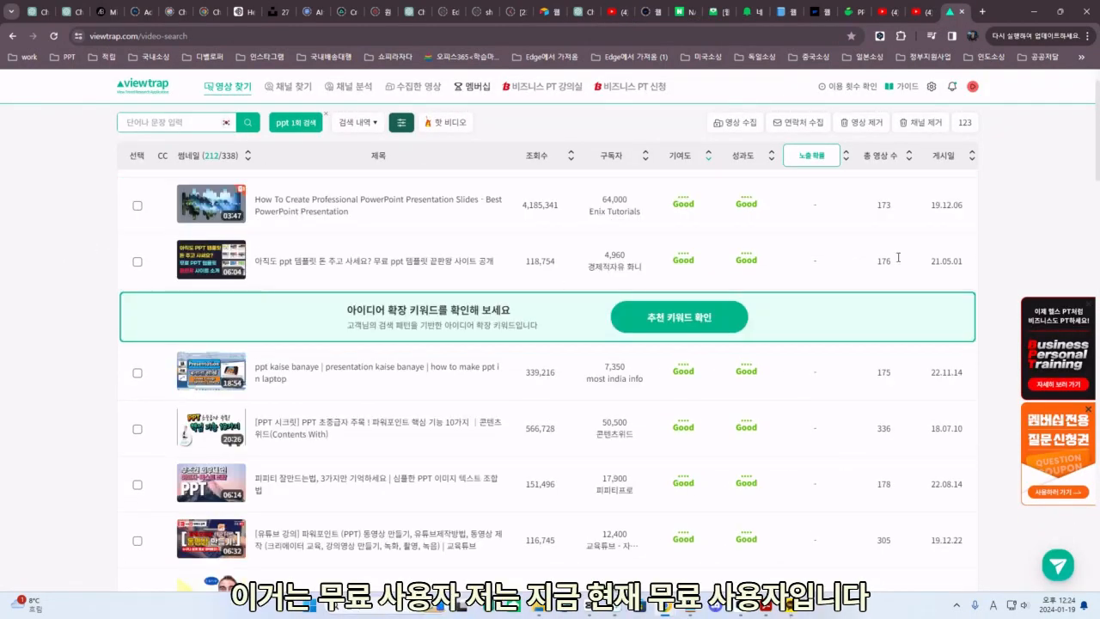
scroll(994, 206, "up", 1)
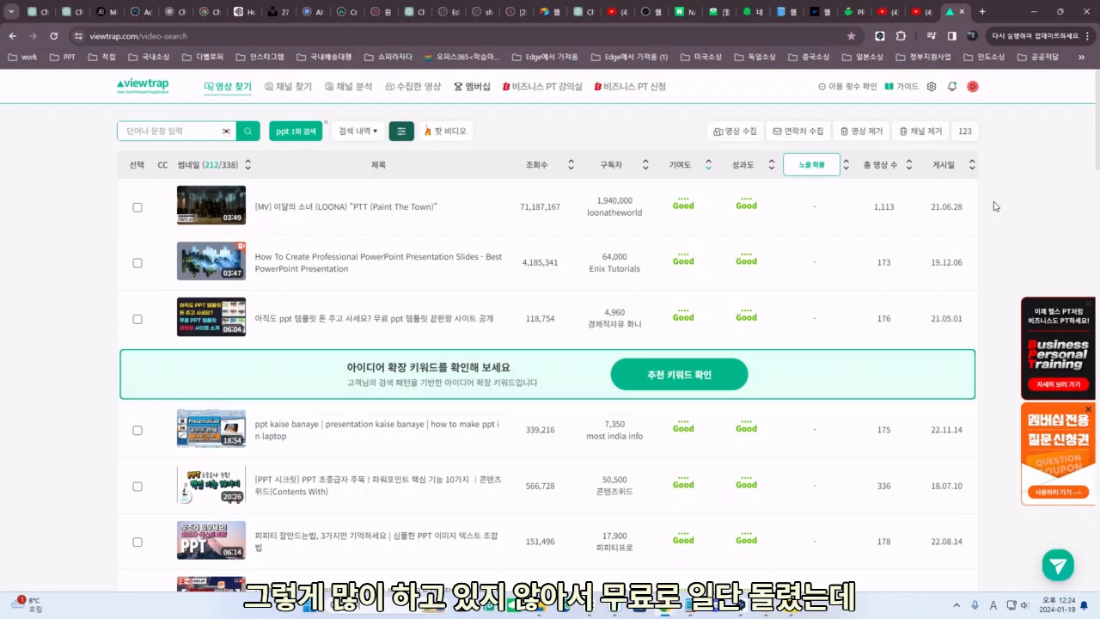
mouse_move(845, 97)
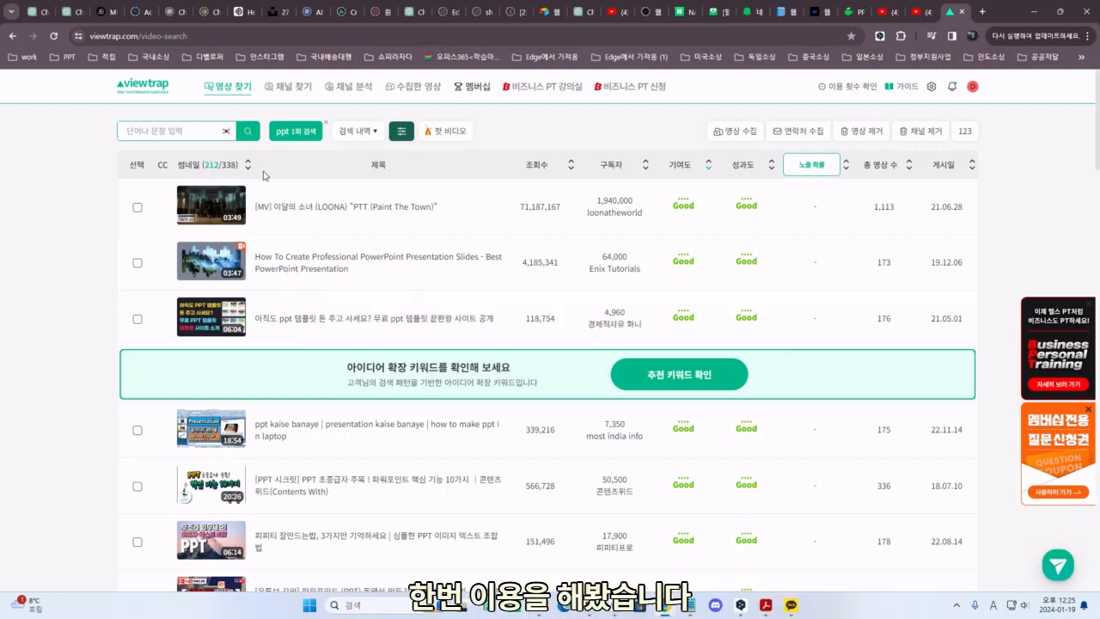
Step: Point out the Viewtrap keyword field and browse the list of videos found for ppt
left_click(178, 134)
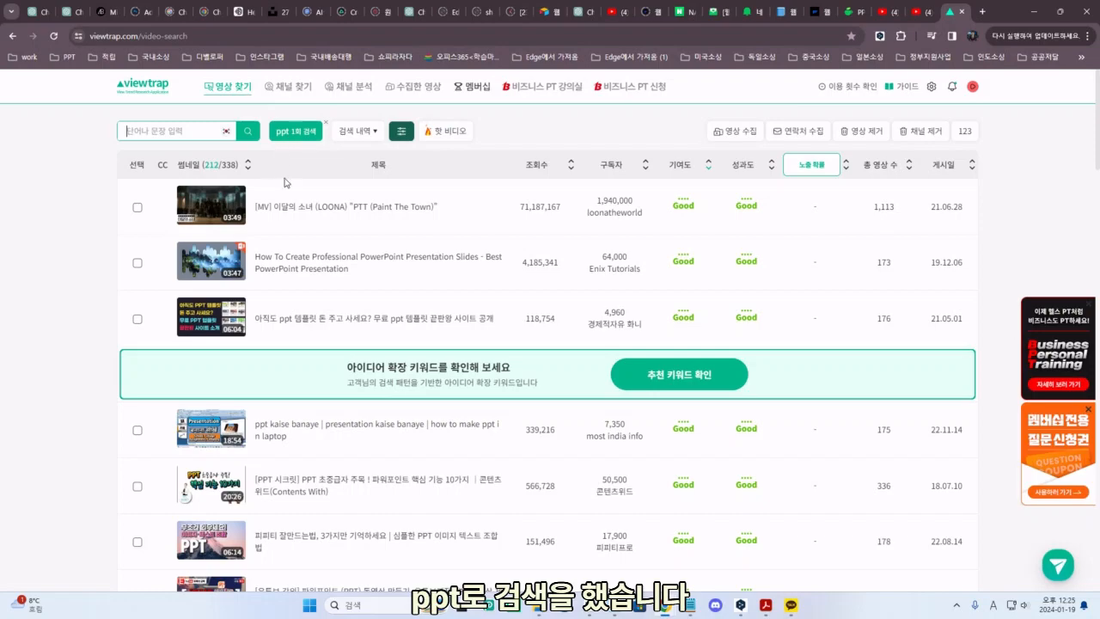
scroll(501, 331, "down", 10)
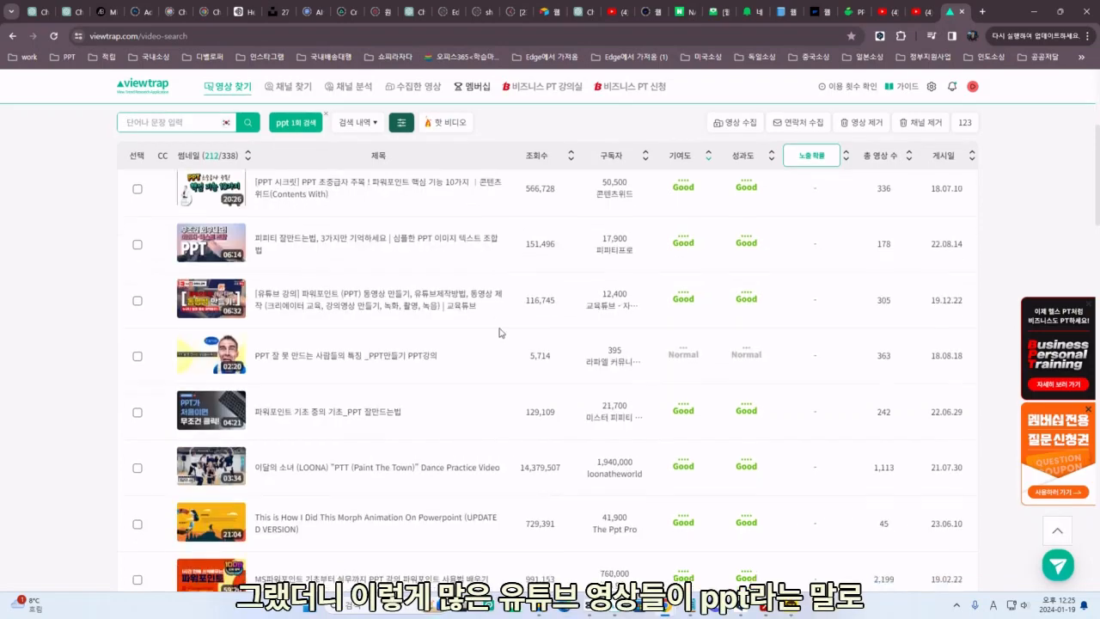
scroll(550, 362, "down", 15)
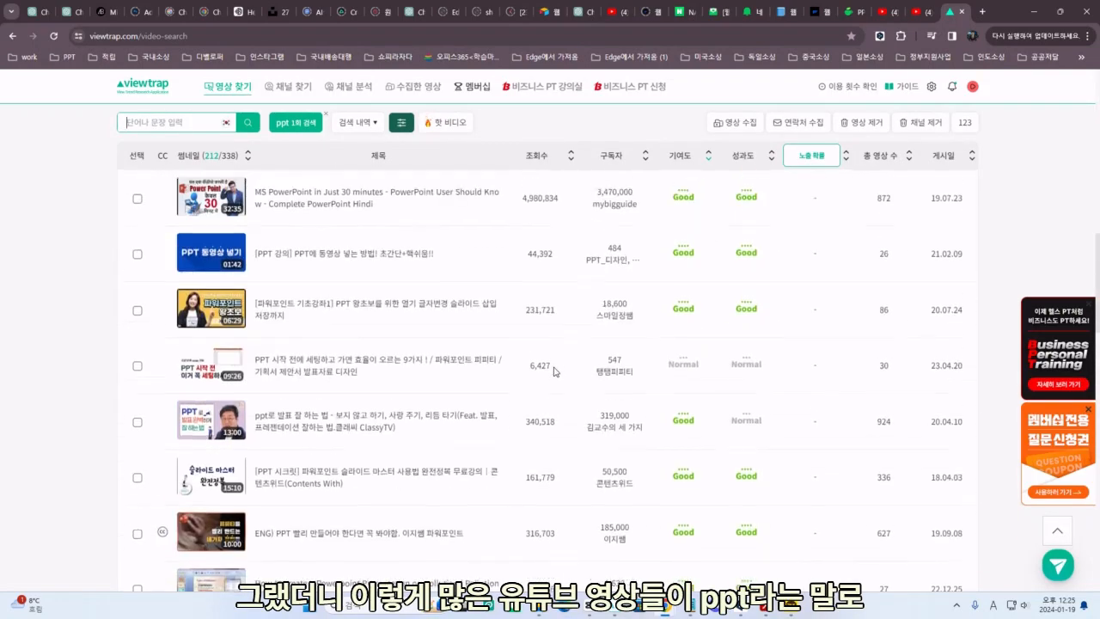
mouse_move(699, 198)
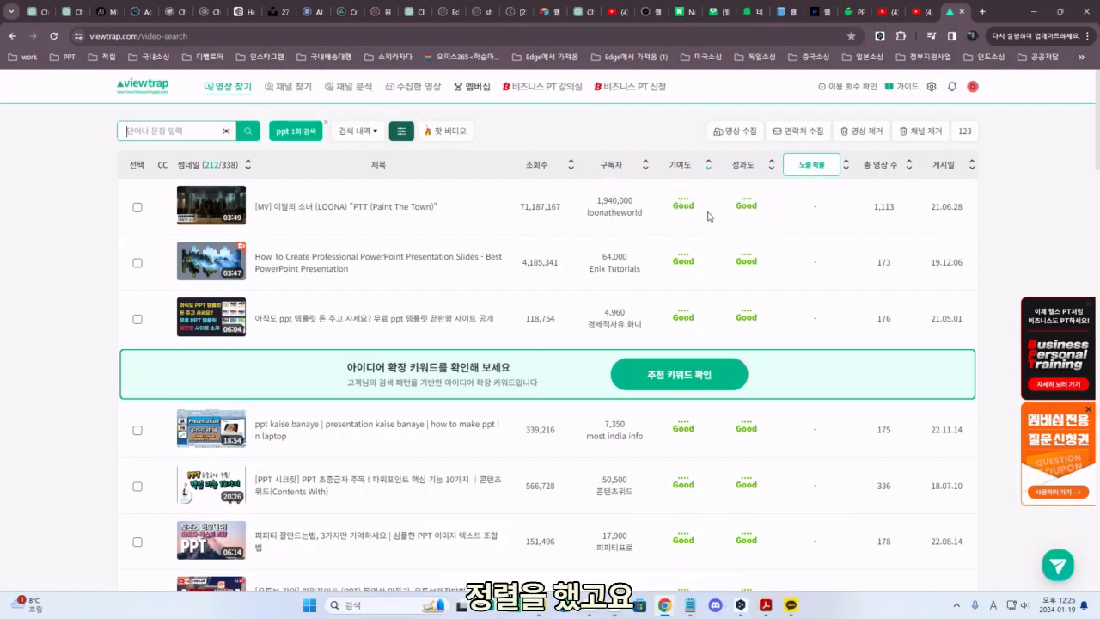
Step: Examine the ppt video titles alongside their view counts, contribution ratings and performance ratings
scroll(298, 284, "down", 3)
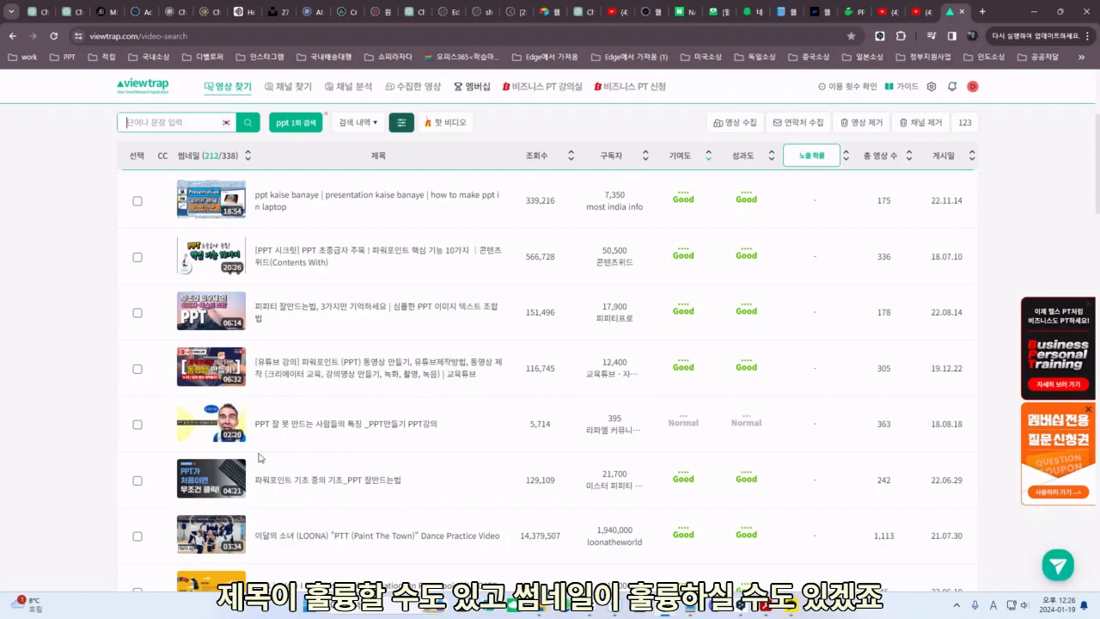
scroll(535, 437, "up", 2)
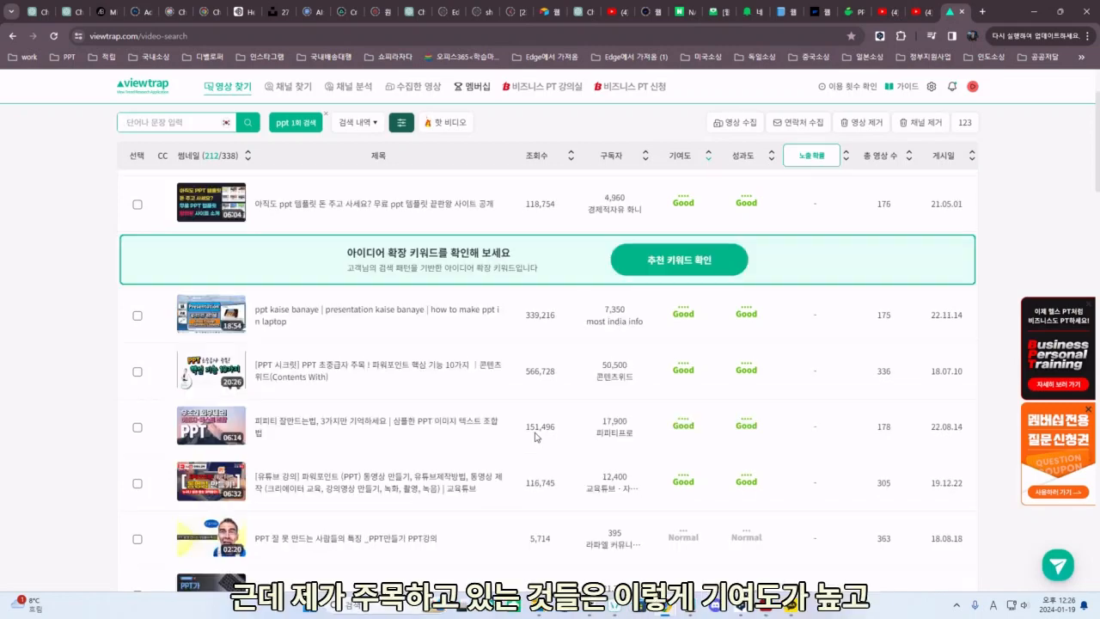
scroll(535, 437, "up", 1)
scroll(585, 404, "down", 1)
scroll(642, 361, "up", 1)
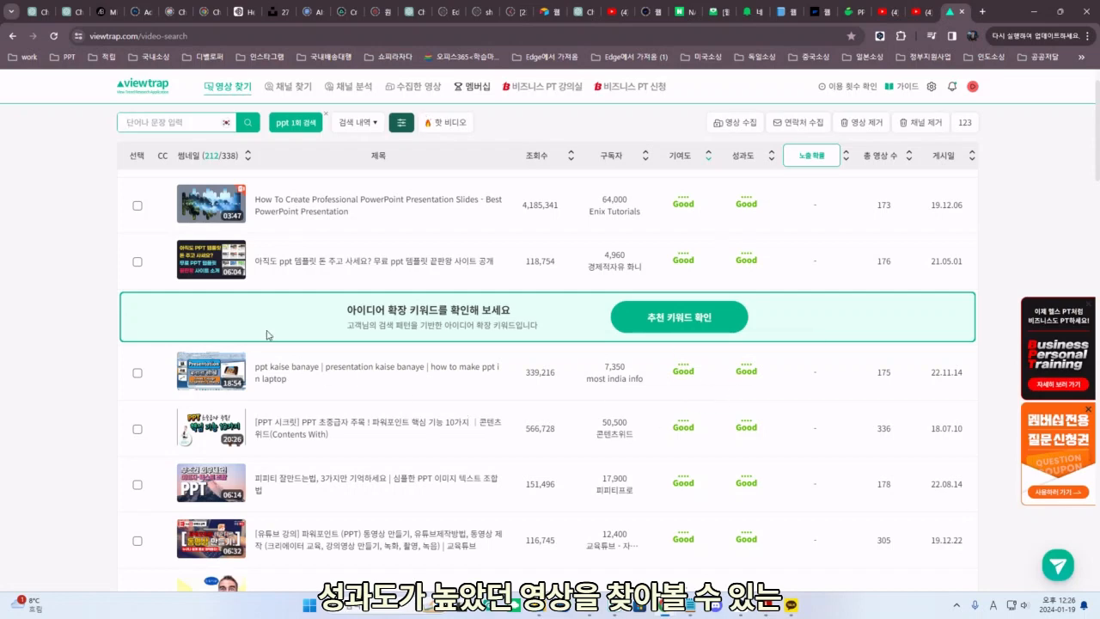
scroll(265, 344, "down", 1)
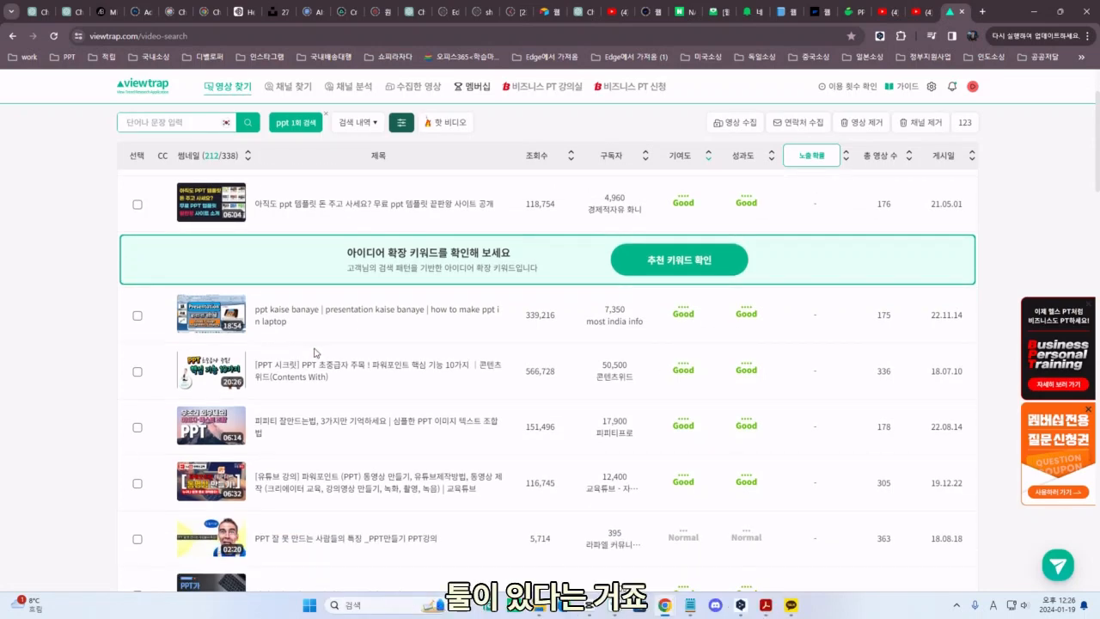
scroll(315, 353, "up", 2)
scroll(408, 516, "down", 4)
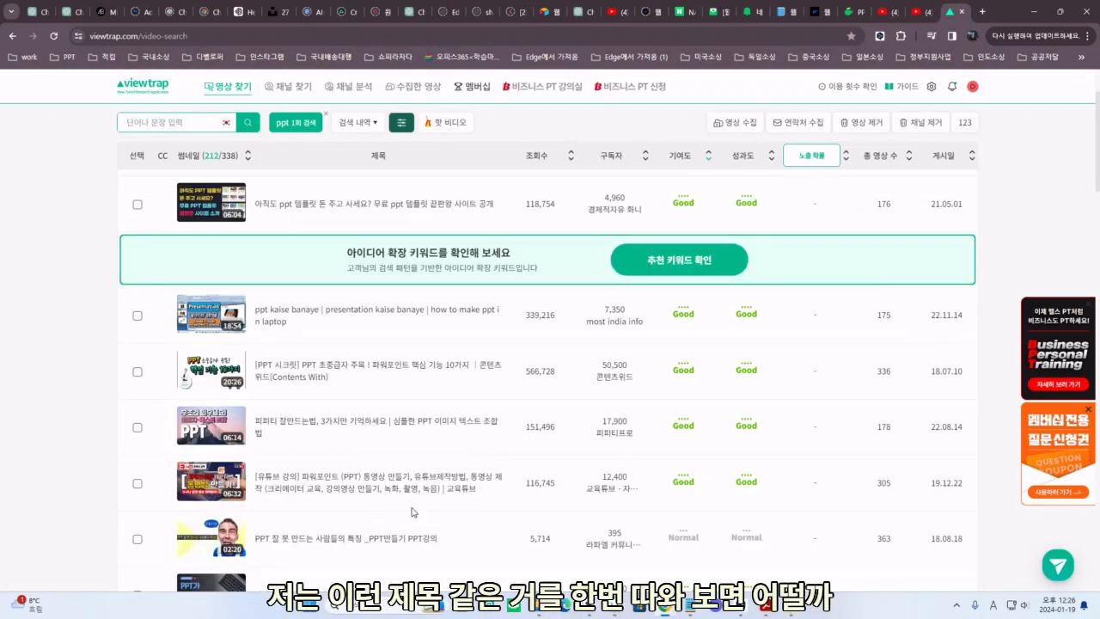
scroll(422, 475, "up", 4)
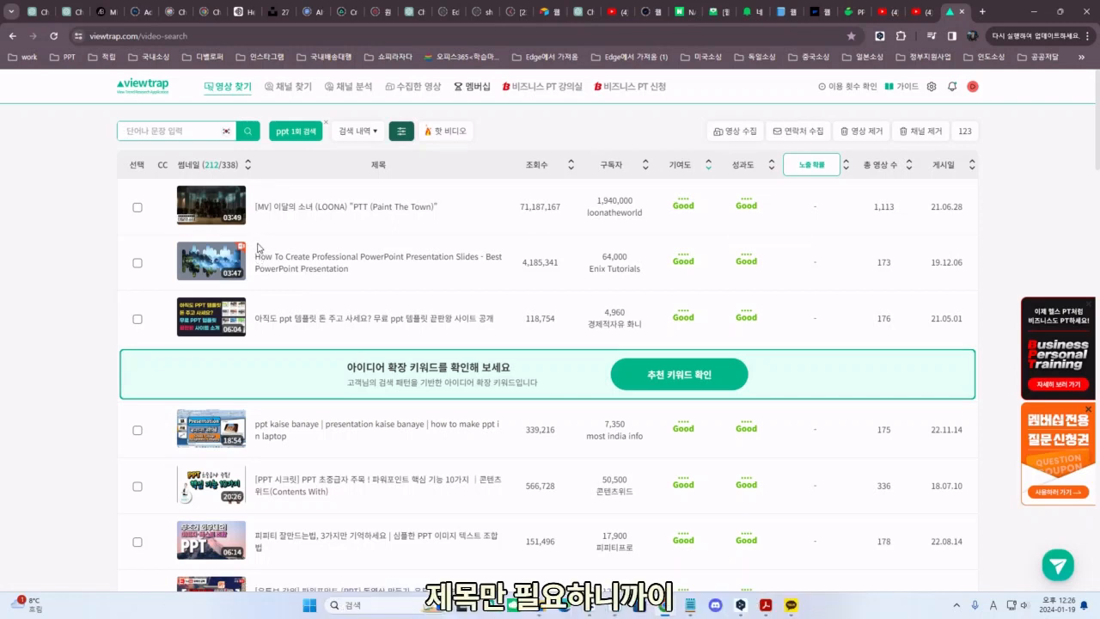
scroll(498, 460, "down", 3)
scroll(498, 456, "down", 2)
scroll(266, 291, "up", 5)
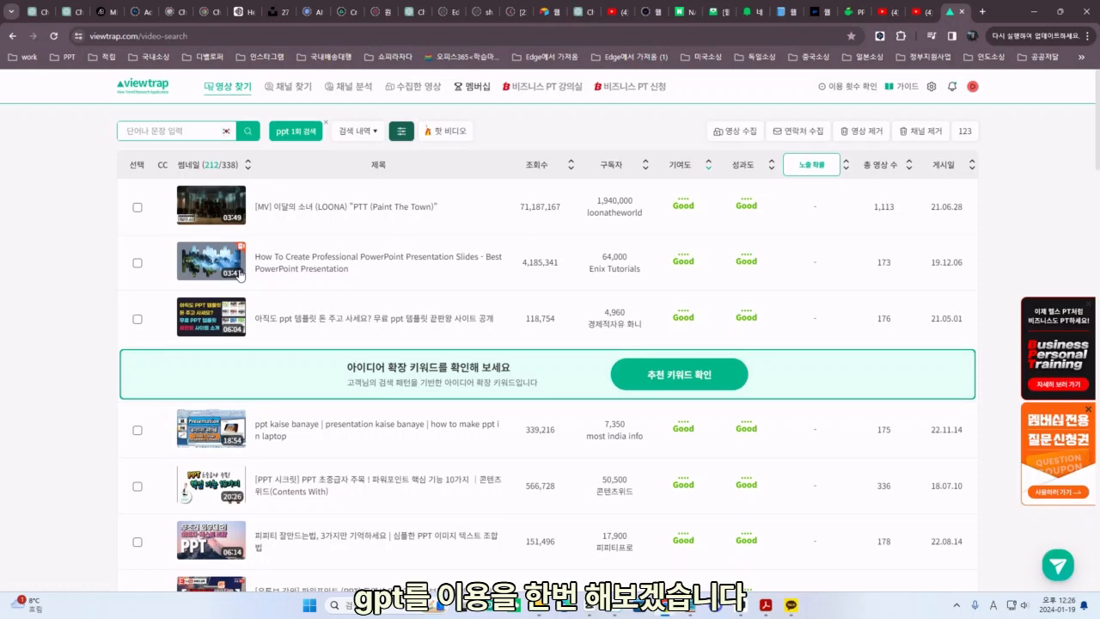
Step: Copy the result rows from "How To Create Professional PowerPoint Presentation Slides" through "How I created these VIRAL POWERPOINTS" into the empty Notepad note
left_click_drag(255, 256, 459, 526)
scroll(385, 456, "down", 10)
scroll(385, 460, "down", 1)
scroll(388, 469, "down", 2)
scroll(456, 532, "down", 2)
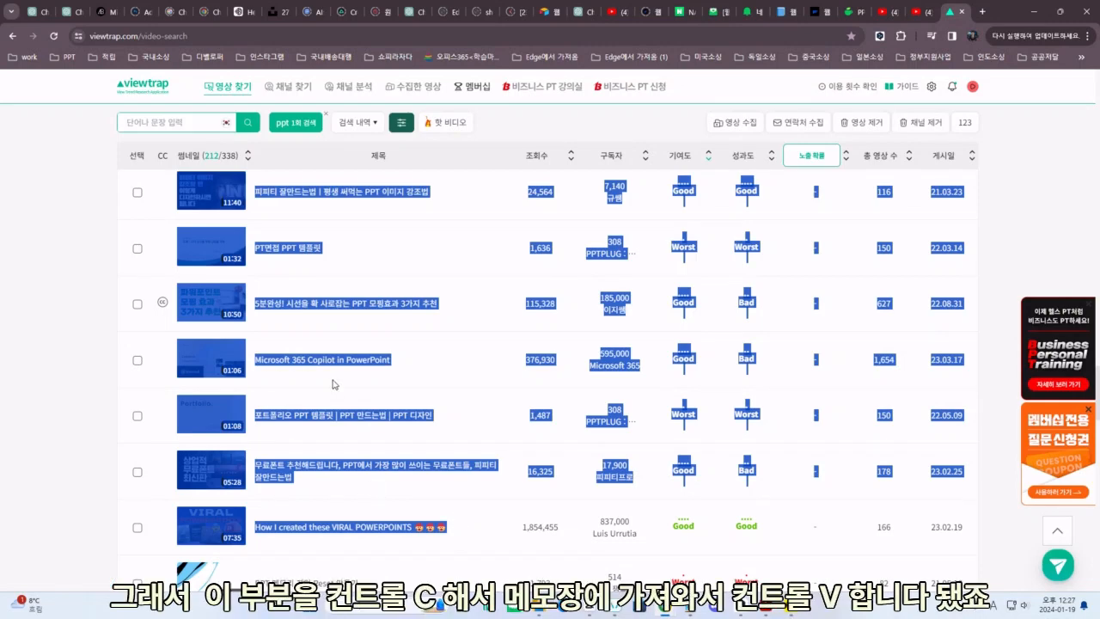
key("alt+Tab")
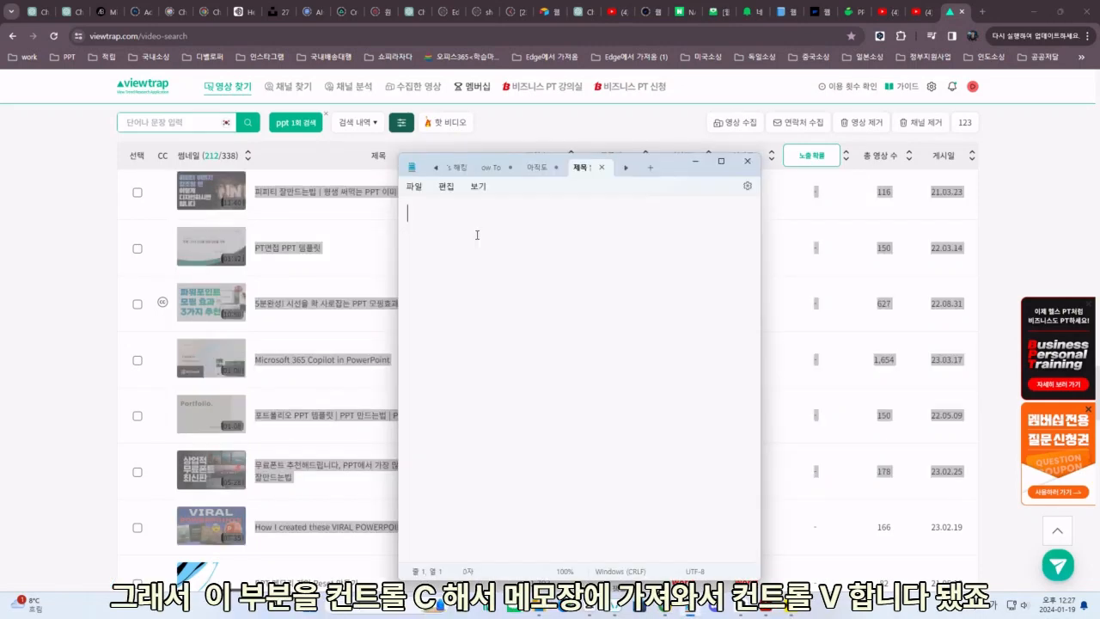
key("ctrl+v")
Step: Look over the pasted video data in Notepad and copy the note's entire text
scroll(499, 314, "up", 15)
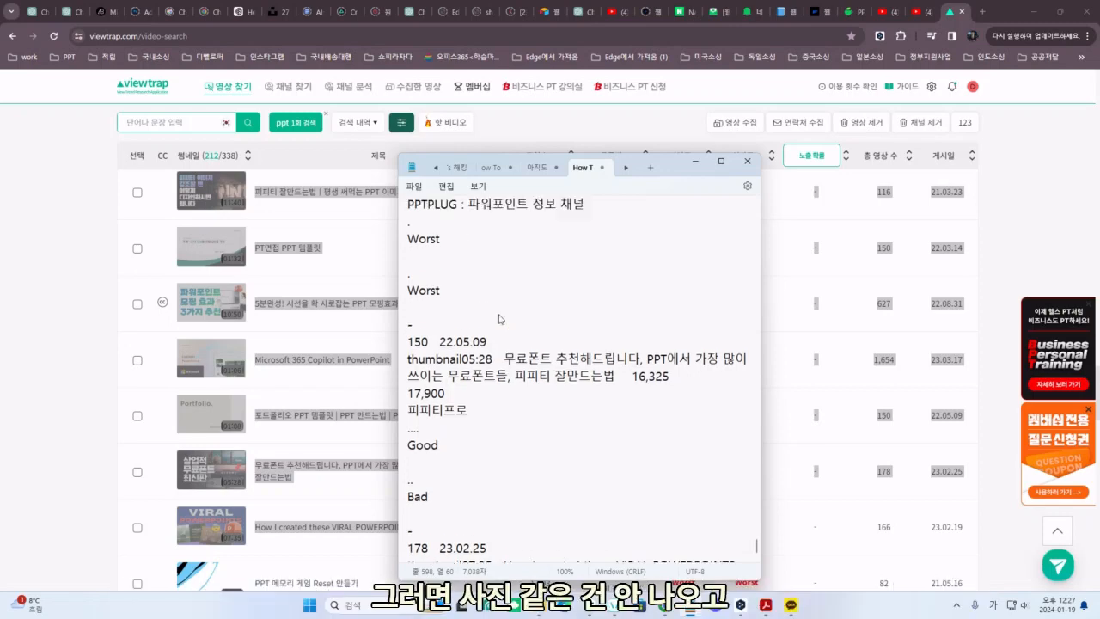
scroll(499, 315, "up", 15)
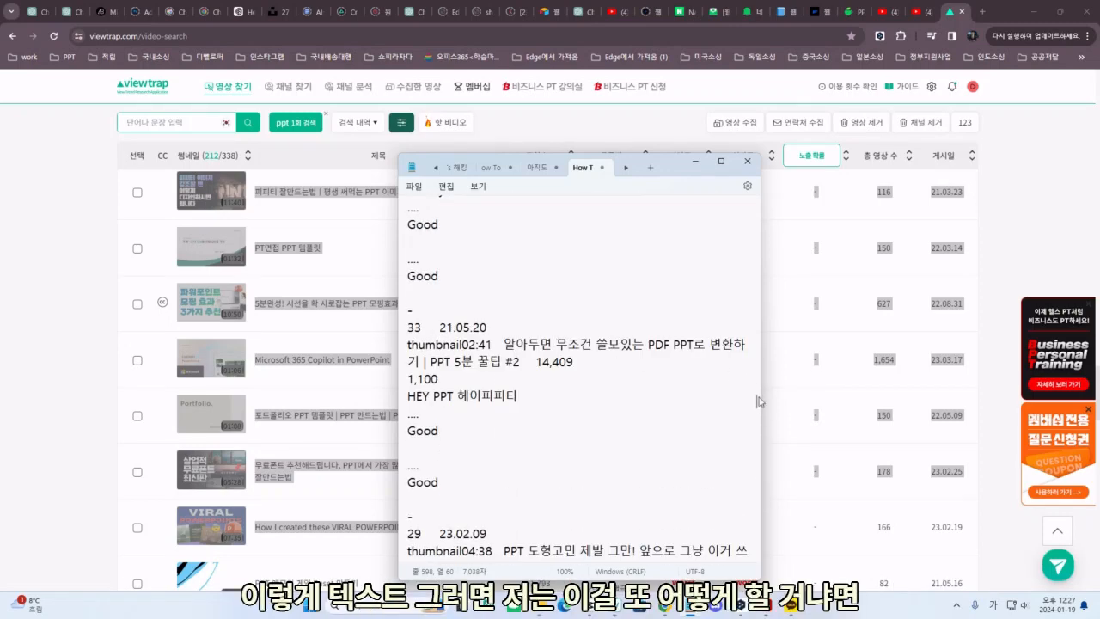
left_click_drag(756, 406, 751, 217)
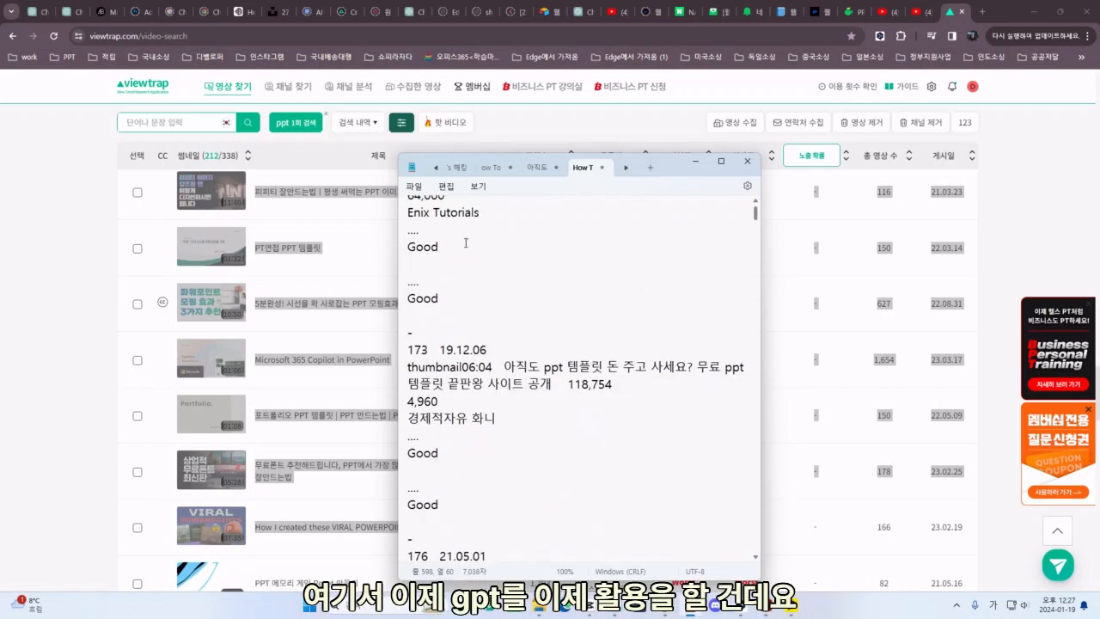
scroll(465, 244, "up", 1)
key("ctrl+a")
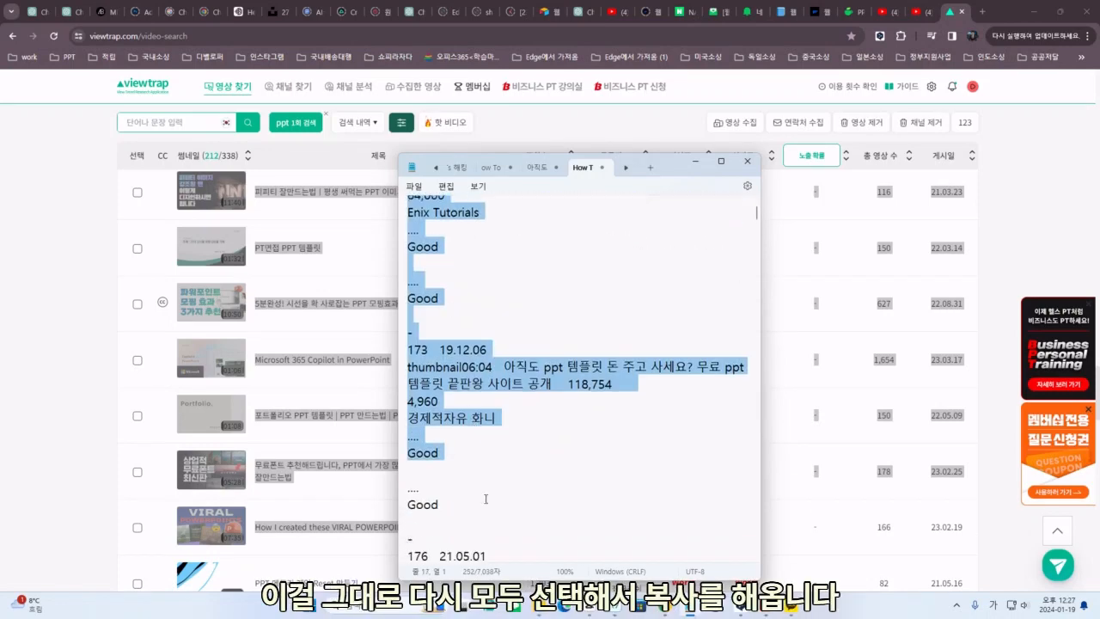
right_click(440, 302)
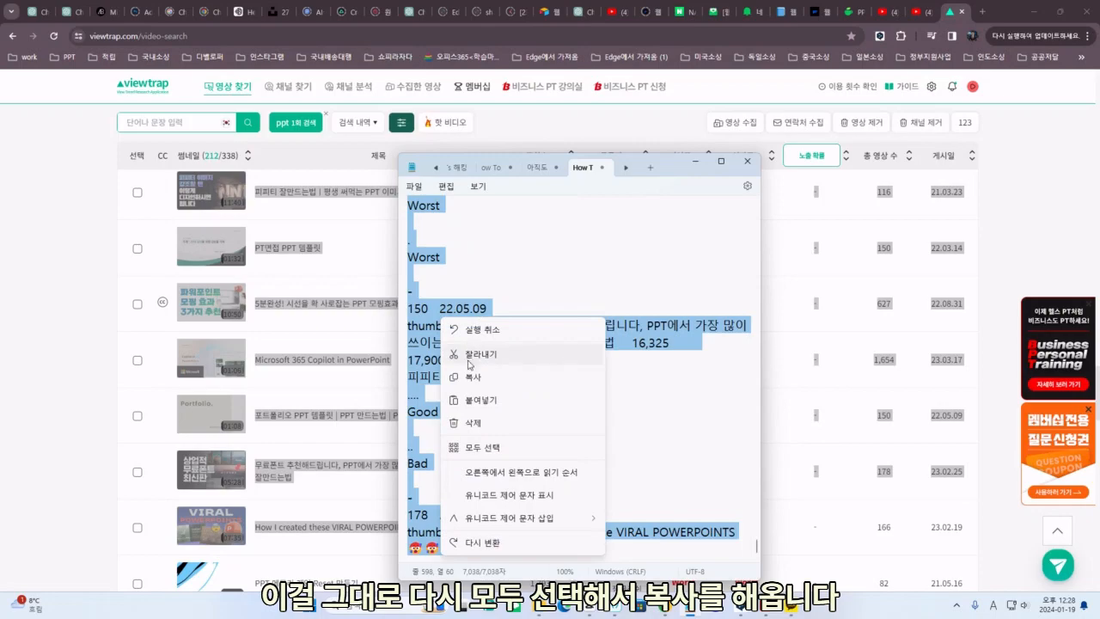
left_click(470, 380)
Step: Switch to the ChatGPT window in Chrome and paste the copied video data into the message, followed by a new line
mouse_move(646, 612)
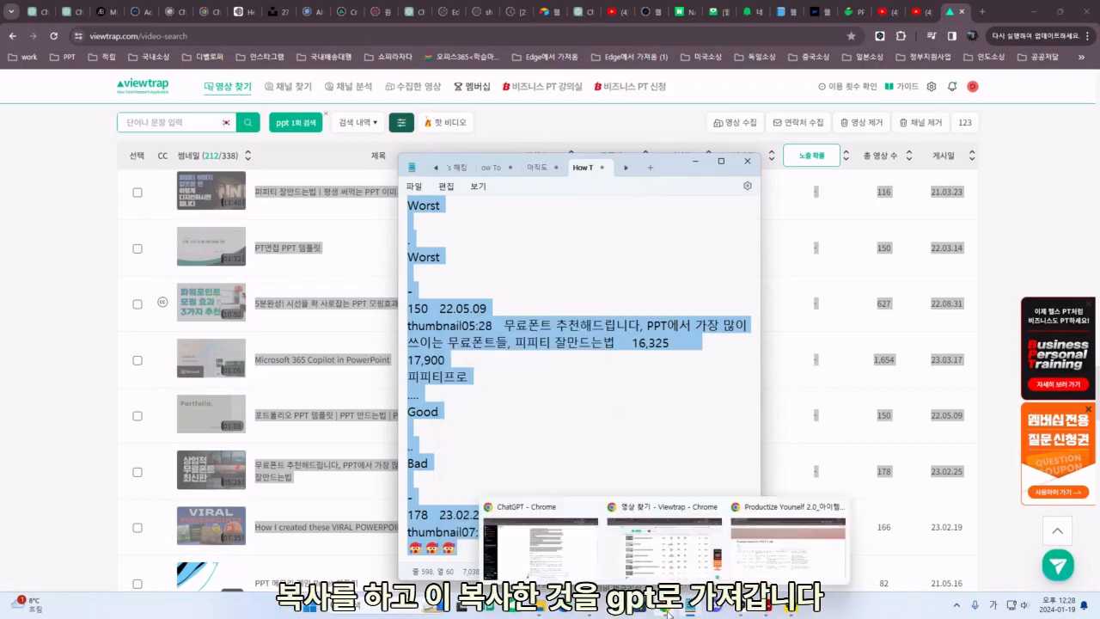
left_click(535, 550)
scroll(904, 309, "down", 15)
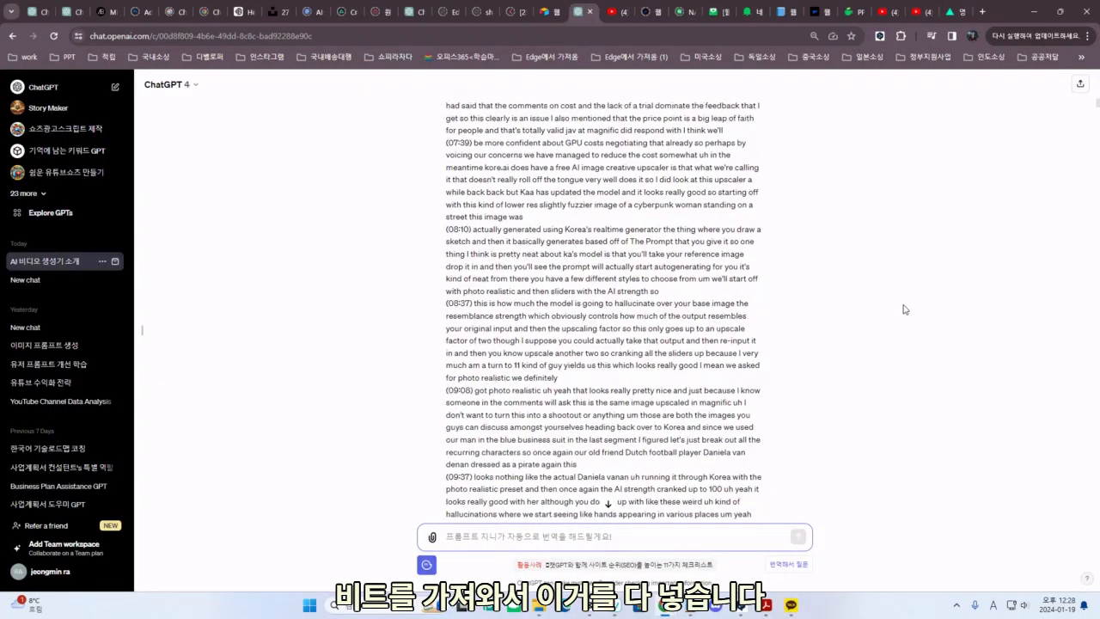
left_click(539, 533)
key("ctrl+v")
key("shift+Return")
scroll(846, 401, "down", 5)
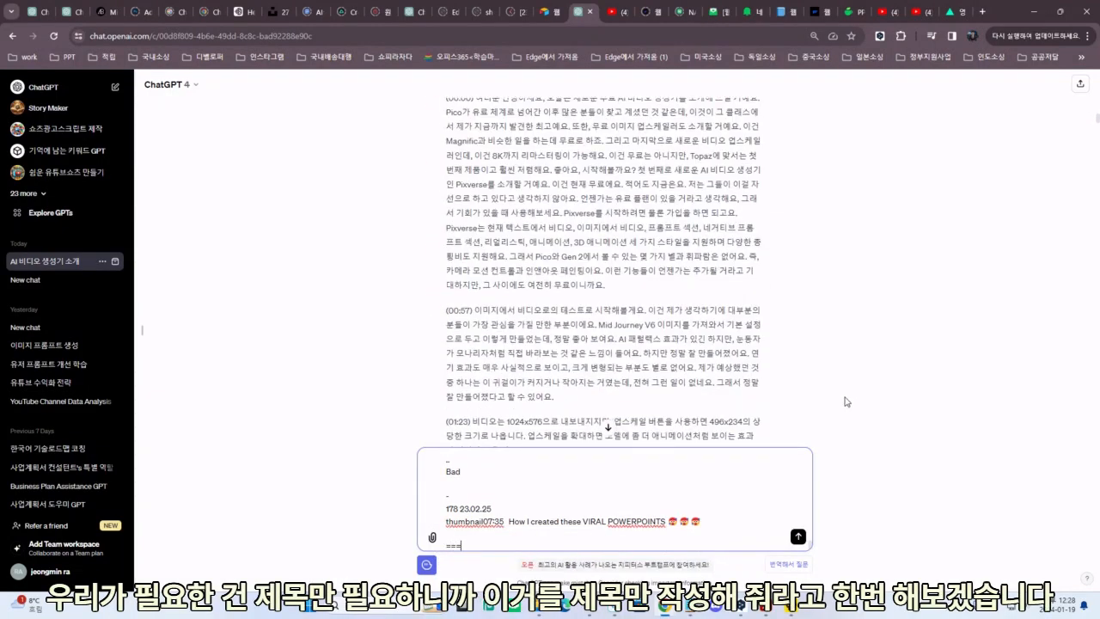
Step: Add a "===" separator and the instruction "이 글을 제목만 따로 작성해줘" below the pasted data, and send the prompt
type("===")
key("shift+Return")
type("이 글을")
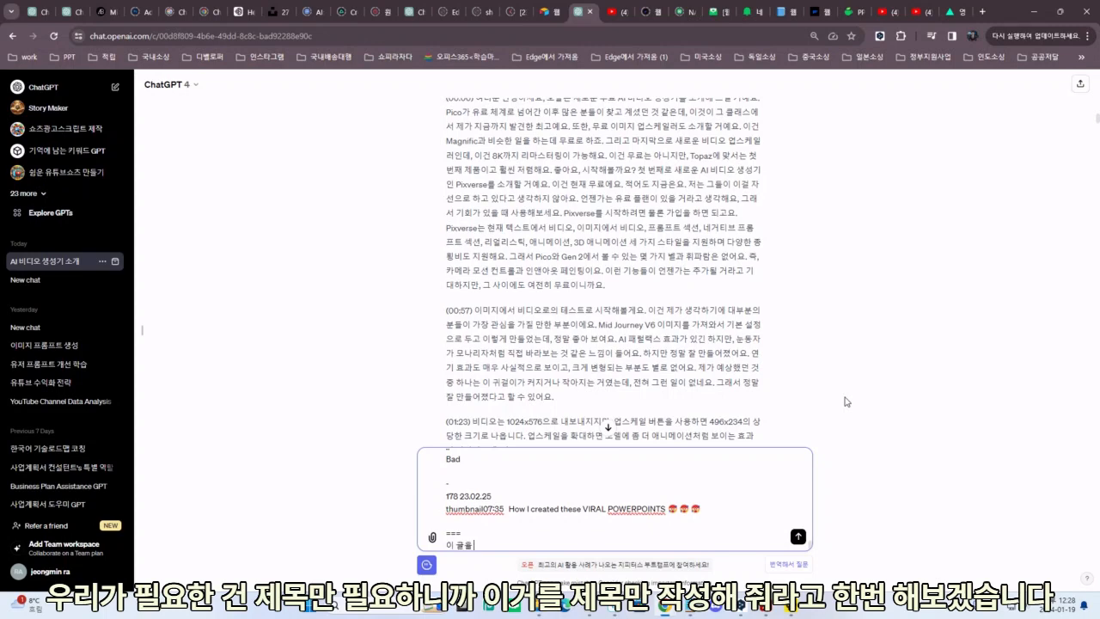
type(" 제목만 따로 작성해줘")
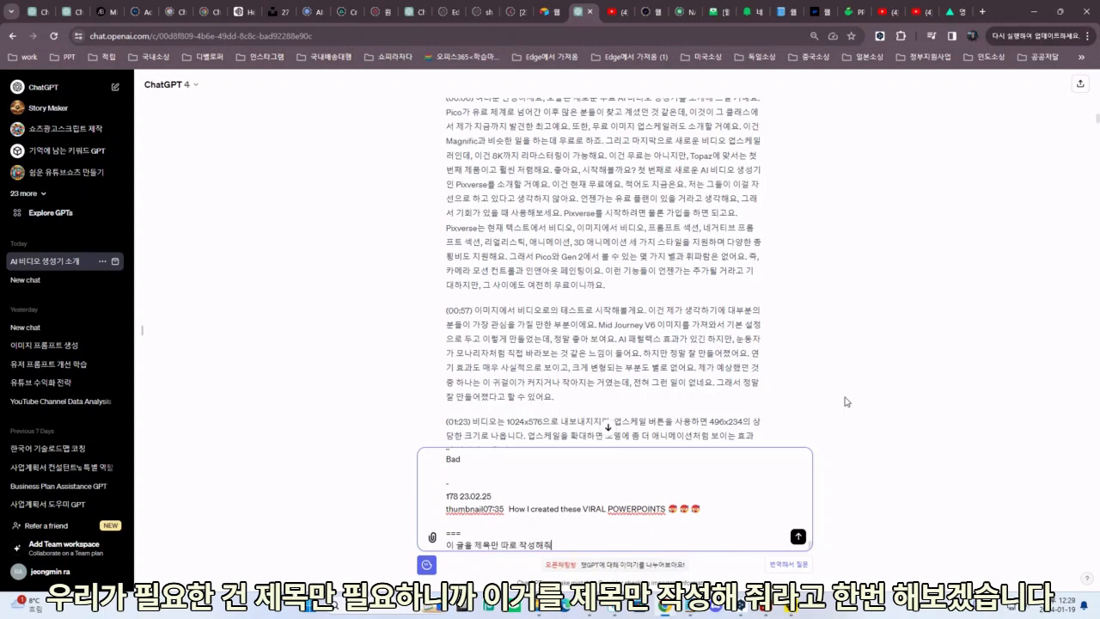
key("Return")
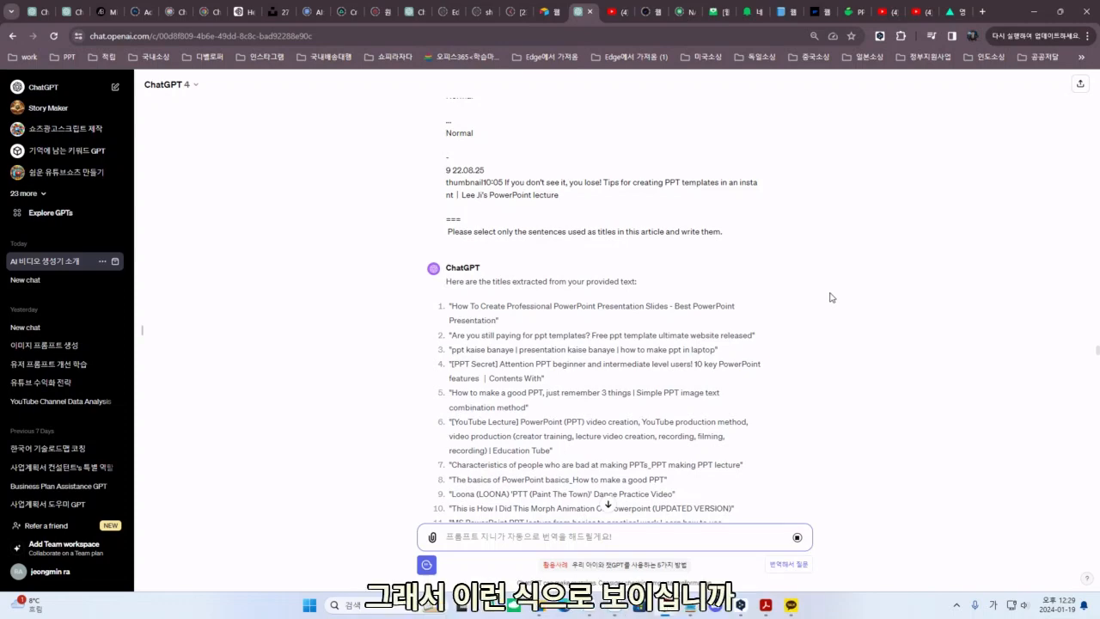
Step: Review ChatGPT's extracted title list in English and highlight its full Korean translation
left_click_drag(684, 304, 621, 320)
scroll(492, 288, "down", 1)
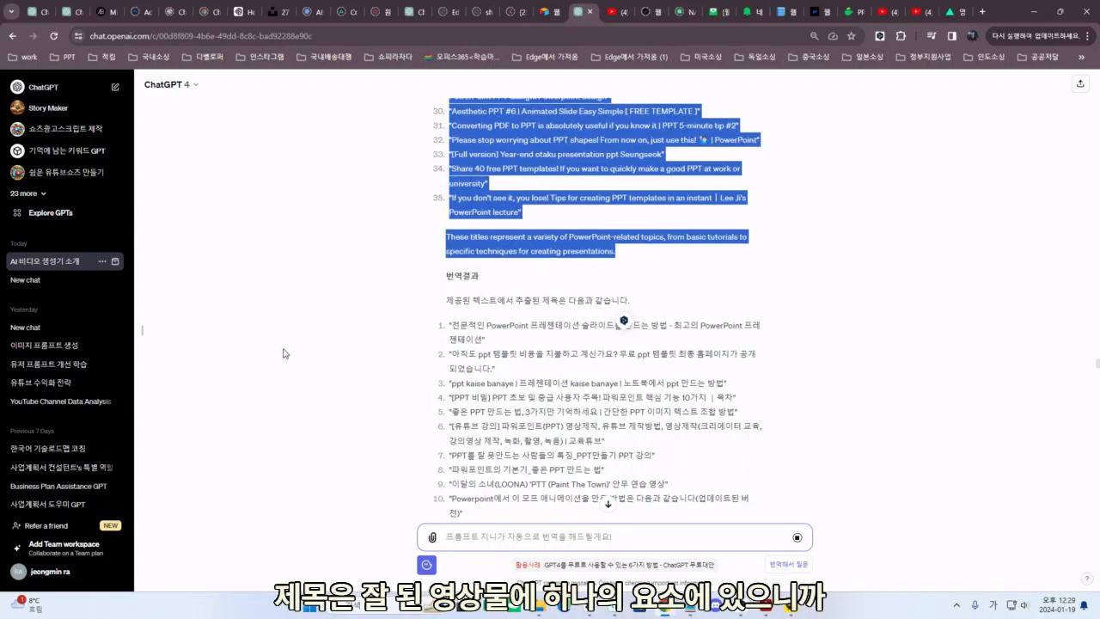
left_click_drag(452, 328, 737, 400)
scroll(516, 471, "down", 2)
scroll(518, 442, "down", 7)
scroll(576, 444, "down", 1)
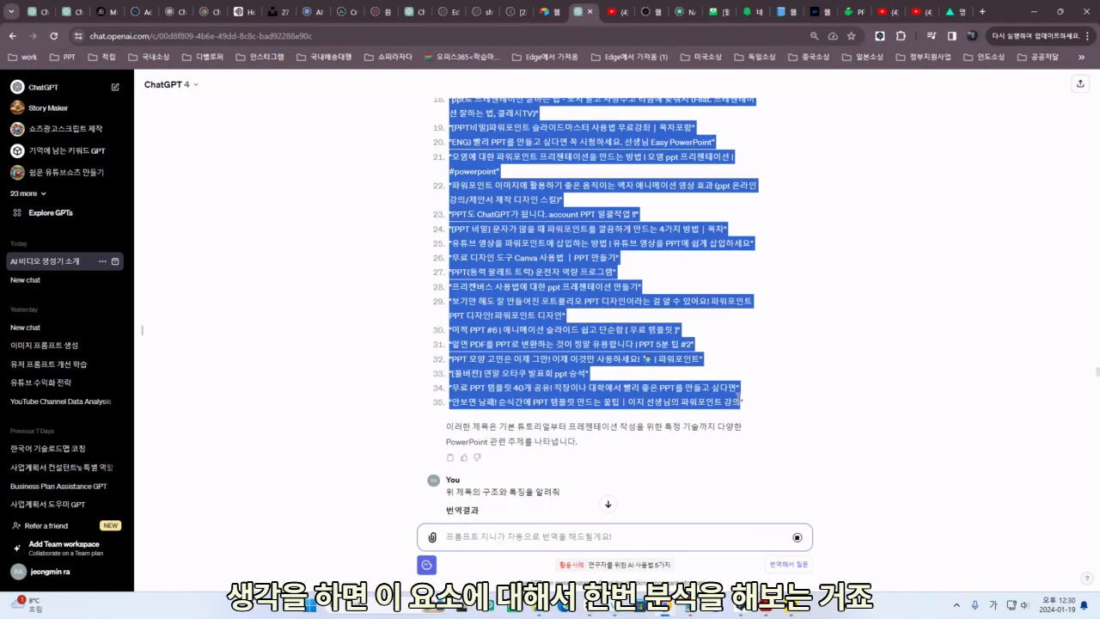
Step: Highlight the prompt "위 제목의 구조와 특징을 알려줘" and read ChatGPT's analysis of the titles' structure and characteristics
scroll(595, 365, "down", 2)
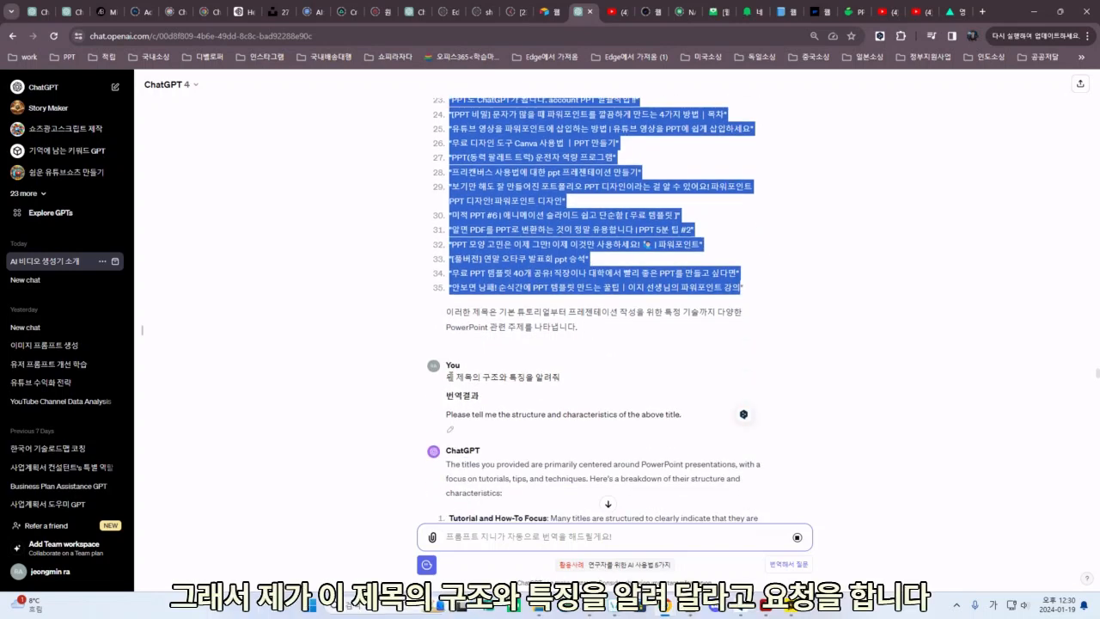
left_click_drag(447, 377, 559, 378)
scroll(574, 366, "down", 3)
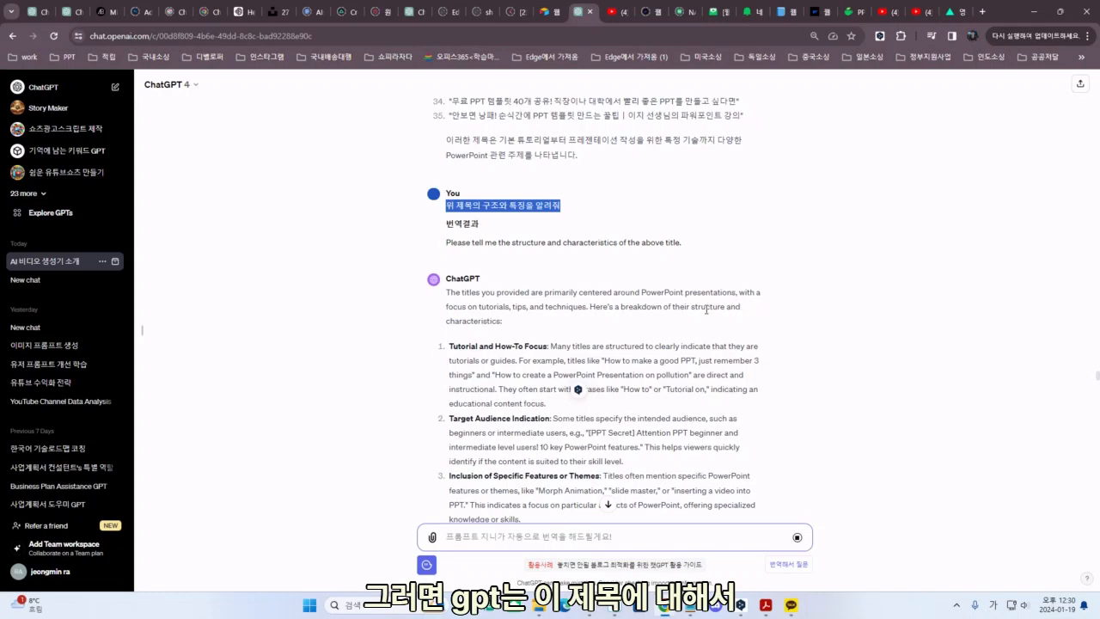
scroll(679, 306, "down", 10)
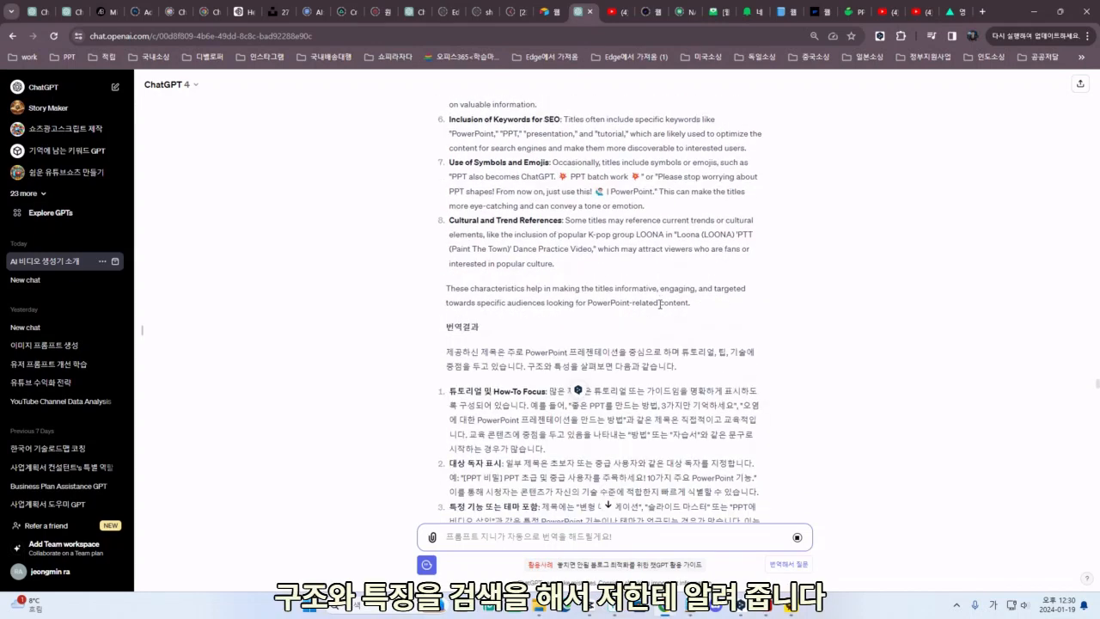
scroll(653, 304, "down", 1)
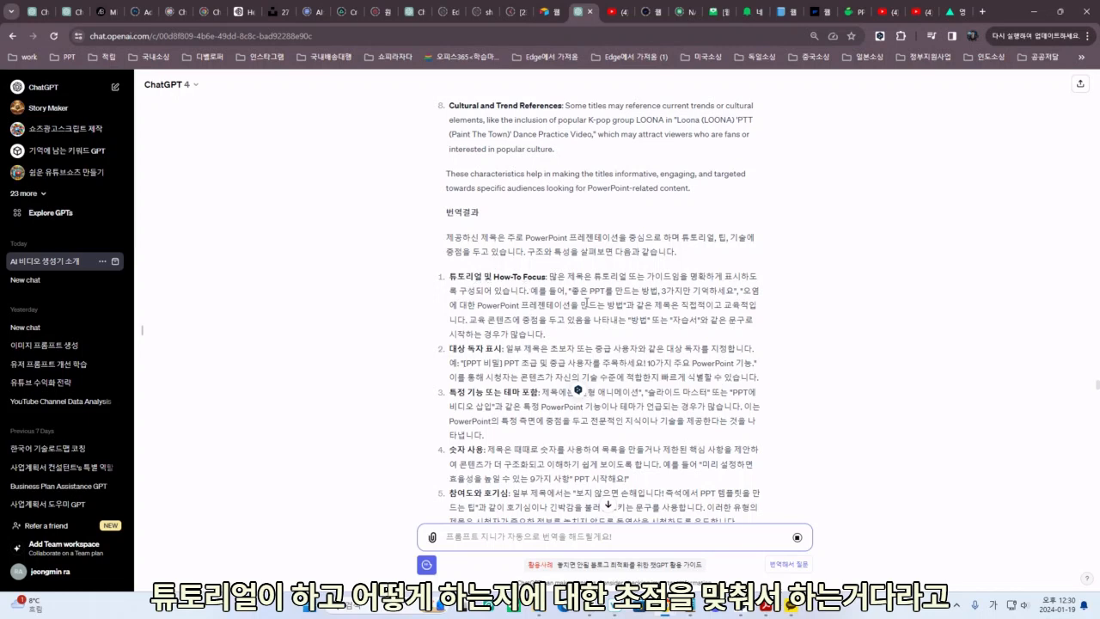
Step: Read the Korean translation of the title analysis and go on to ChatGPT's second analysis of the titles' structure and characteristics
scroll(587, 303, "down", 1)
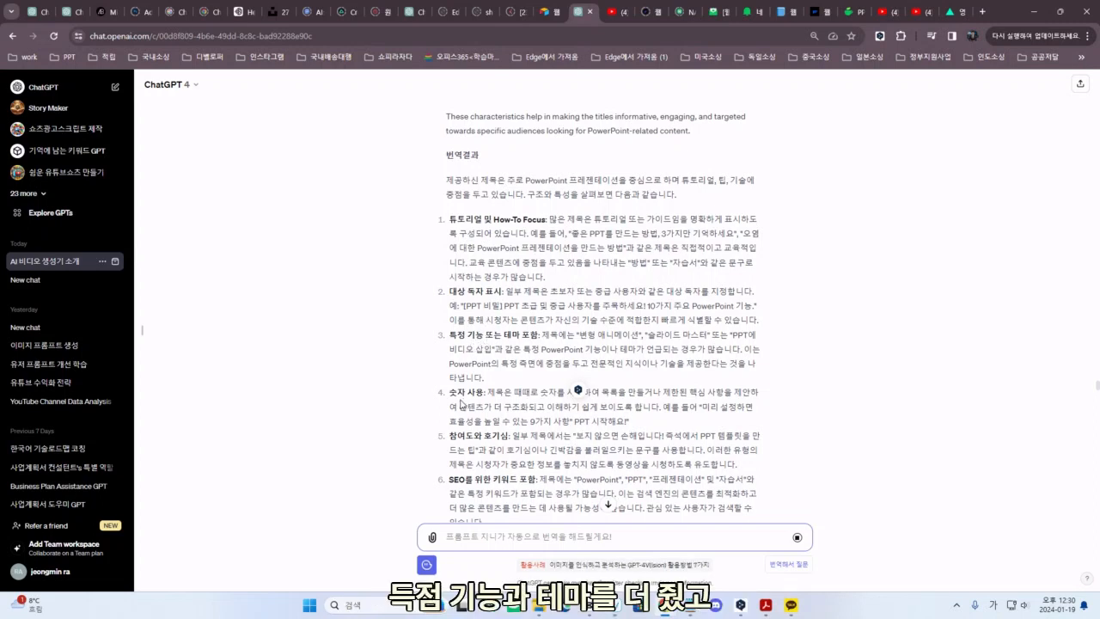
scroll(481, 335, "down", 2)
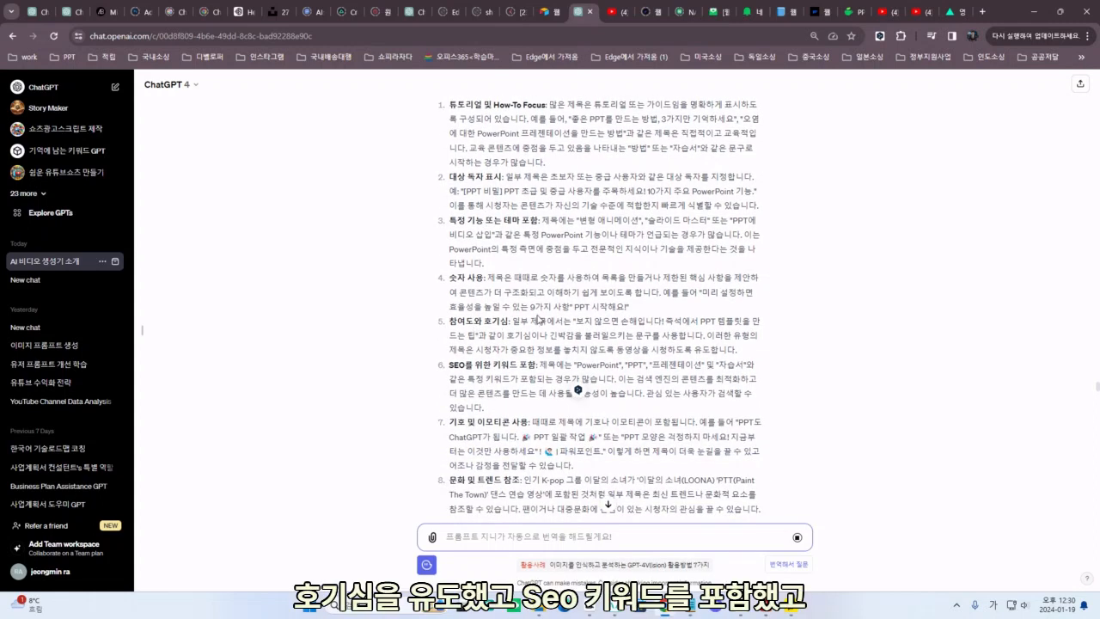
scroll(520, 364, "down", 1)
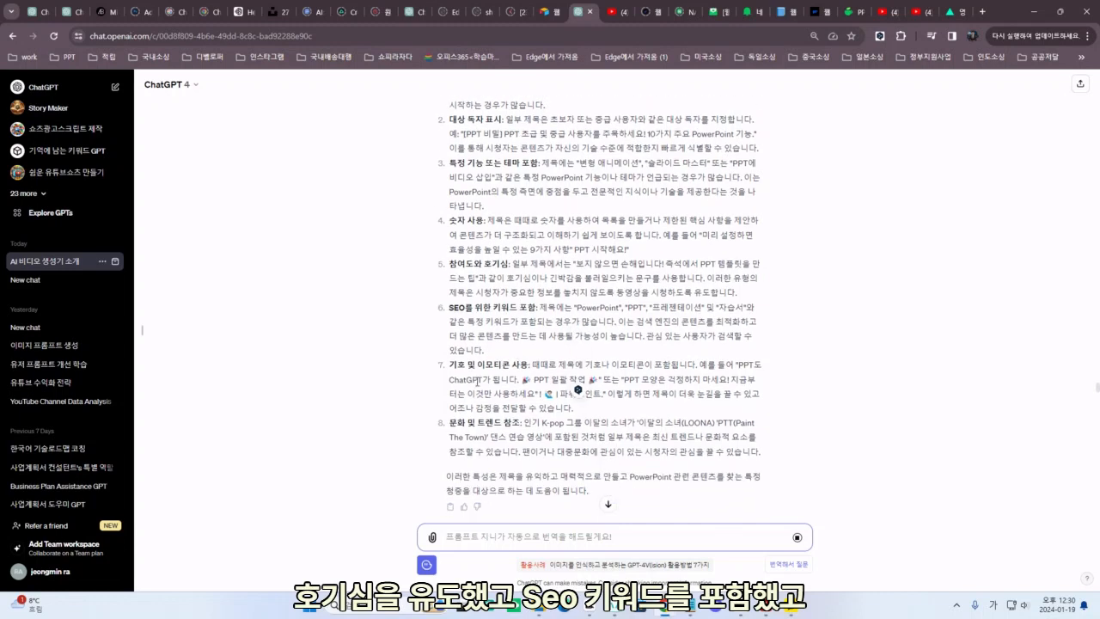
scroll(490, 382, "down", 1)
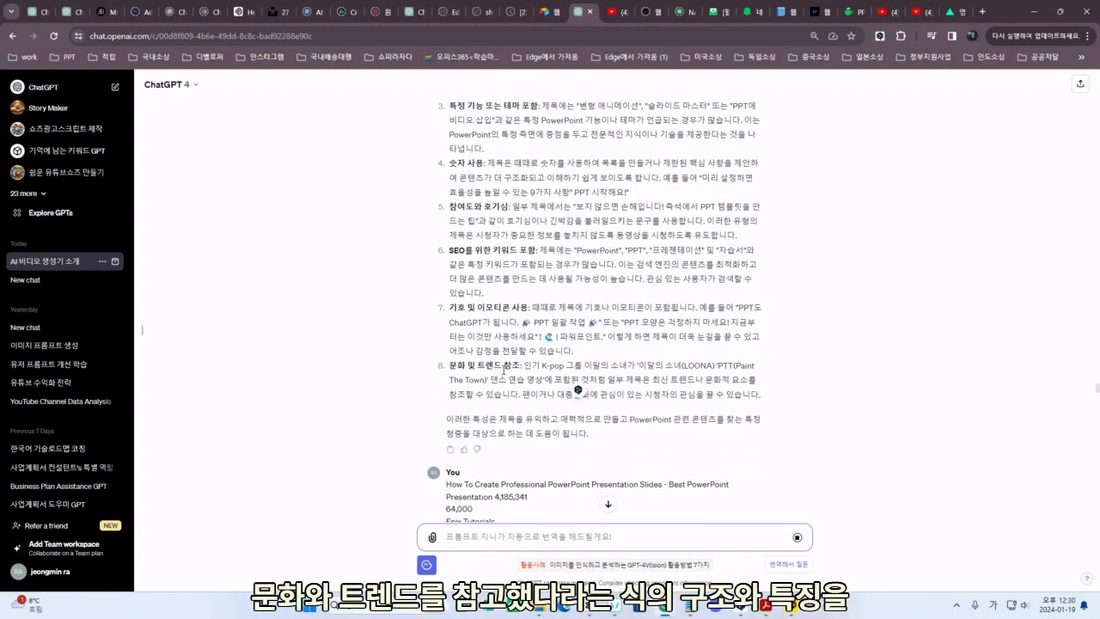
scroll(498, 373, "down", 2)
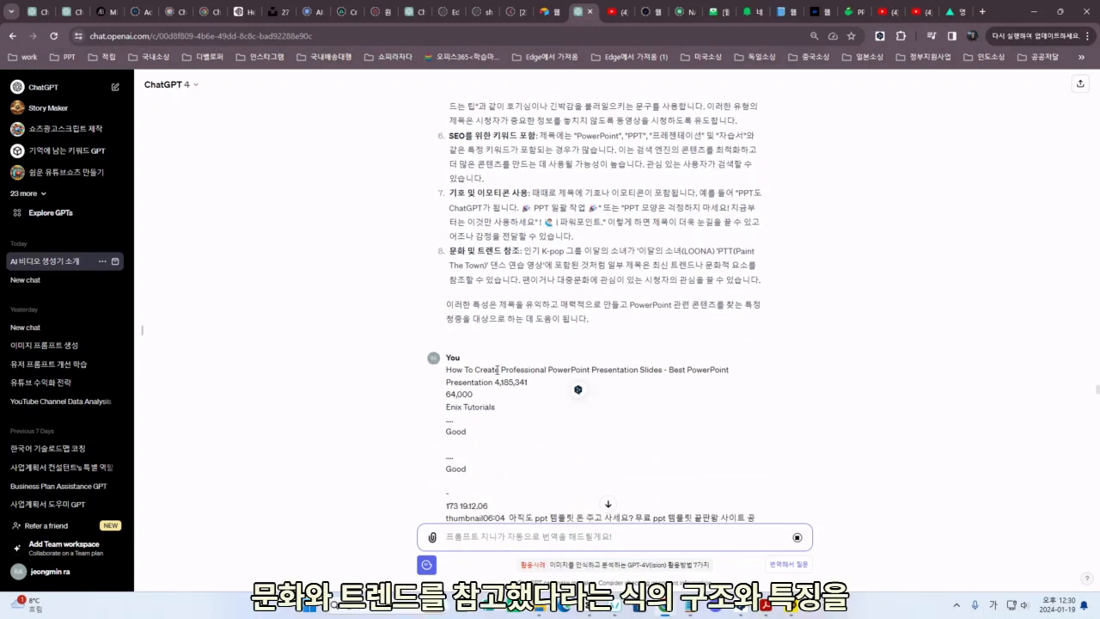
scroll(533, 387, "down", 15)
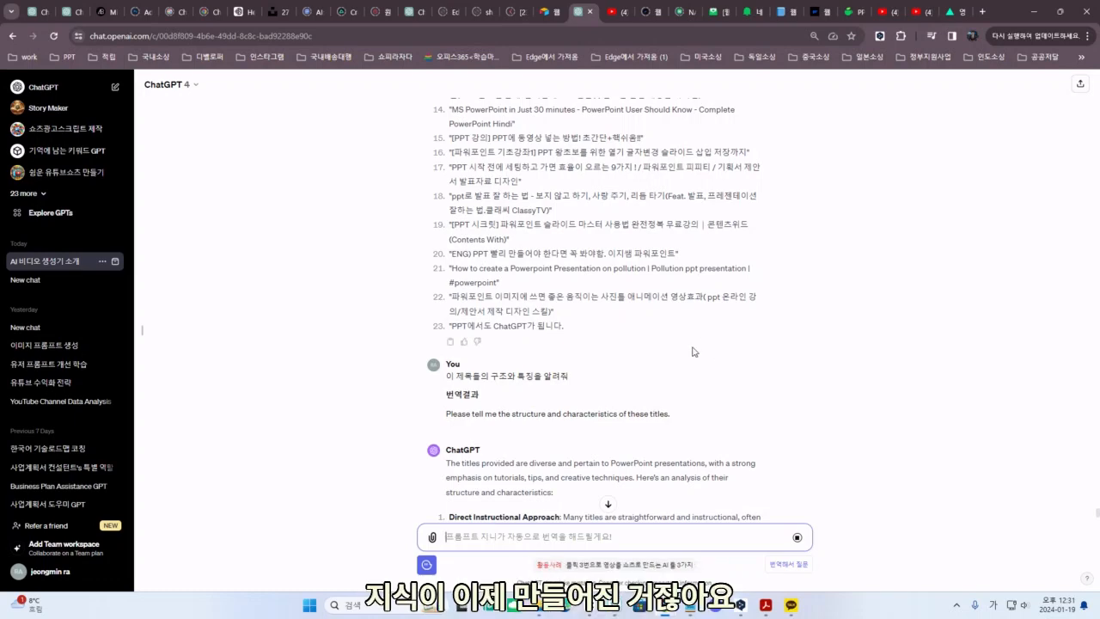
scroll(916, 327, "down", 3)
scroll(910, 330, "down", 2)
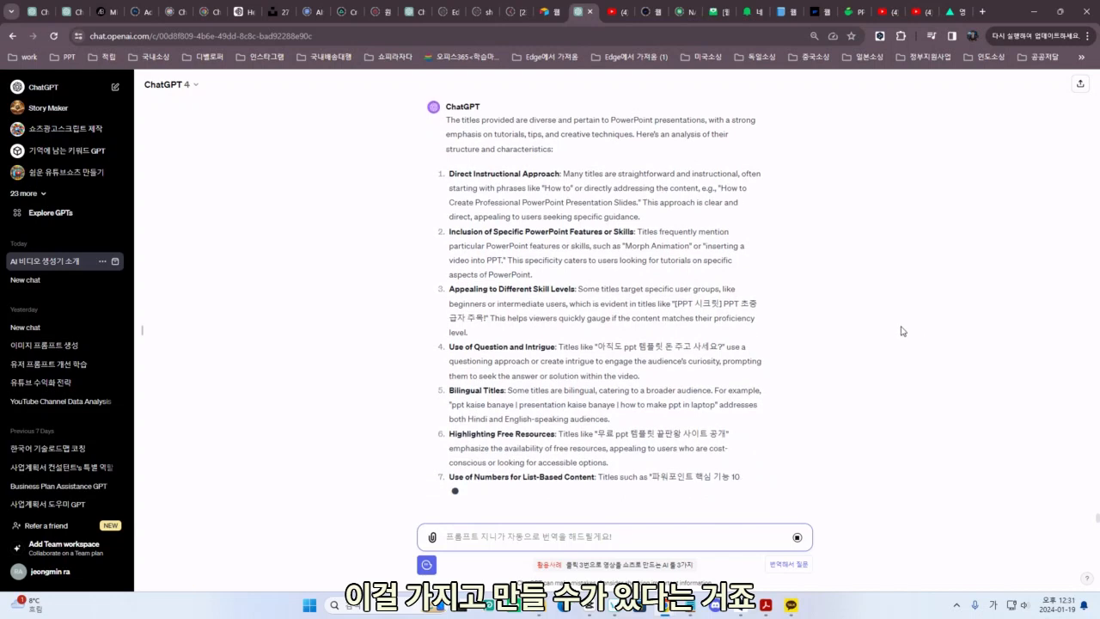
scroll(781, 339, "down", 1)
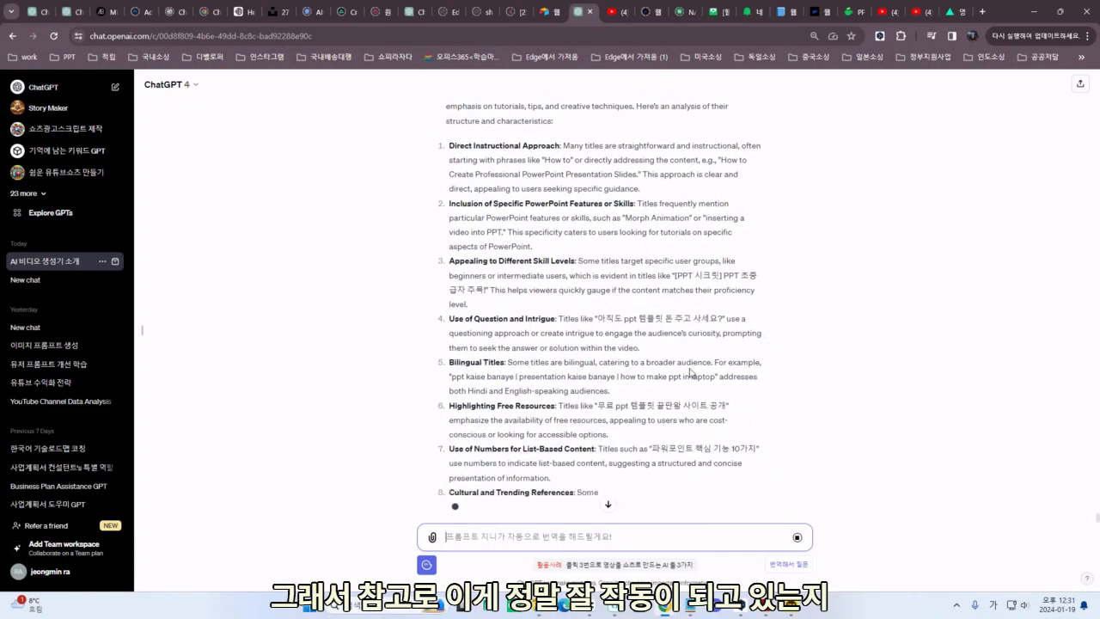
scroll(794, 359, "down", 2)
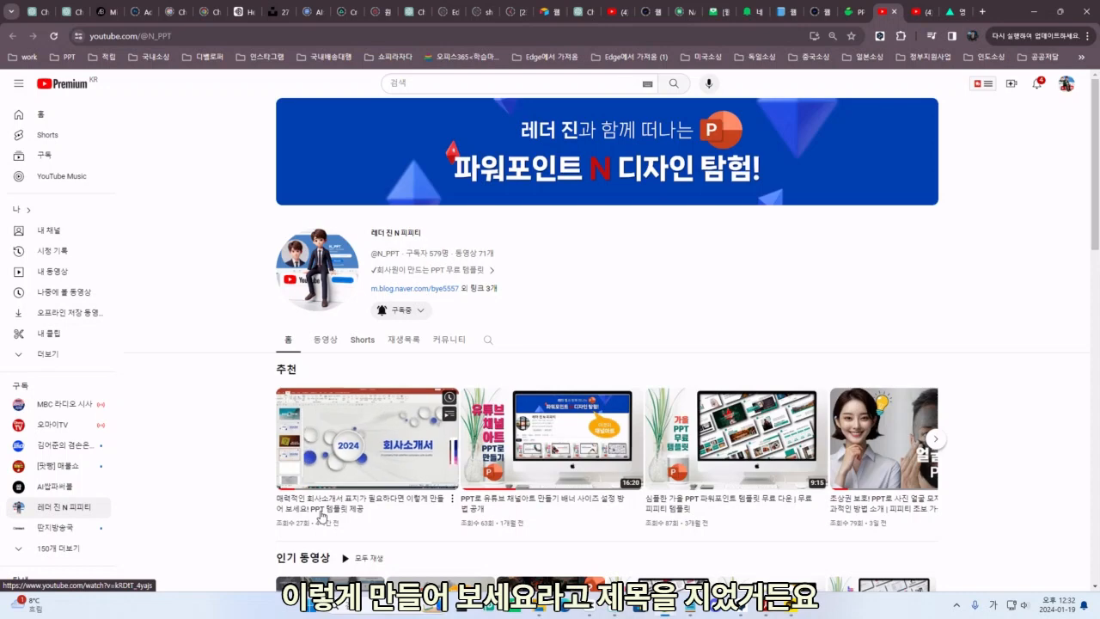
Step: Show the Notepad note with the company-introduction PPT cover title, and switch to the Chrome window with ChatGPT's AI title pattern analysis to read it
mouse_move(691, 607)
left_click(697, 540)
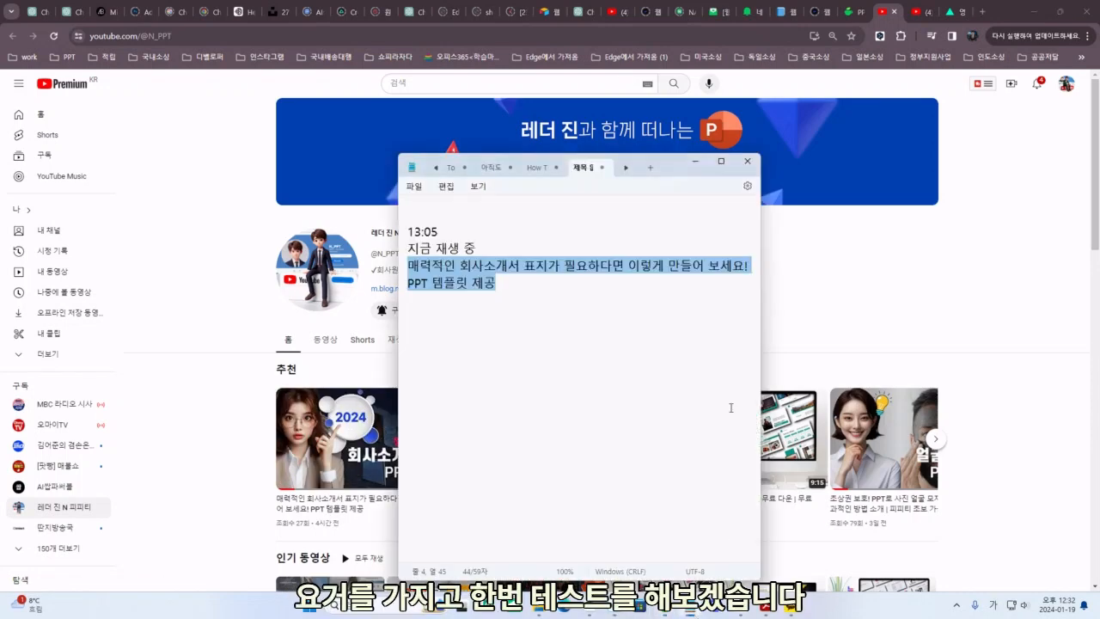
mouse_move(640, 607)
left_click(583, 521)
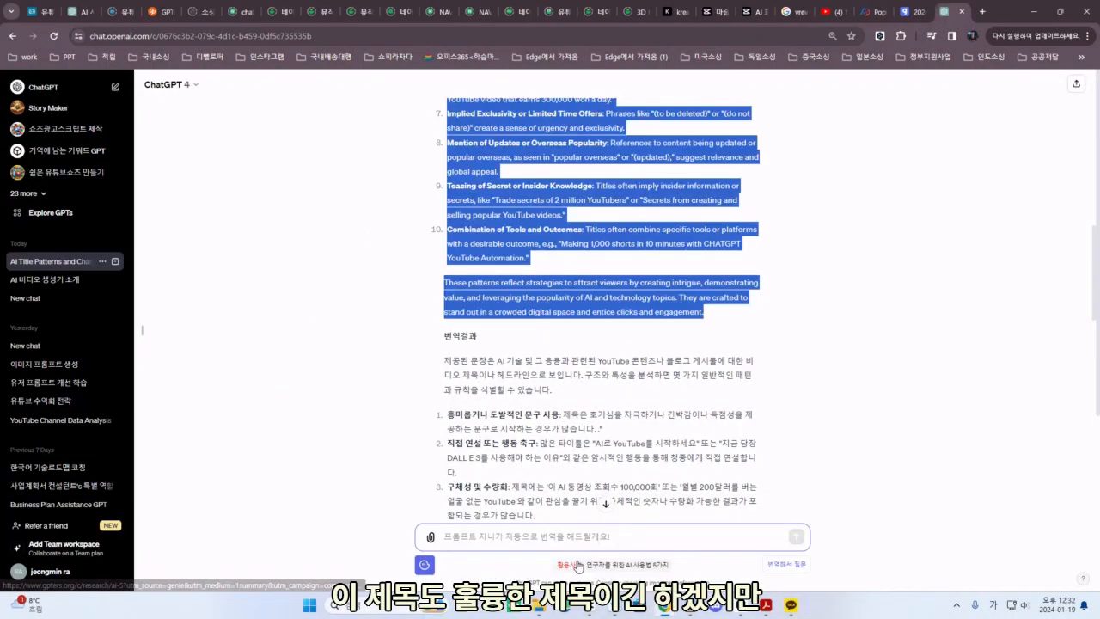
scroll(888, 339, "down", 6)
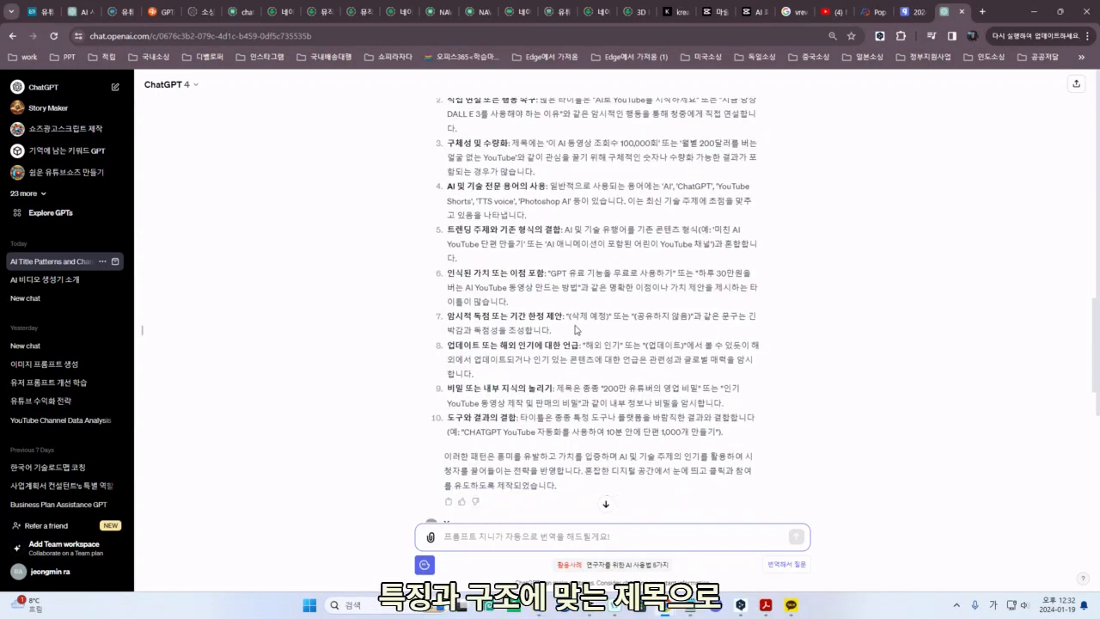
scroll(563, 335, "down", 10)
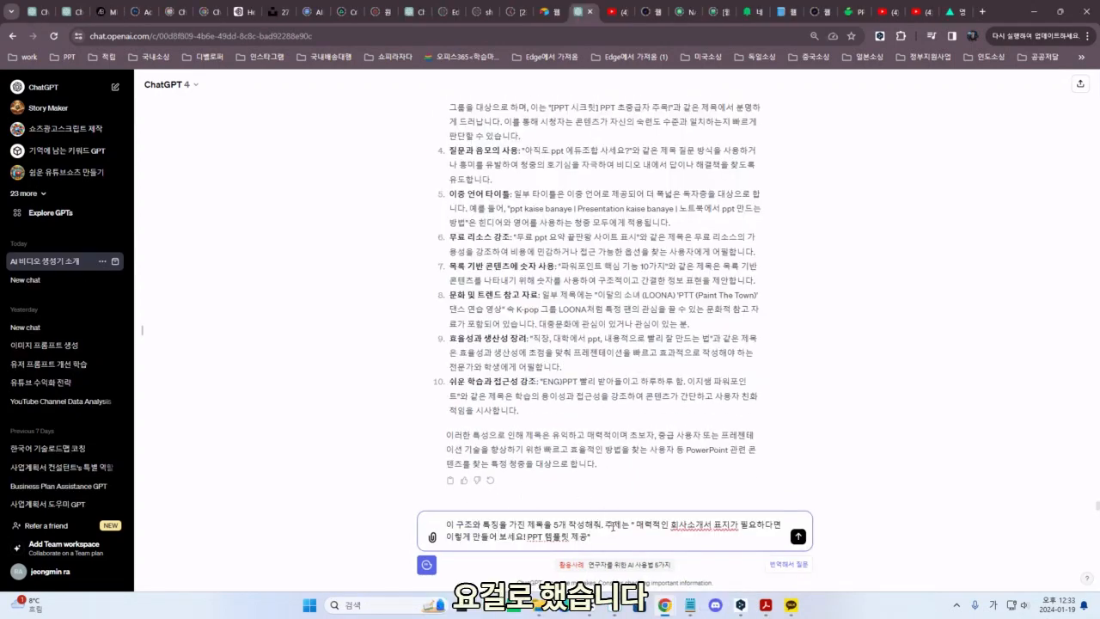
Step: Put the topic sentence starting with "주제는" on its own line in the prompt requesting 5 titles, and send the prompt
left_click(606, 523)
key("shift+Return")
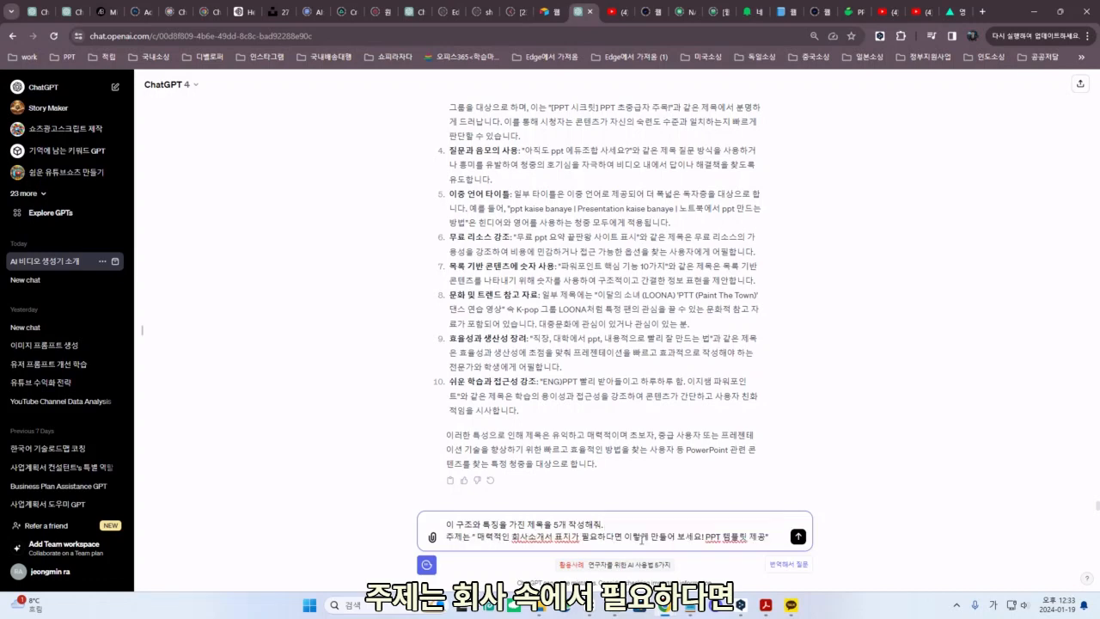
left_click(704, 537)
left_click(797, 536)
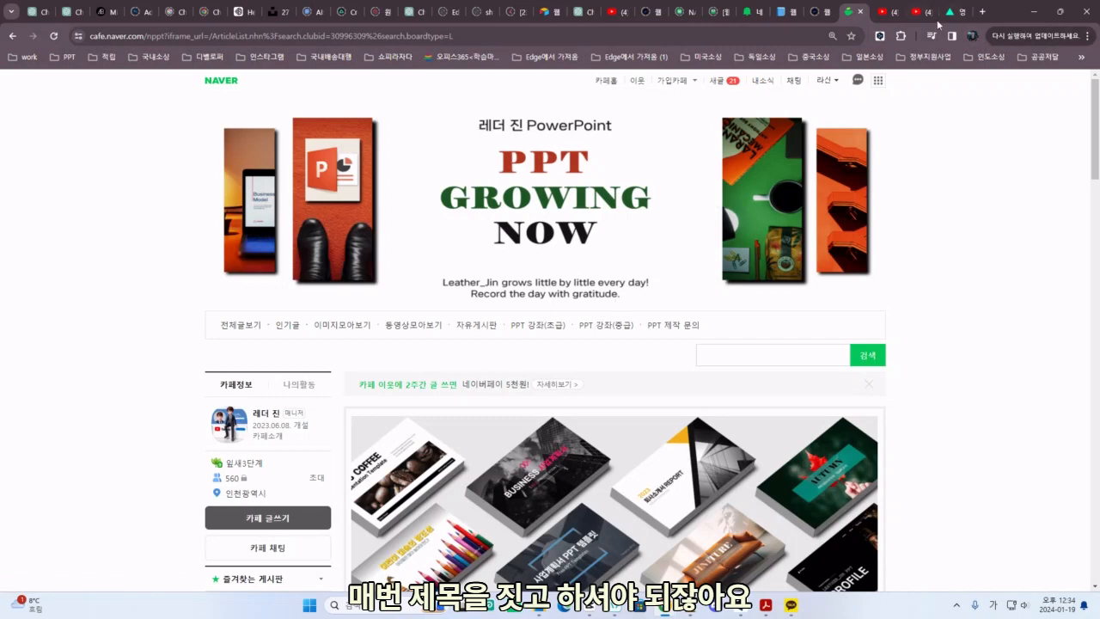
Step: Return to the ChatGPT conversation and review the Korean translation of the five generated titles, highlighting its introductory sentence
left_click(584, 12)
scroll(594, 205, "down", 5)
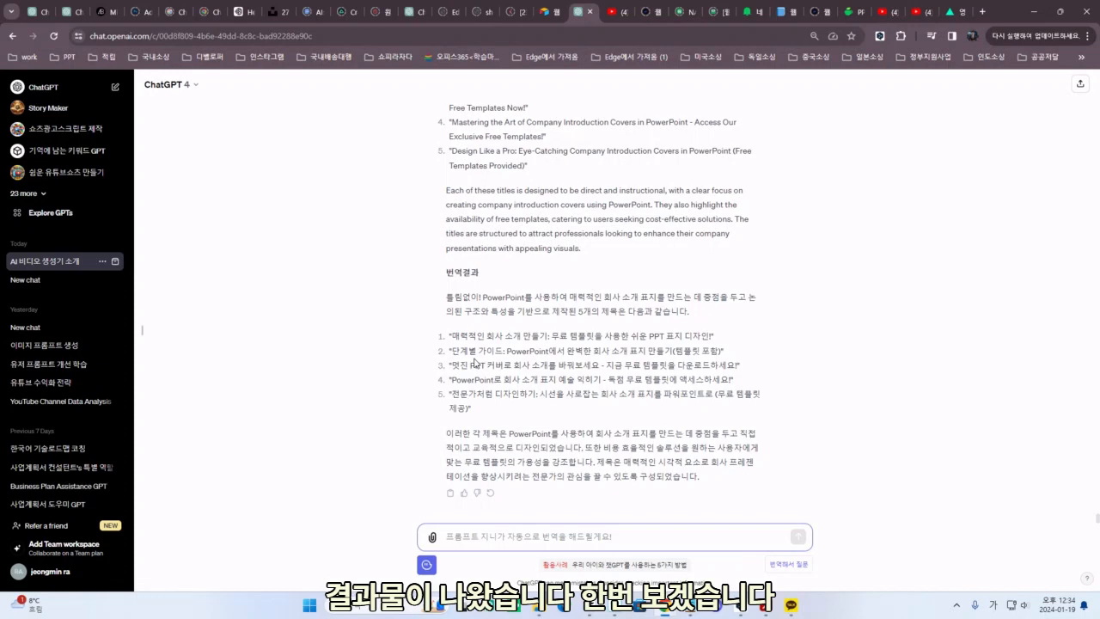
left_click_drag(483, 297, 722, 313)
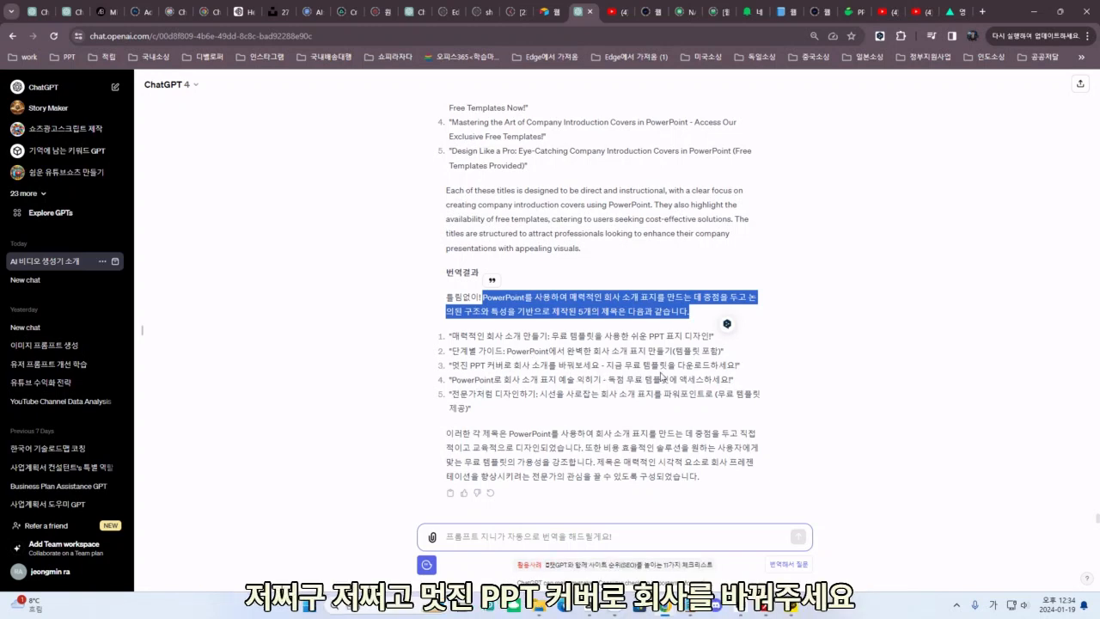
left_click(545, 413)
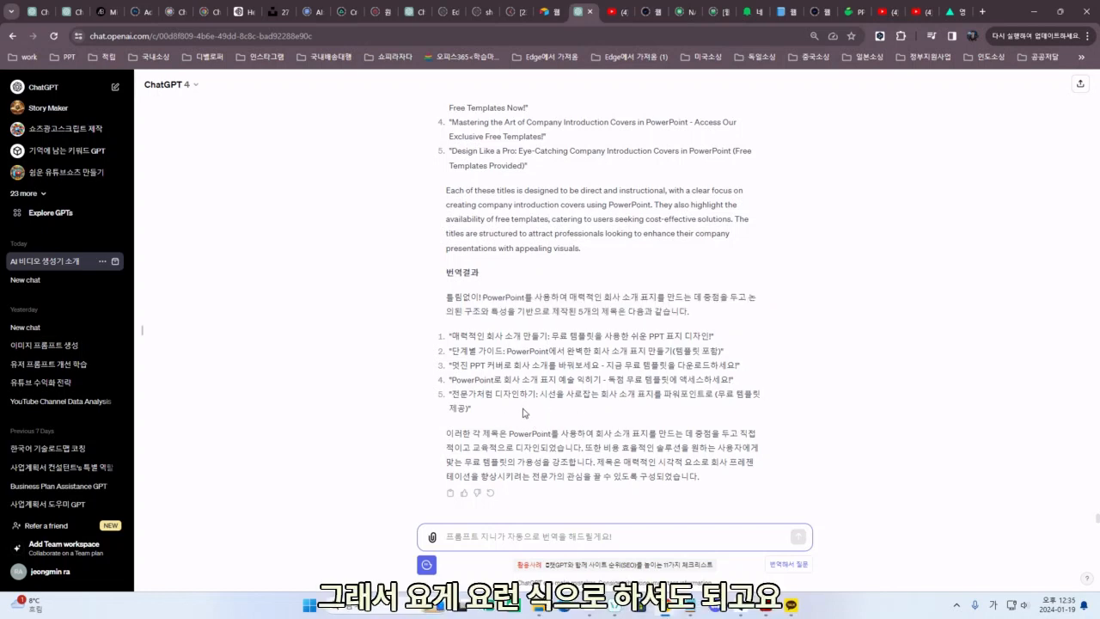
Step: Send ChatGPT the follow-up prompt "더 창의적인 것으로 5개 추천해줘"
left_click(516, 540)
type("더 창의제")
type("인 것으로 5개 추천해")
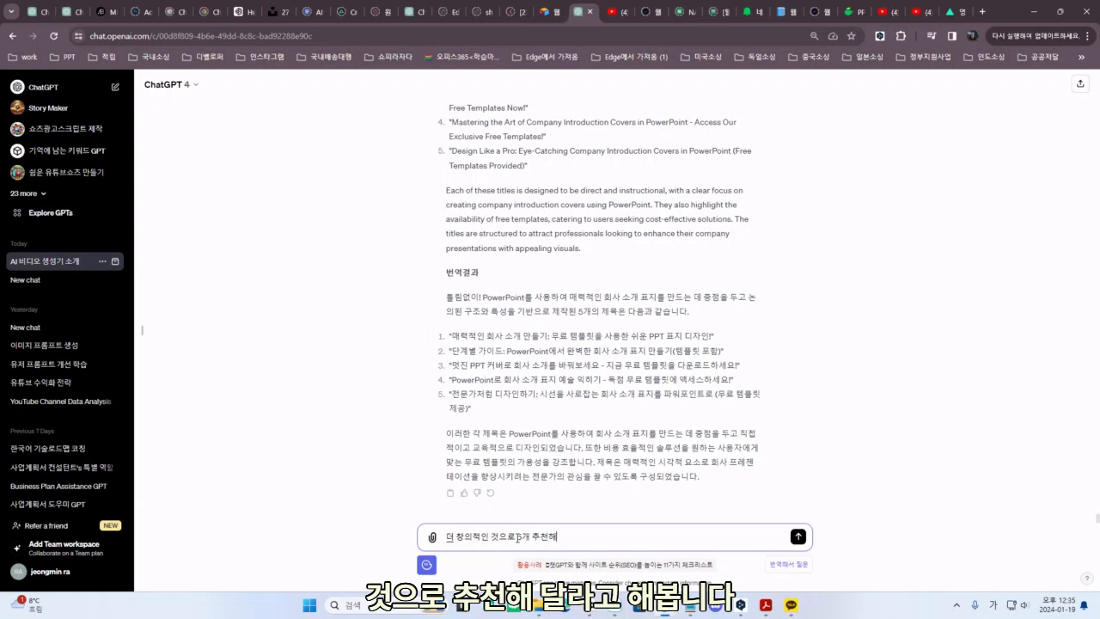
type("줘")
key("Return")
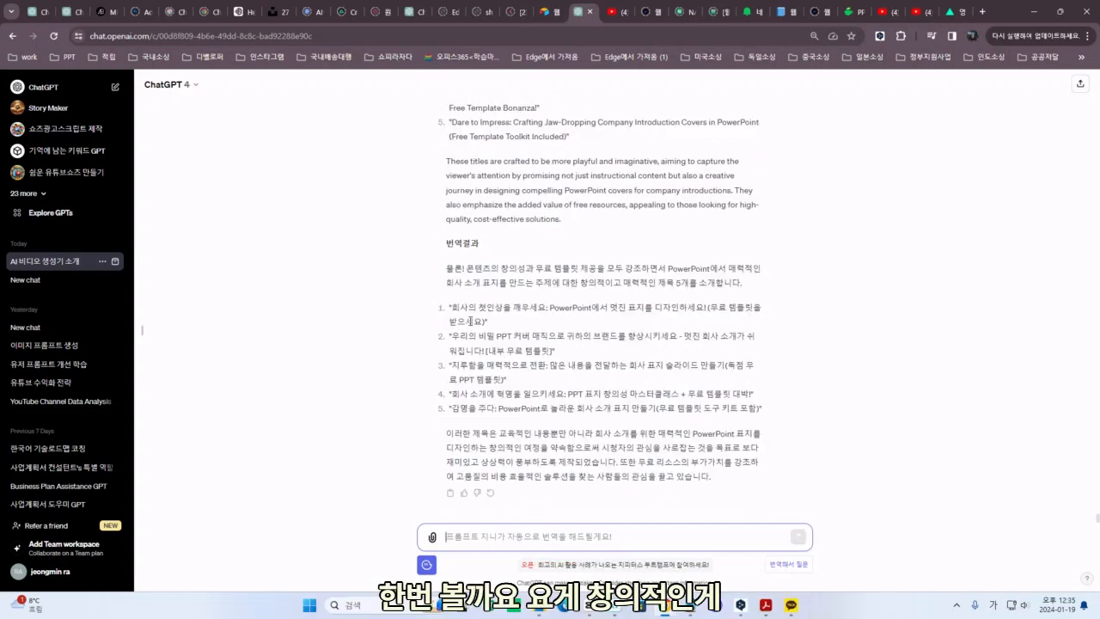
Step: Highlight and review the translated creative title suggestions, and look back through the earlier answers in the conversation
left_click_drag(452, 307, 693, 314)
left_click_drag(451, 336, 685, 337)
left_click(458, 396)
left_click_drag(458, 396, 559, 409)
double_click(524, 409)
left_click(825, 370)
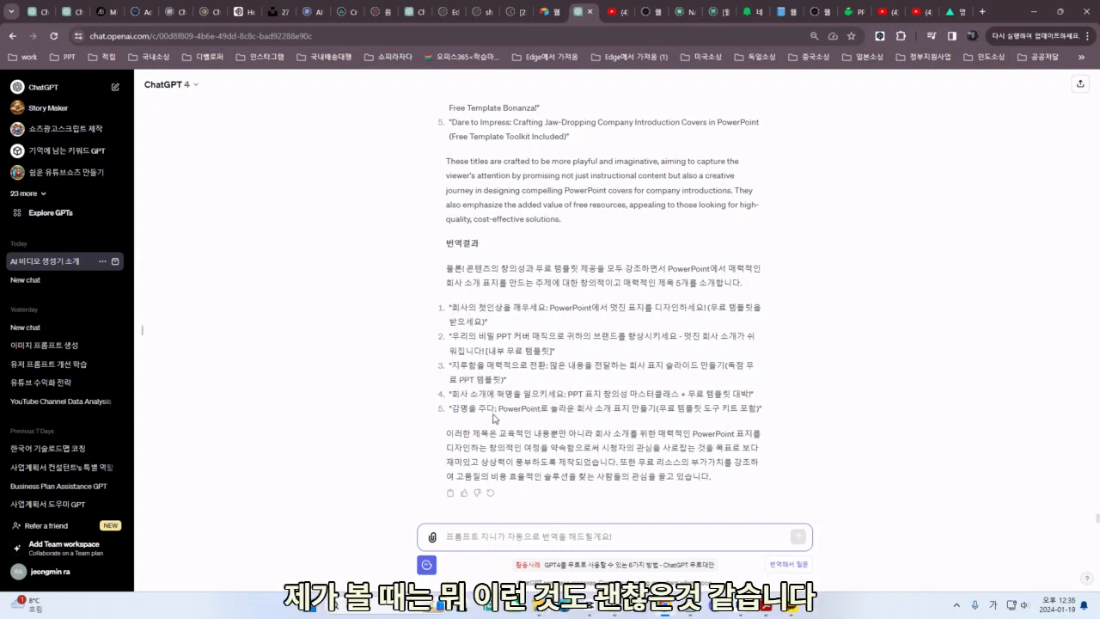
scroll(499, 418, "up", 10)
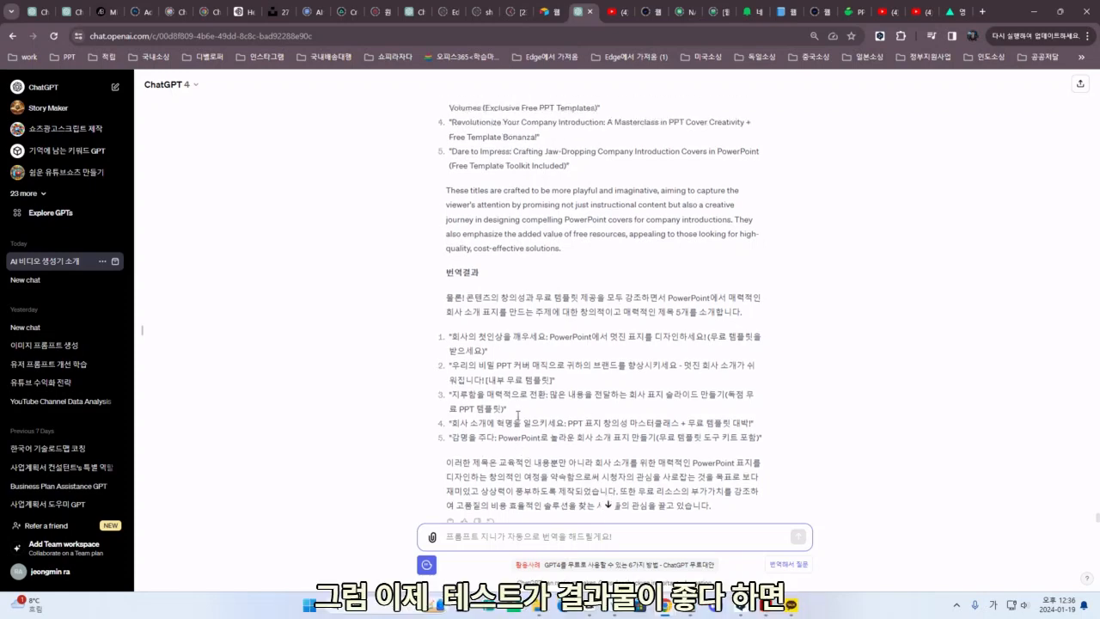
scroll(516, 414, "up", 2)
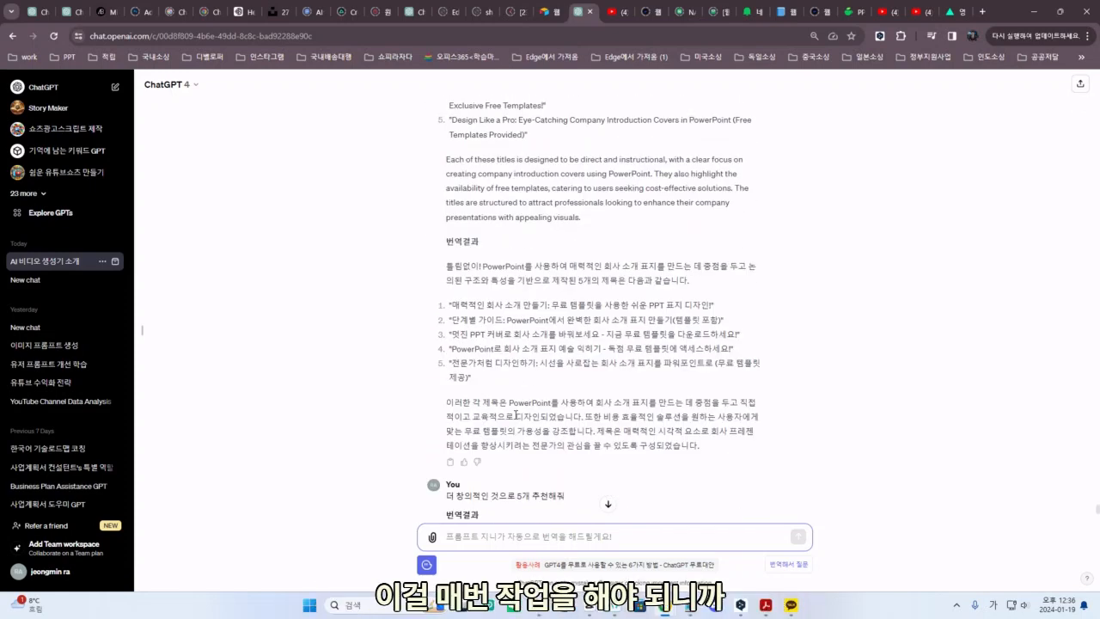
scroll(728, 287, "up", 15)
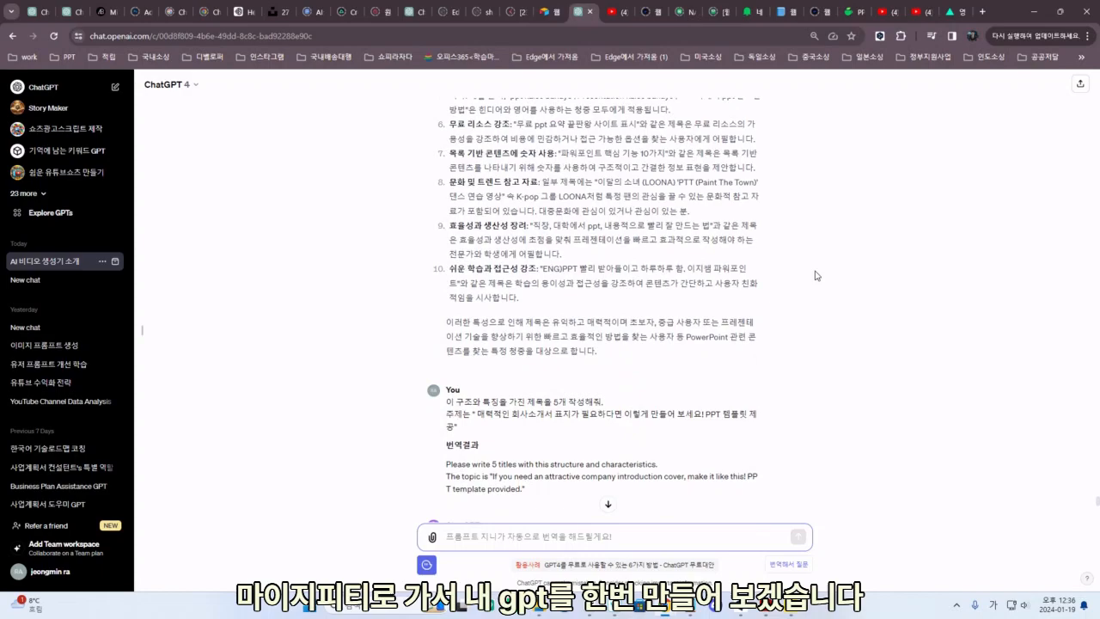
scroll(817, 275, "up", 10)
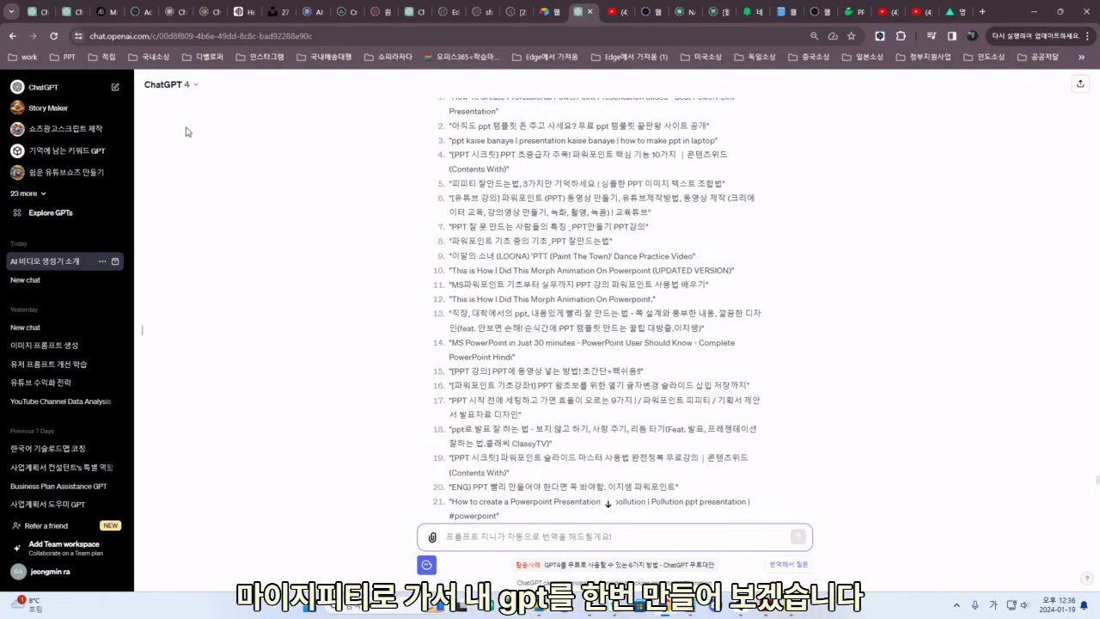
Step: Open My GPTs from the Explore GPTs page and look through the existing GPTs and their sharing settings
left_click(179, 86)
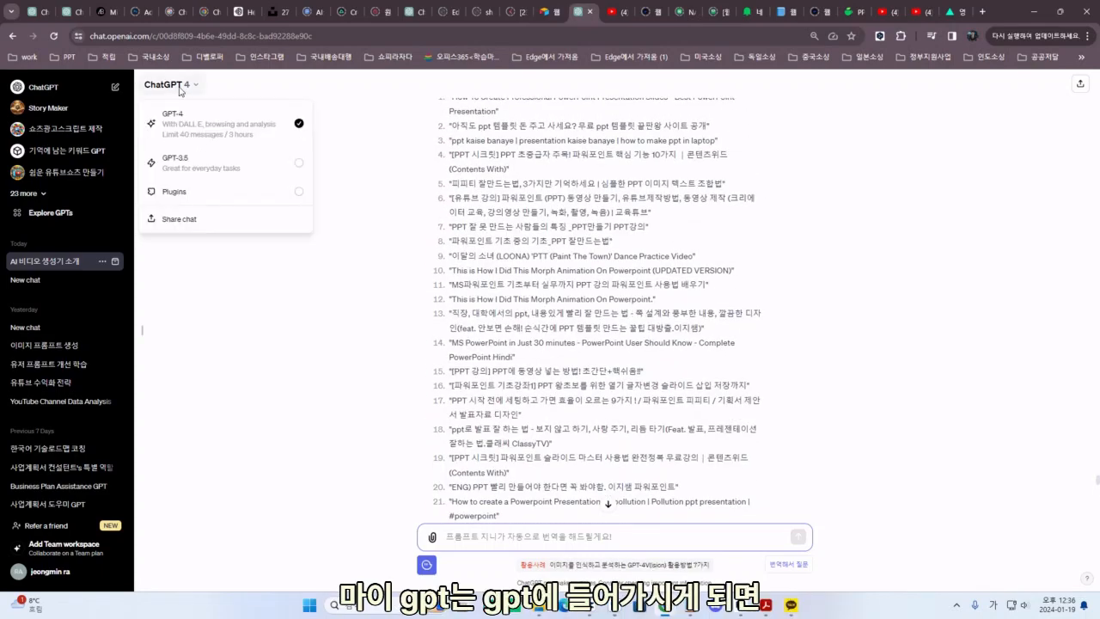
left_click(51, 92)
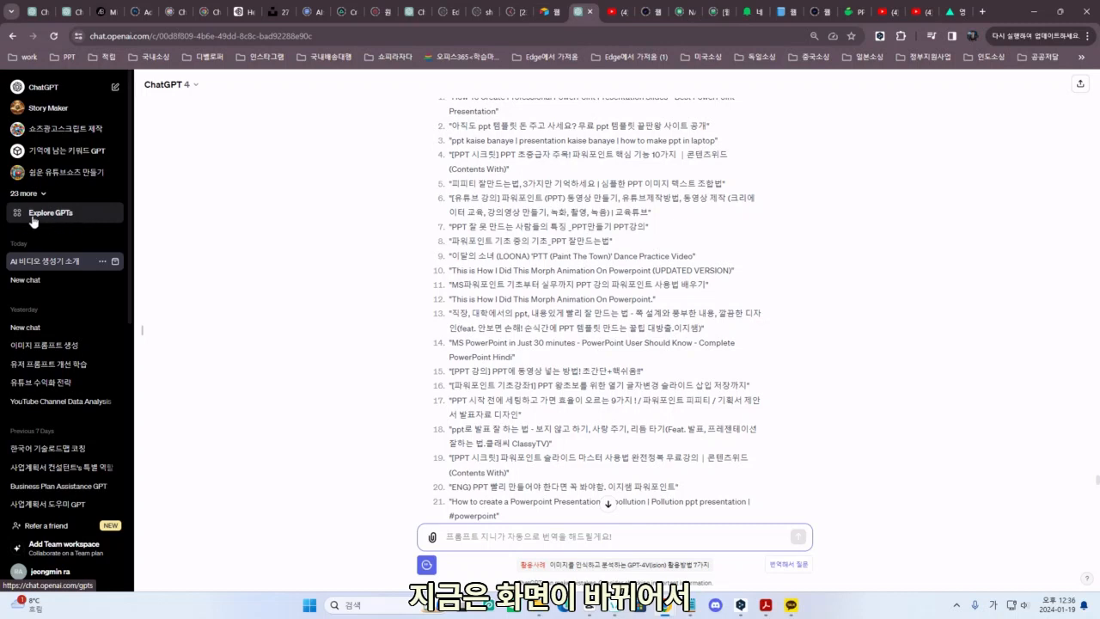
left_click(41, 220)
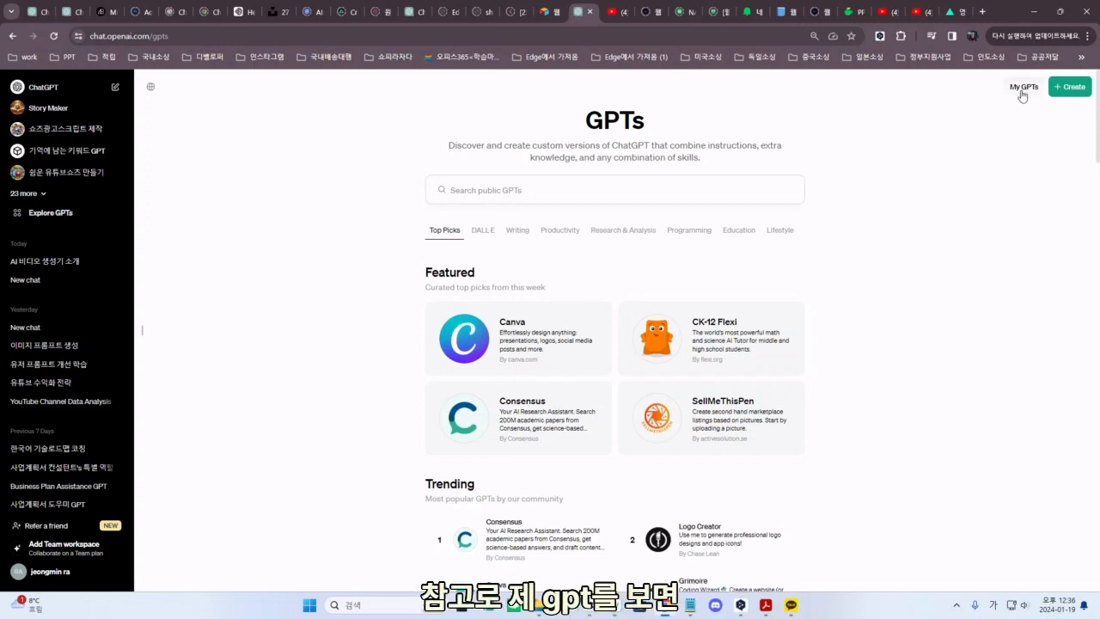
left_click(1023, 91)
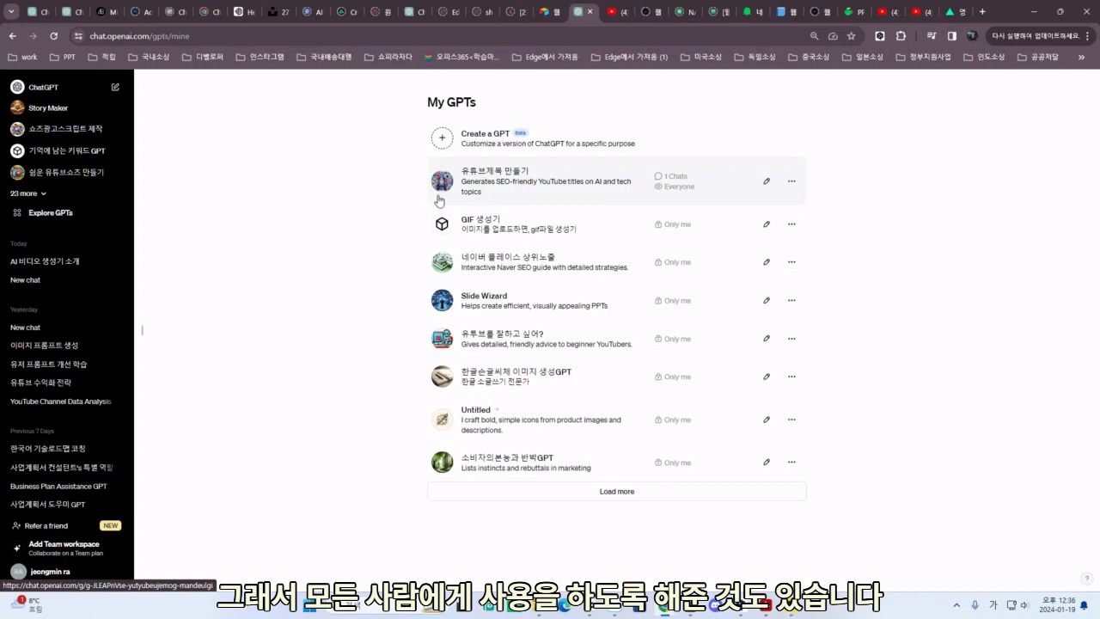
scroll(387, 418, "down", 2)
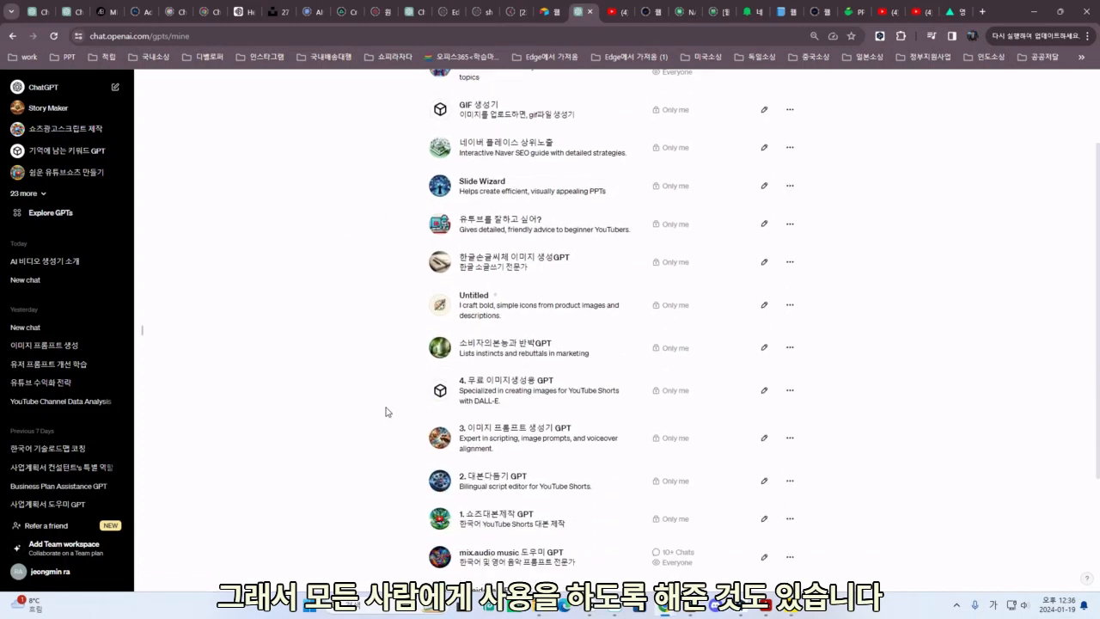
scroll(387, 414, "down", 1)
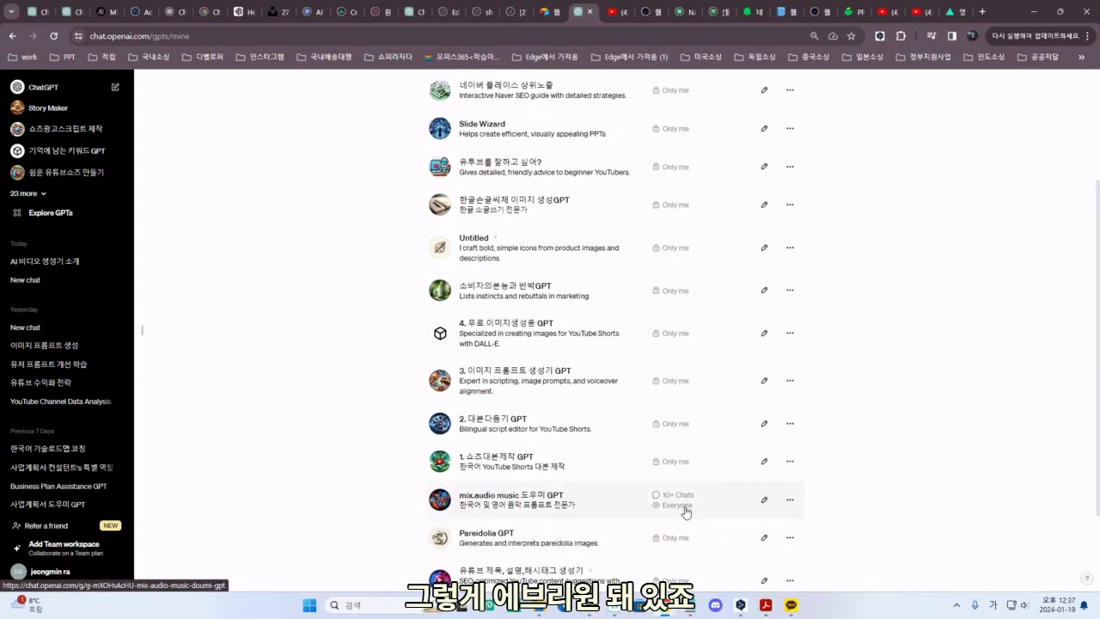
scroll(679, 413, "up", 3)
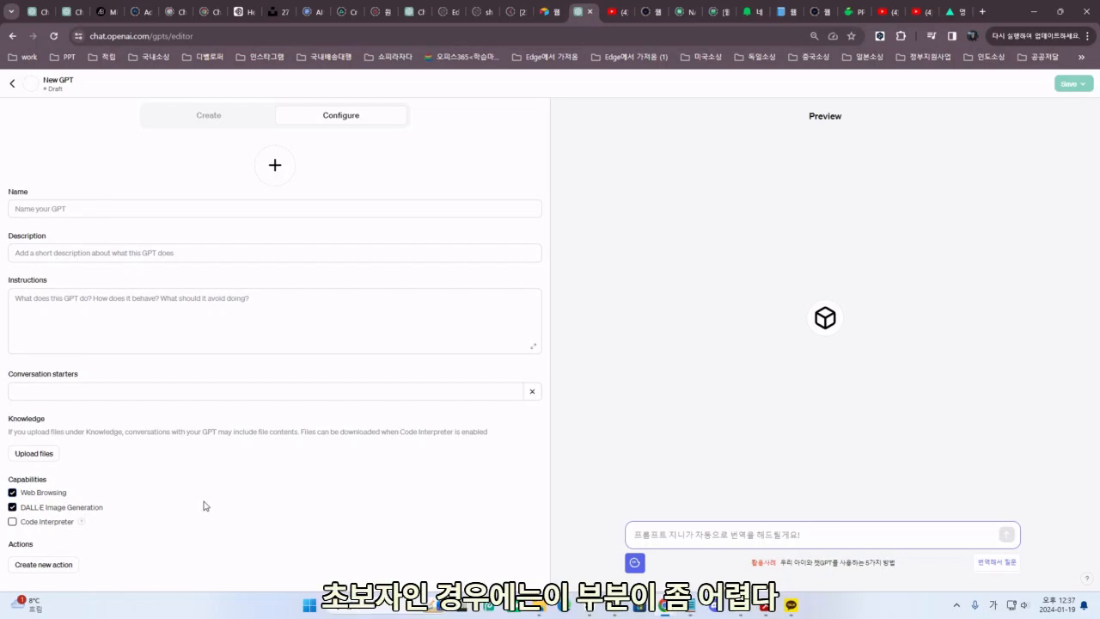
Step: Switch the new GPT editor to Create mode and translate the GPT Builder's greeting into Korean with DeepL
left_click(209, 120)
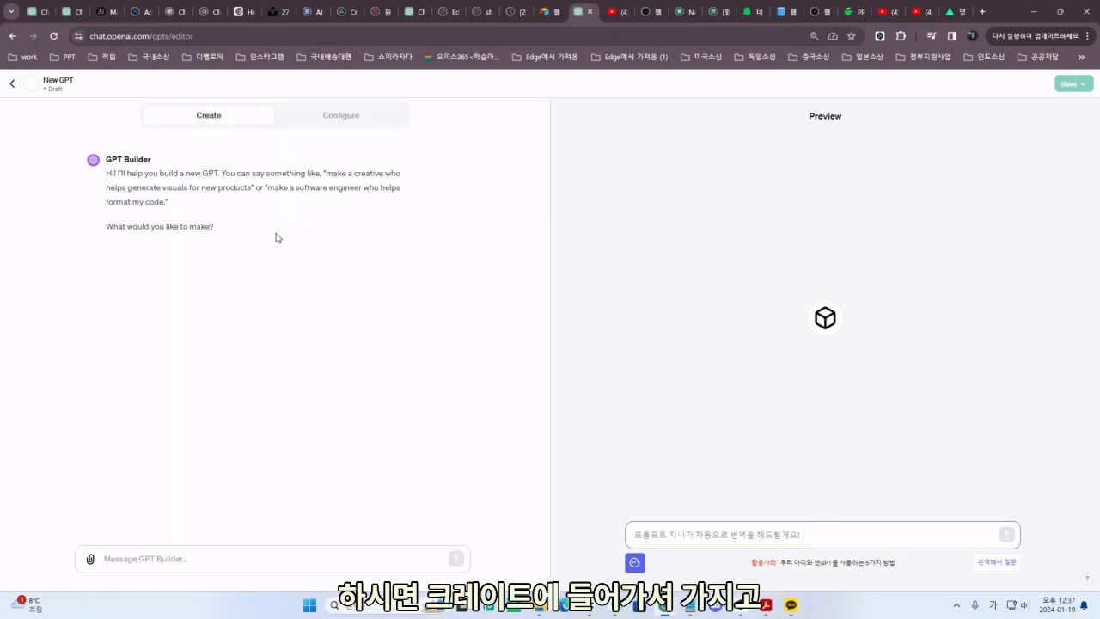
left_click_drag(103, 176, 215, 228)
left_click(227, 238)
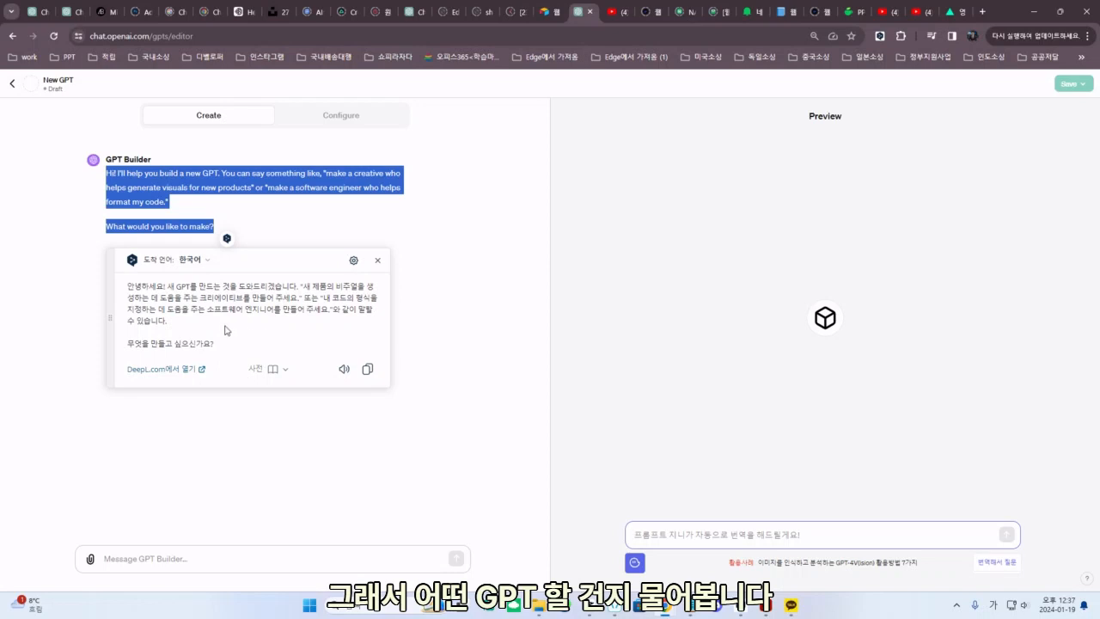
Step: Tell the GPT Builder what to make with the message "유튜브 제목 만들기 gpt를 제작려한다"
left_click(204, 559)
type("유튜브 제목")
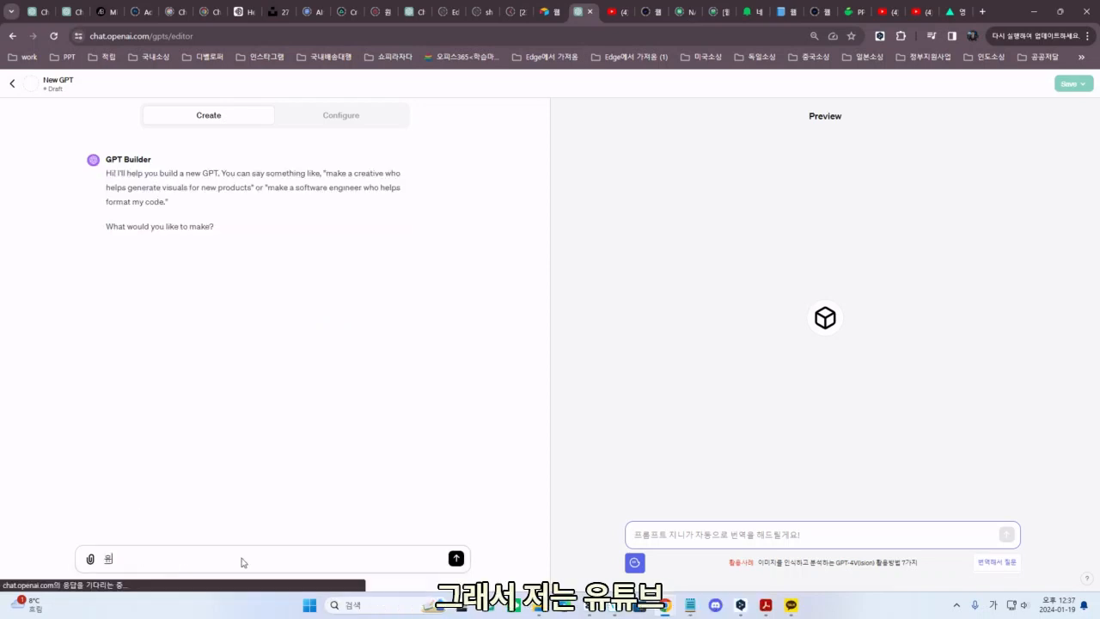
type(" 만들기 gpt")
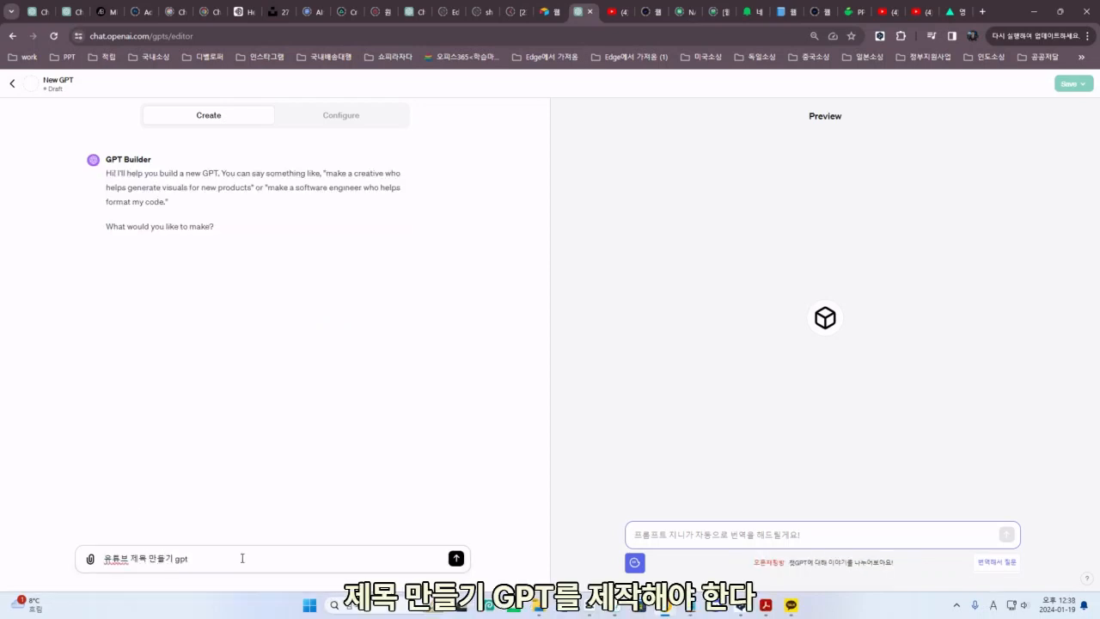
type("를 제채하려한다")
key("Return")
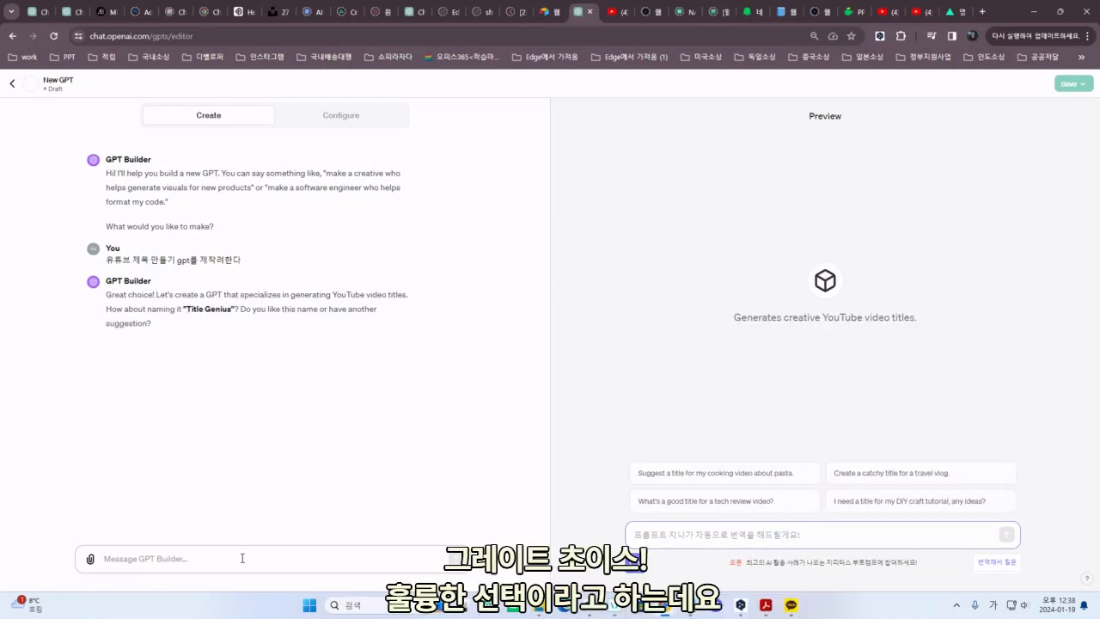
Step: Translate the GPT Builder's name suggestion into Korean with DeepL and accept "Title Genius" by replying "굿"
left_click_drag(106, 294, 153, 325)
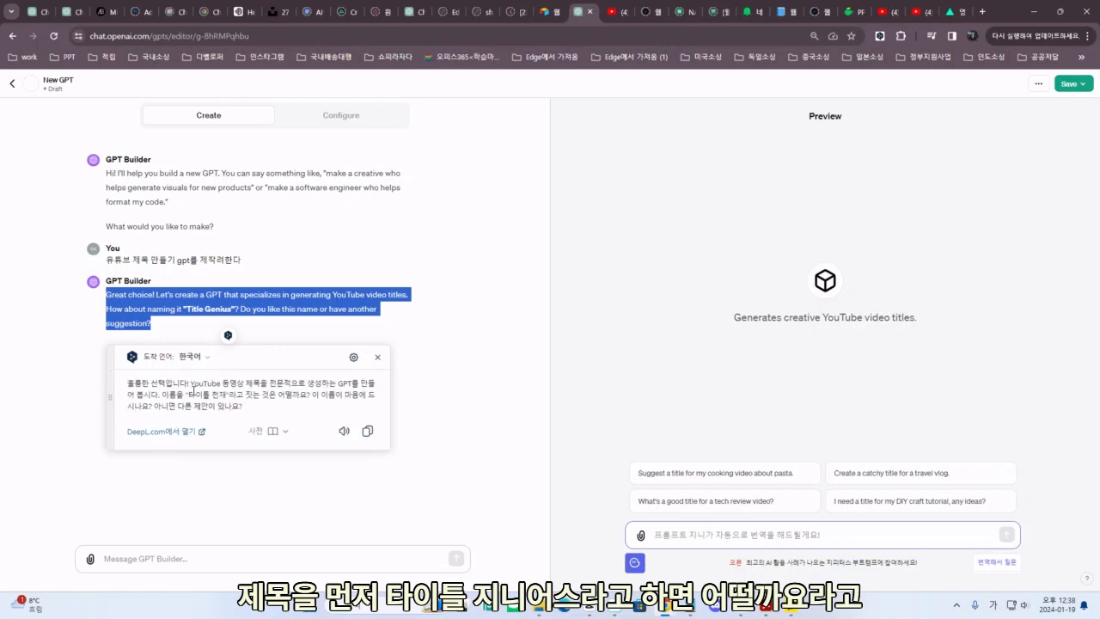
left_click(201, 556)
type("ㅋ굿")
key("Return")
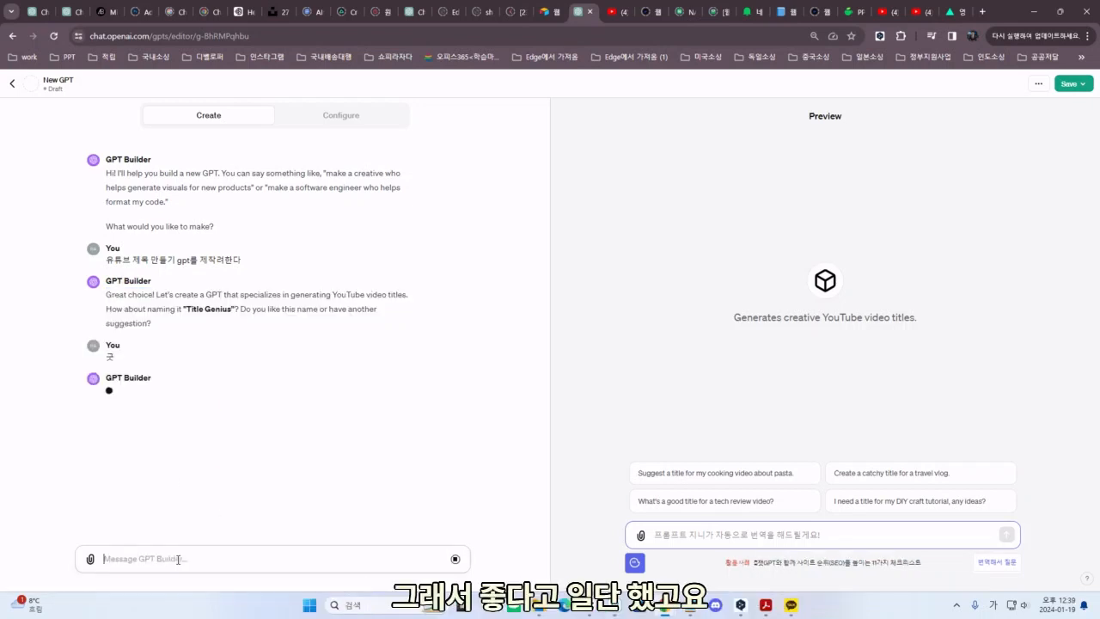
Step: Approve the profile picture with the reply "굿. 앞으로는 한글로 질문해줘" and highlight the builder's question about the GPT's behaviour
type("굿.")
key("shift+Return")
type("앞으로는 한글로 질문해줘")
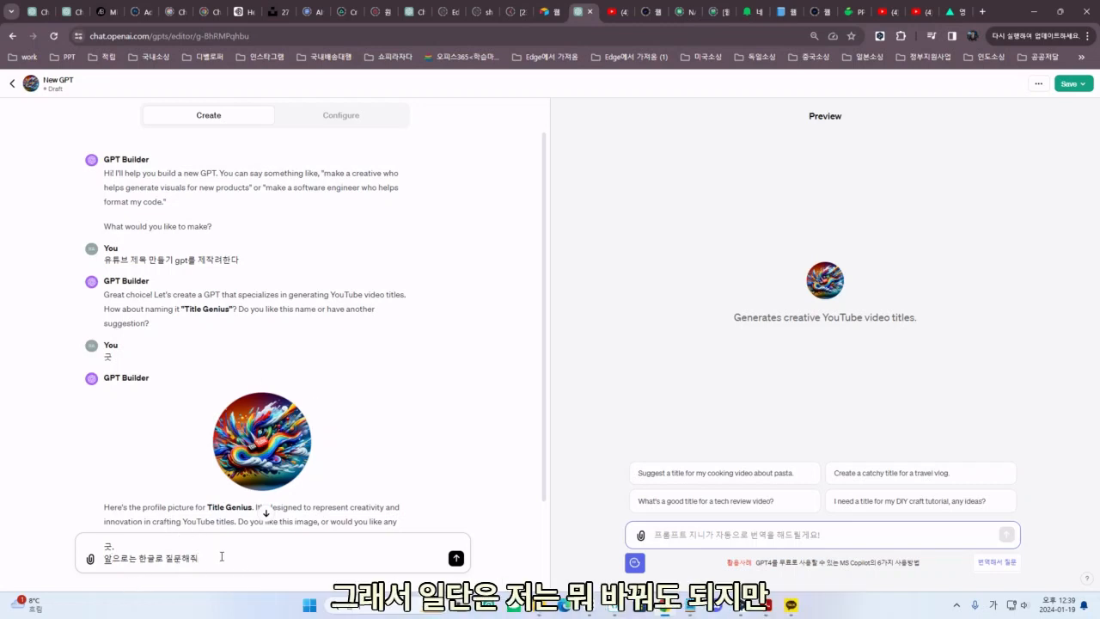
key("Return")
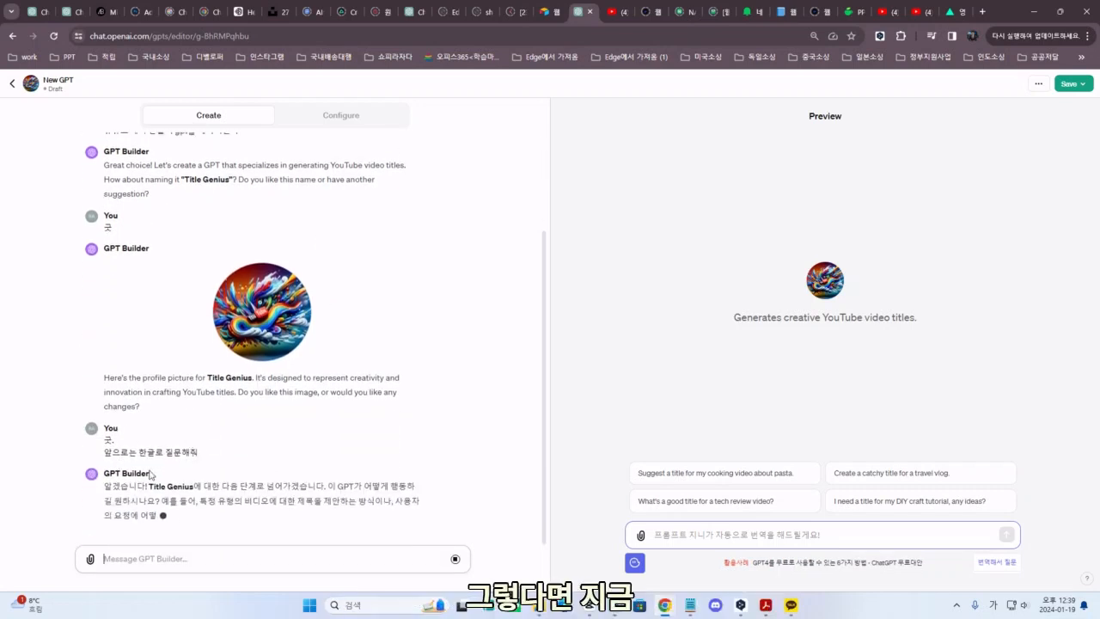
left_click_drag(104, 453, 203, 458)
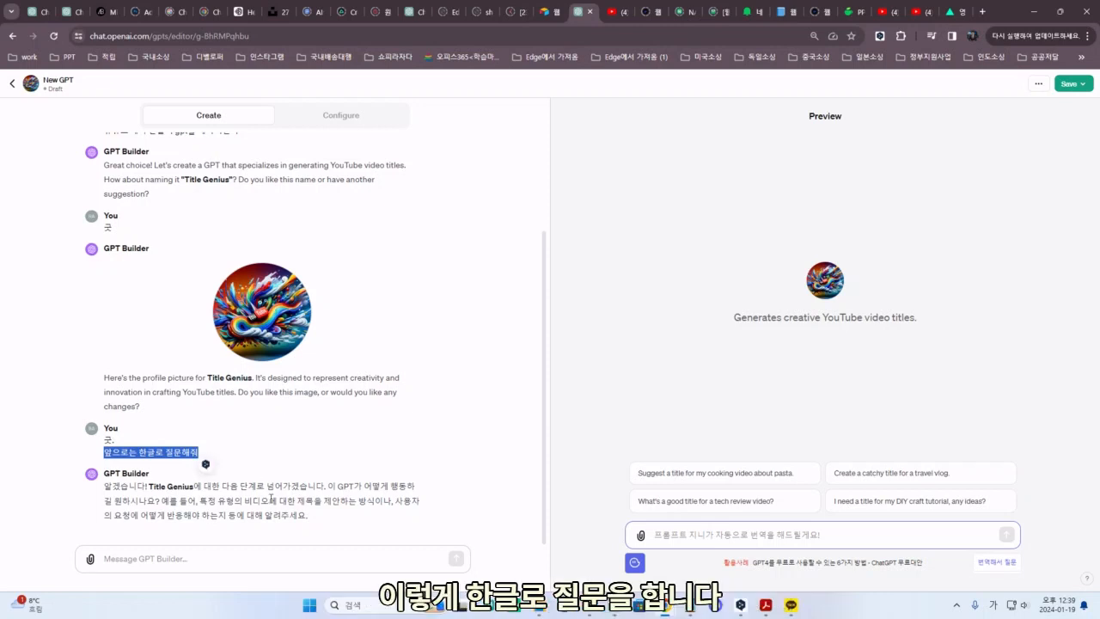
left_click_drag(330, 483, 338, 516)
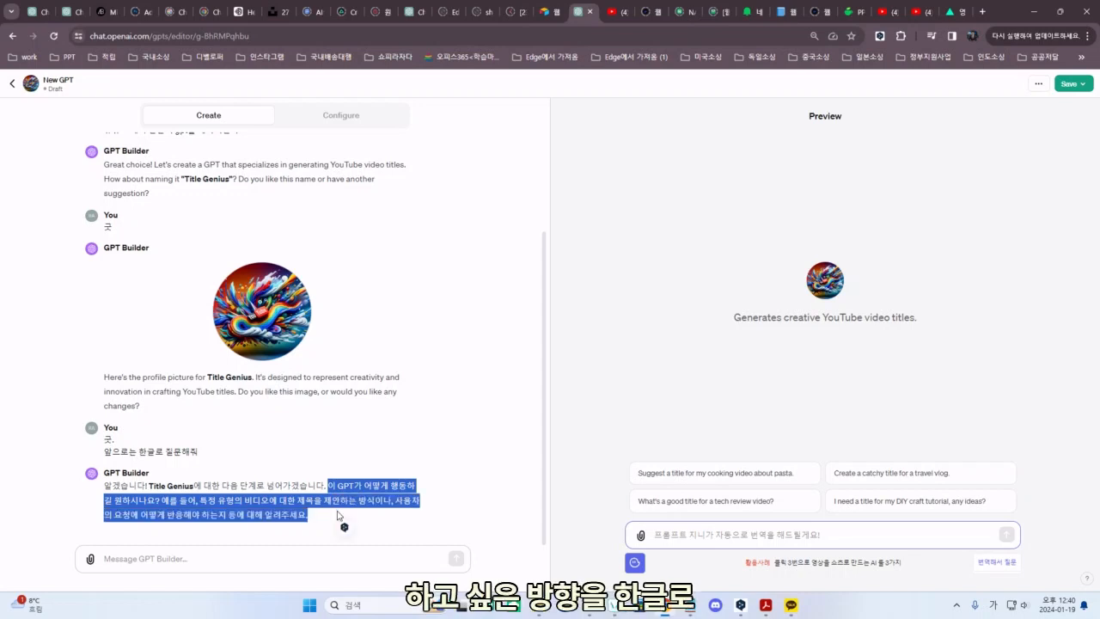
left_click(351, 487)
Step: Draft the message "너에게 예시와 구조를 줄것이니 이것을 이용하여 사용자가 주제 입력시 5개의 답변을 창의적으로 작성해줘, 답변은 한글로 해줘." without sending it
left_click(181, 560)
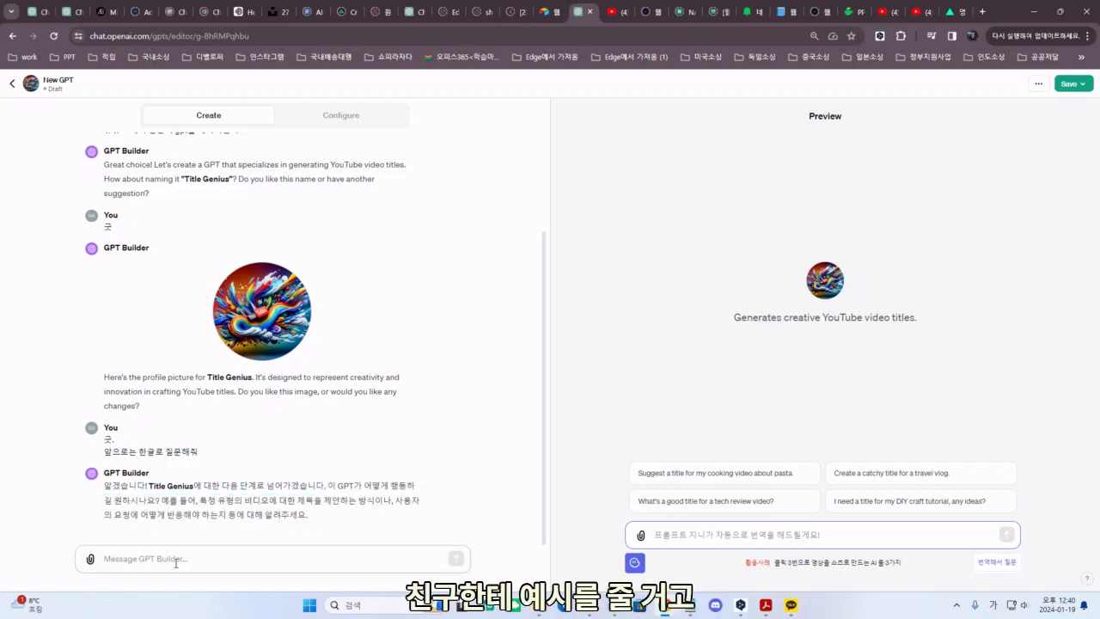
type("너에게 예시와 구조를 줄것이니 이것을 이용하여")
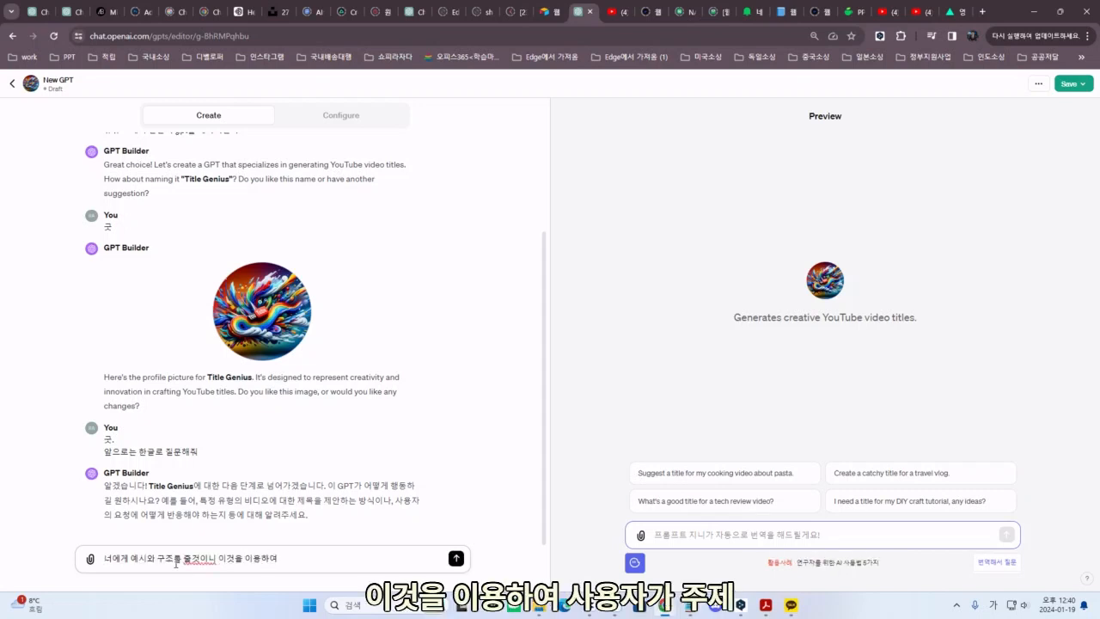
type(" 사용자가 주제 입력시 5개의")
type(" 답변을 창의적으로 작성해줘")
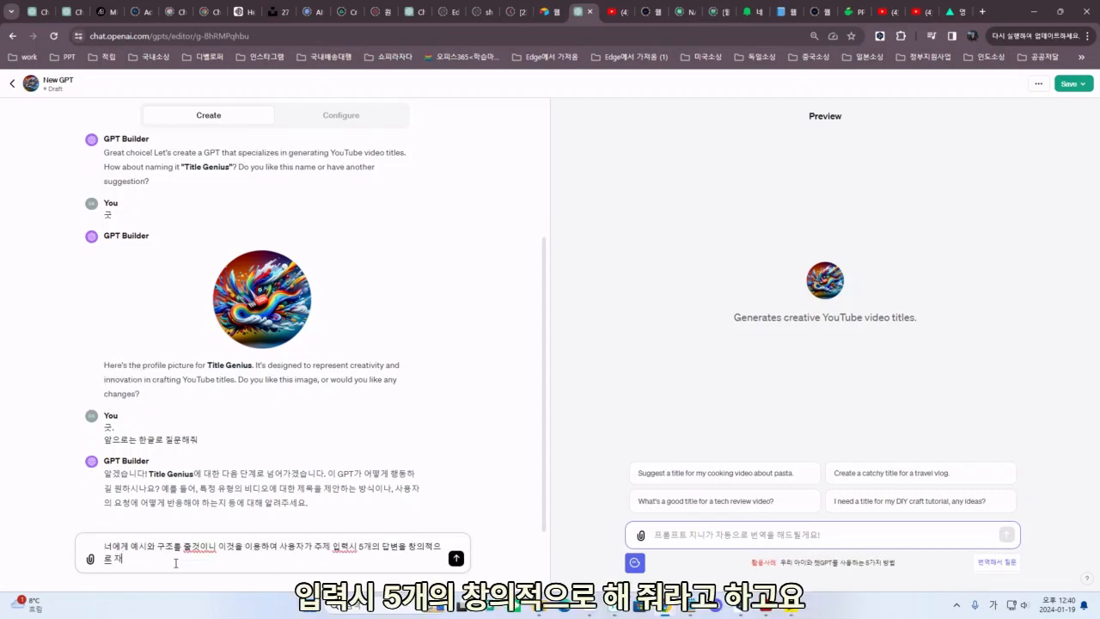
type(", 답변은 한글로 해주")
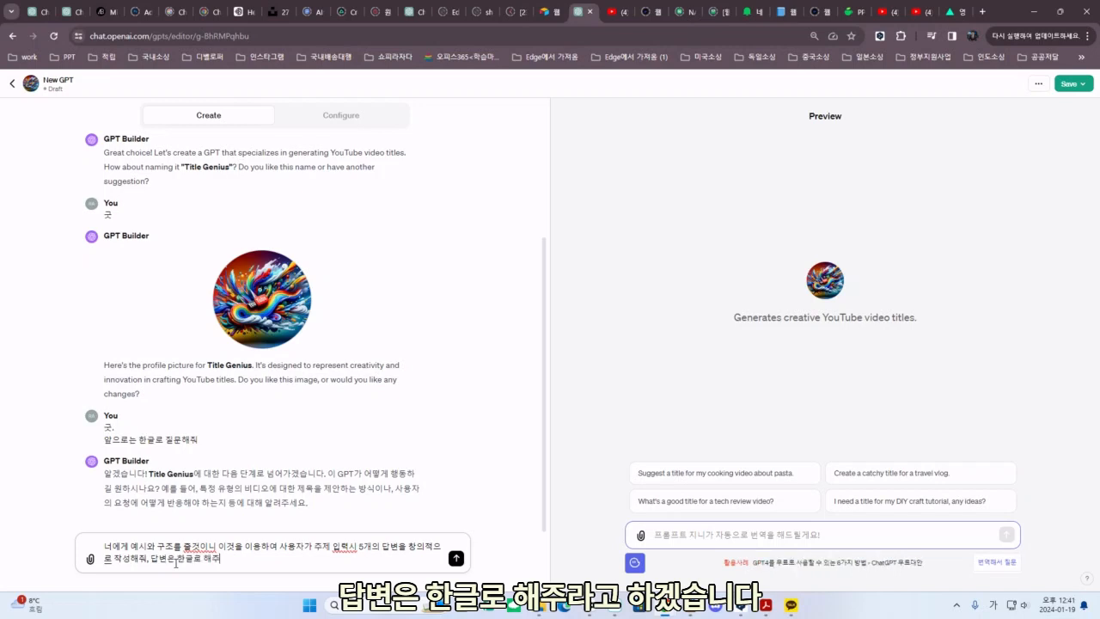
type(".")
key("shift+Return")
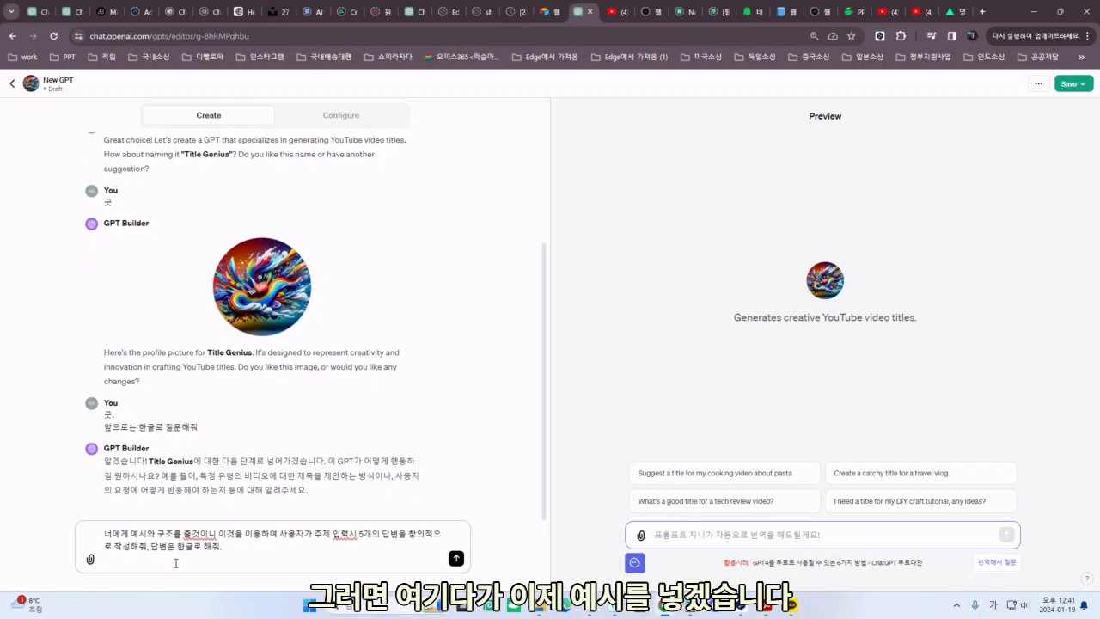
Step: Add an "[예시]" section to the draft and paste in the example video titles from the earlier ChatGPT conversation
type("[예시]")
key("shift+Return")
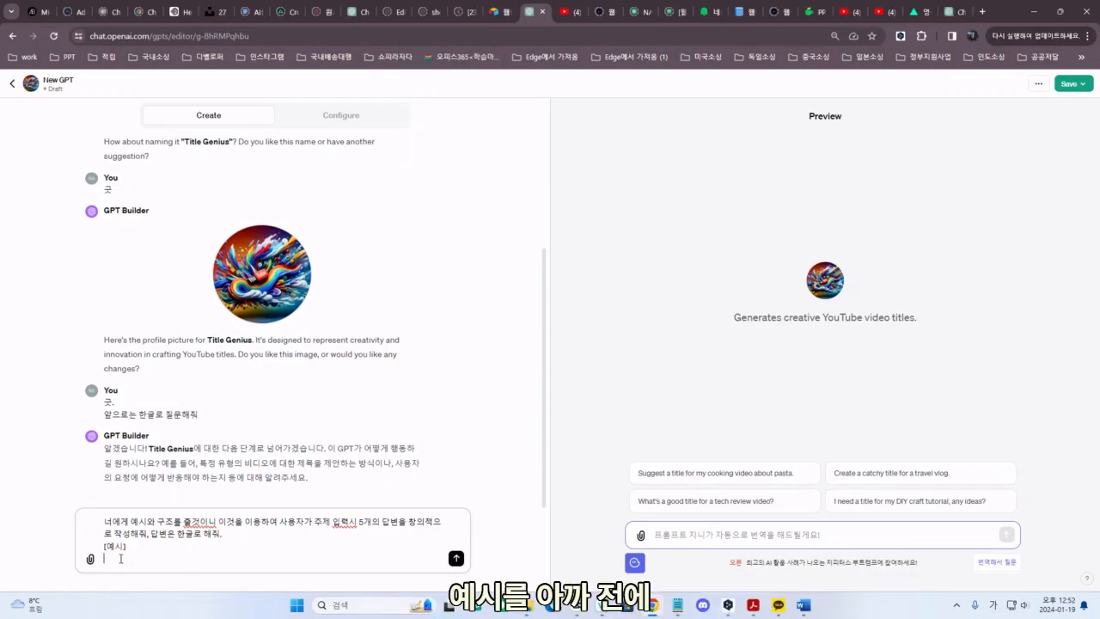
left_click(950, 11)
scroll(996, 234, "up", 10)
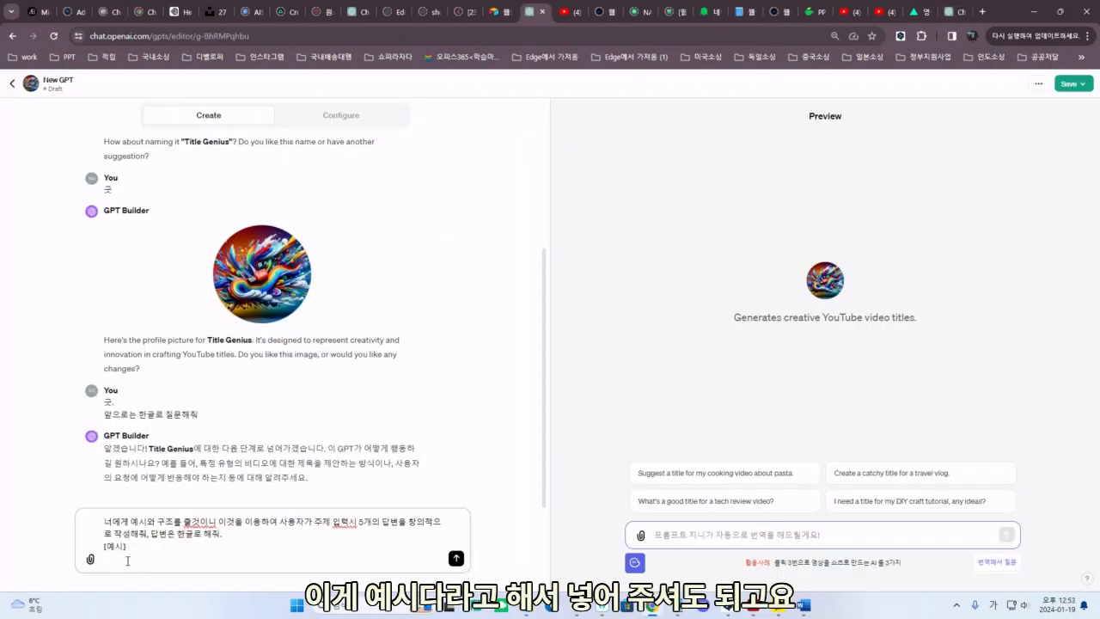
key("ctrl+v")
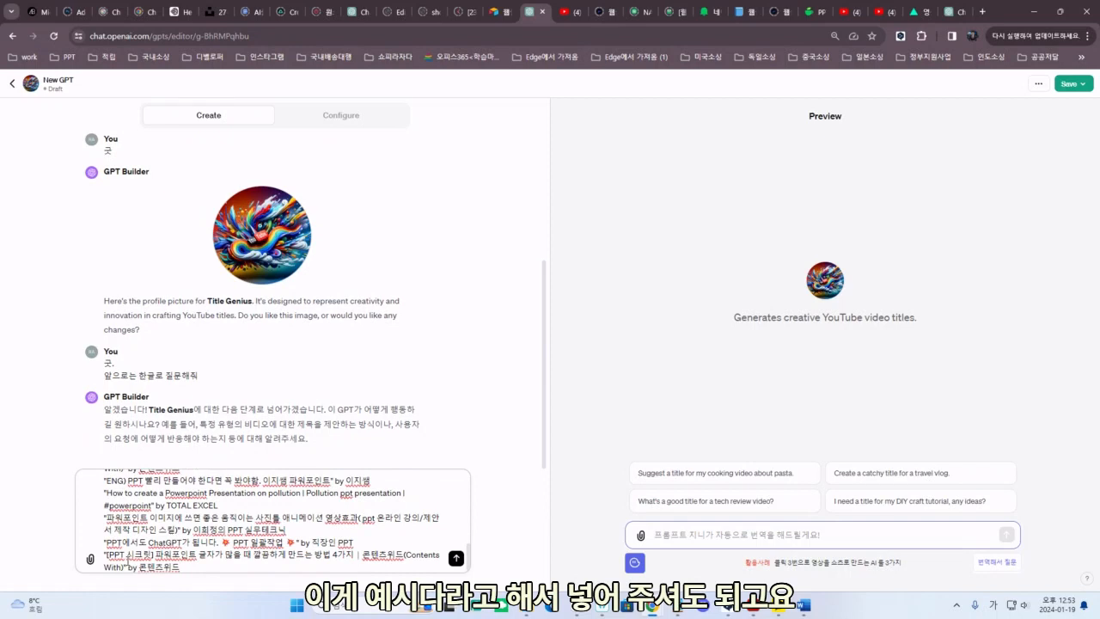
key("shift+Return")
key("shift+Return")
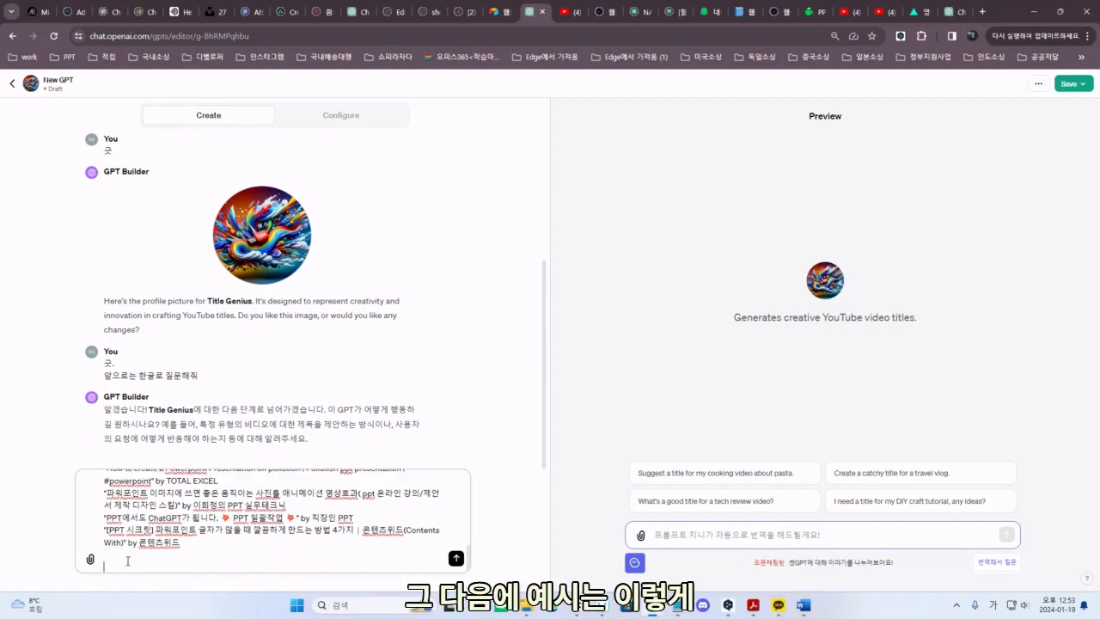
Step: Add a "[구조]" section to the draft, paste in the title structure analysis from ChatGPT, and select the pasted text
type("[")
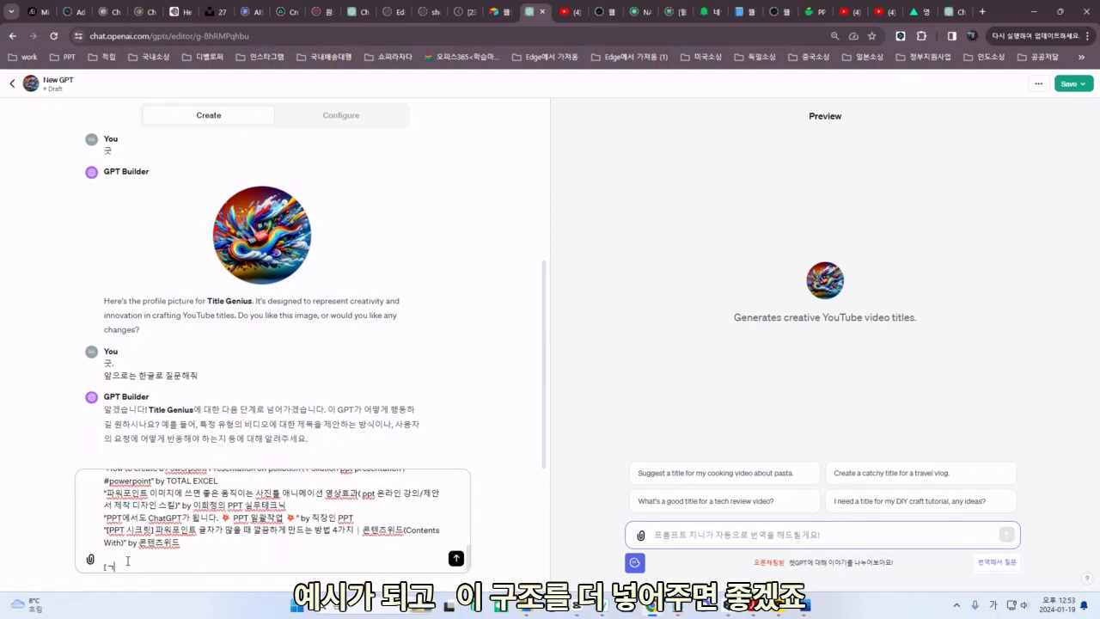
type("구조]")
key("shift+Return")
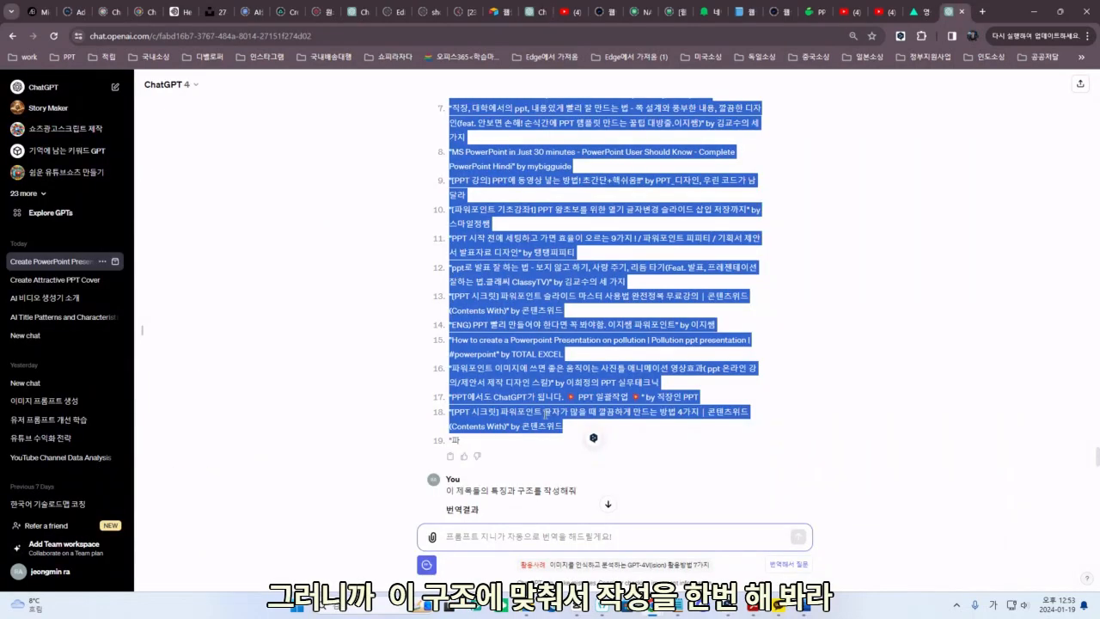
left_click_drag(464, 464, 601, 464)
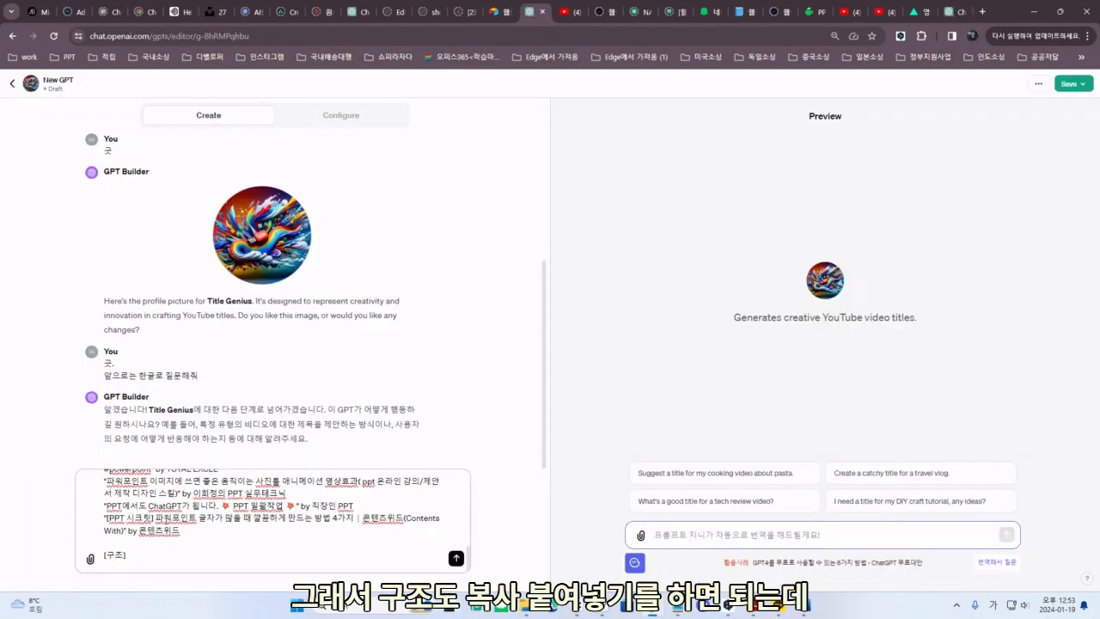
key("ctrl+v")
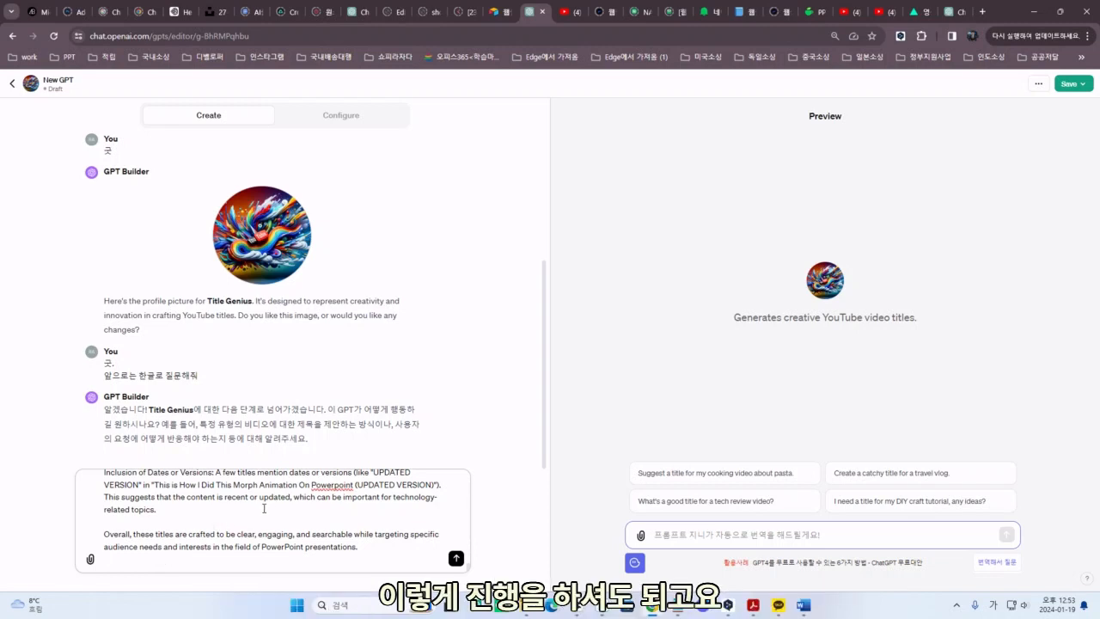
left_click_drag(362, 550, 101, 511)
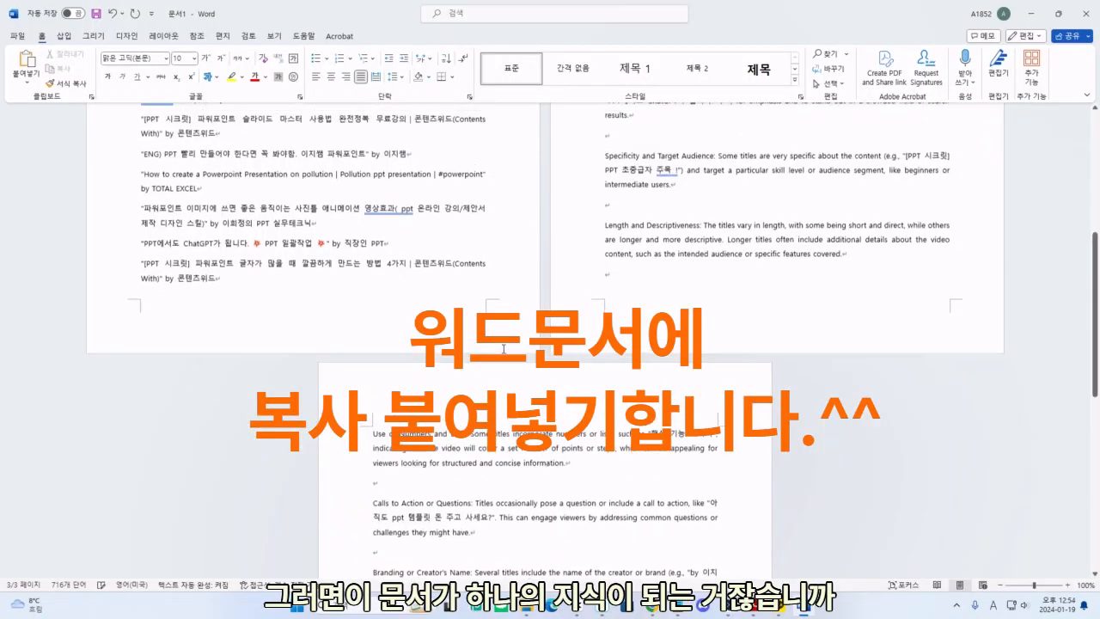
Step: In Word, save the document with the example titles and structure analysis to the desktop as "PPT지식"
scroll(502, 349, "up", 10)
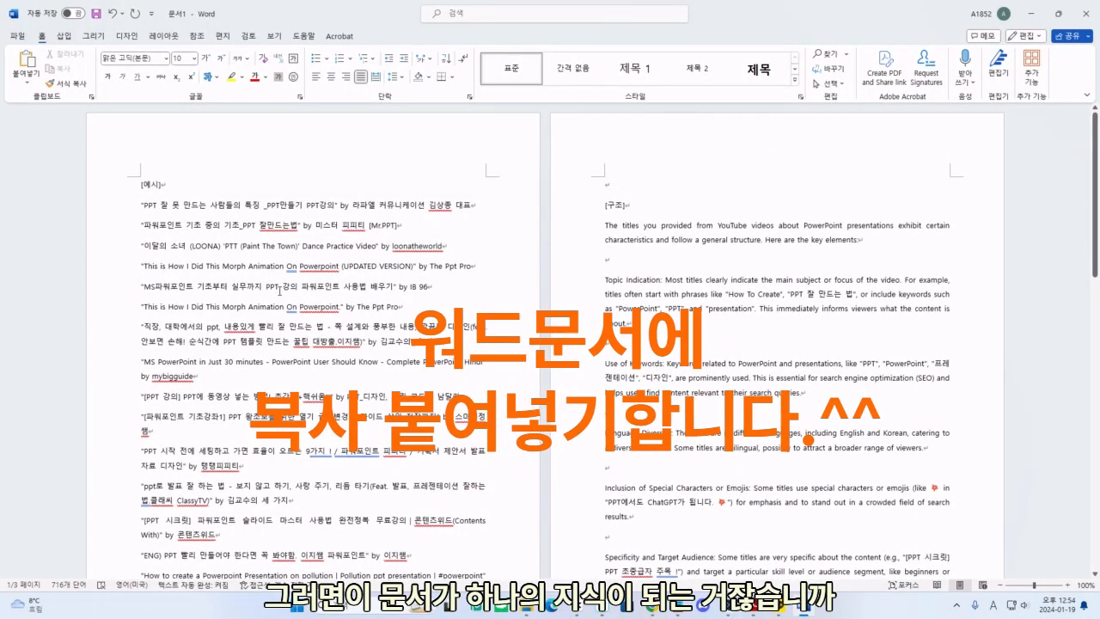
left_click(17, 36)
left_click(34, 222)
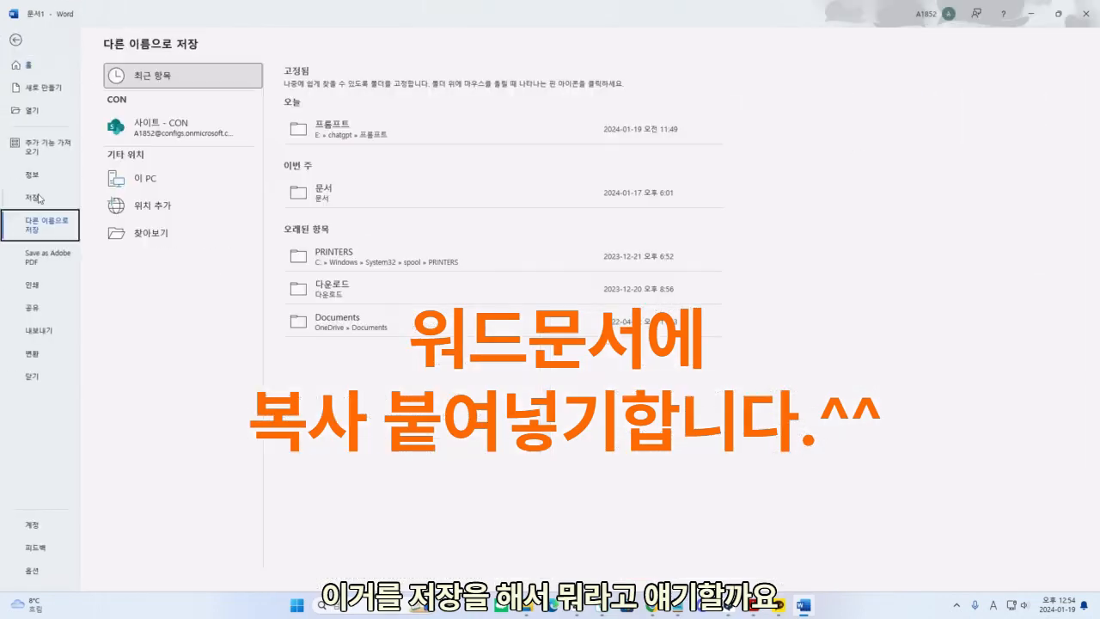
left_click(112, 232)
key("BackSpace")
type("P")
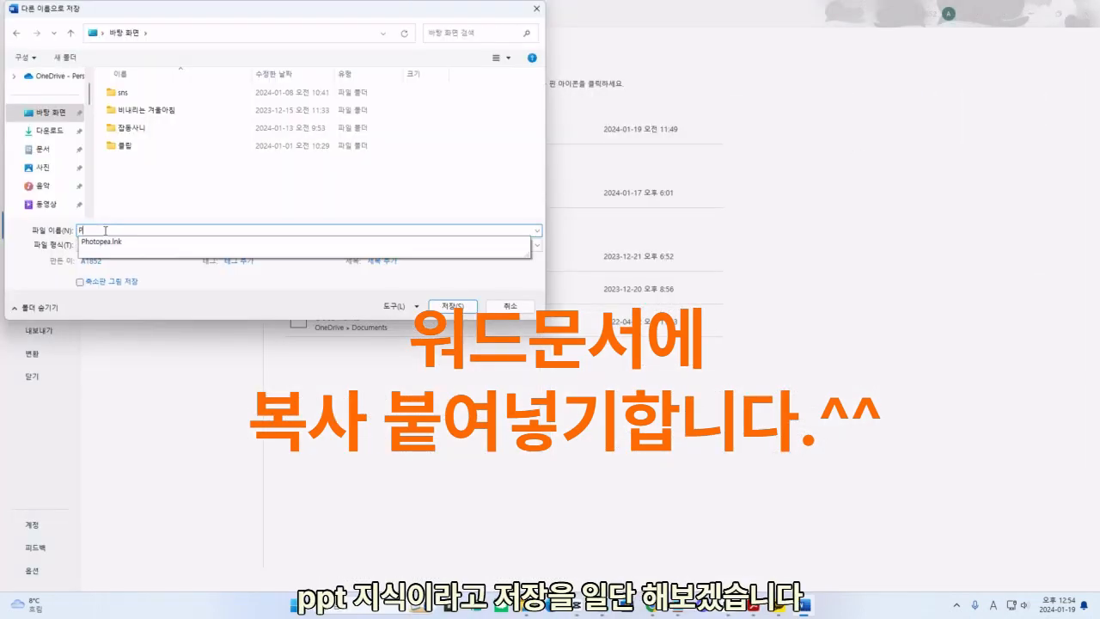
type("PT지식")
key("Return")
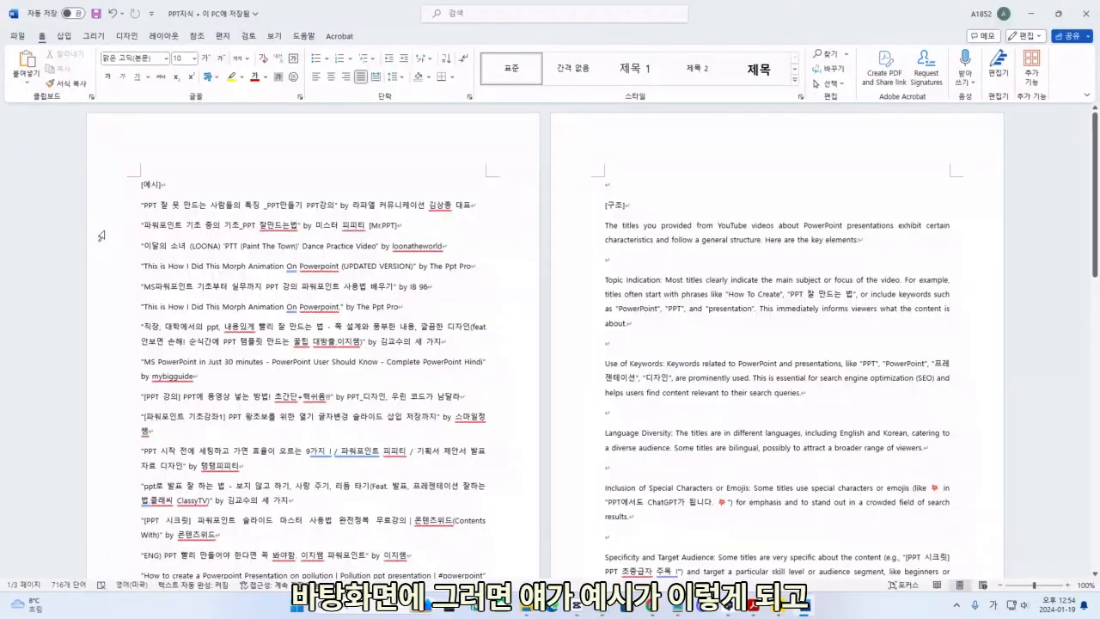
scroll(567, 172, "down", 1)
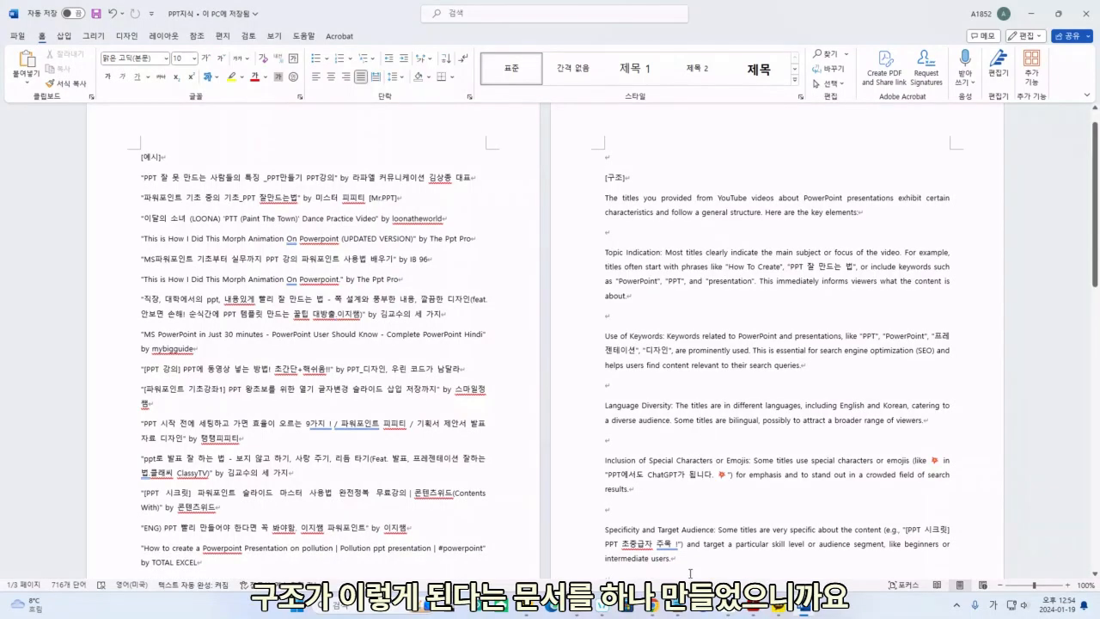
Step: Return to the GPT editor in the browser and add "업로드한 파일을 학습하여 답변 작성에 창의적으로 답변해줘" to the draft message
left_click(1019, 14)
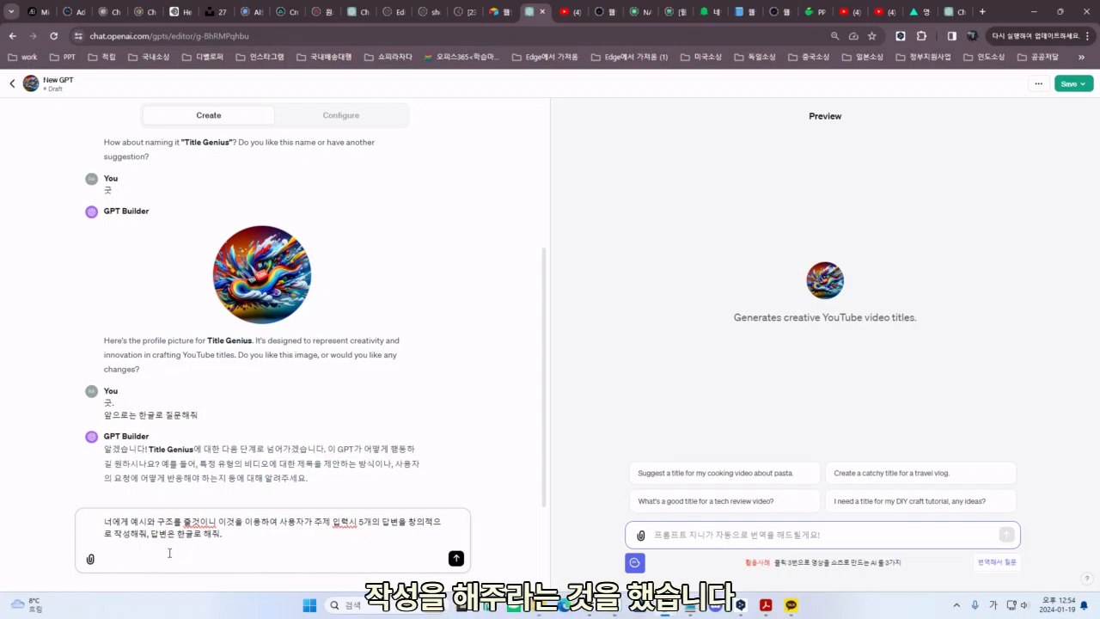
key("shift+Return")
type("업로드해")
type("ㄴ 파일을 학습하여 답변 작성에 창의적으로 답변해줘")
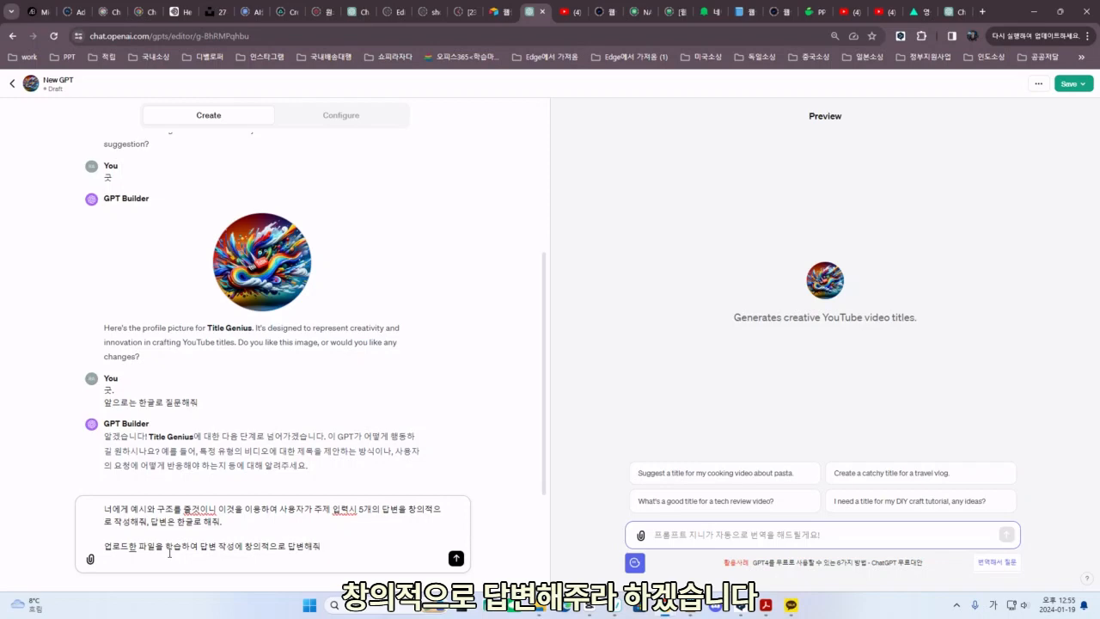
Step: Attach PPT지식.docx from the desktop to the draft message and send it to the GPT Builder
left_click(90, 559)
scroll(53, 129, "up", 3)
left_click(50, 94)
scroll(164, 233, "down", 1)
double_click(130, 267)
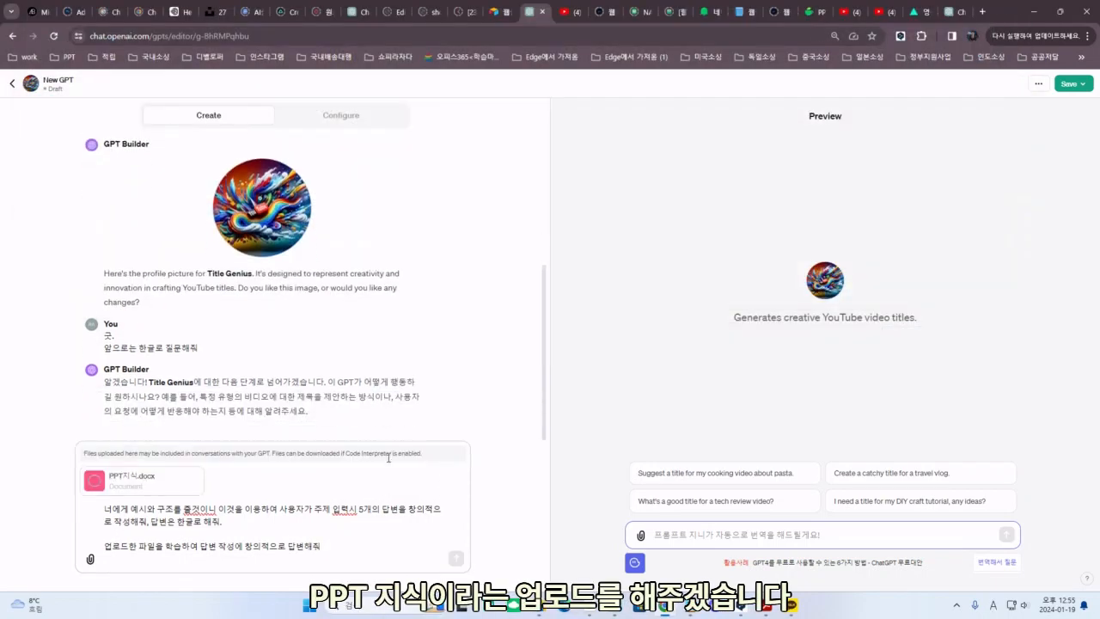
key("Return")
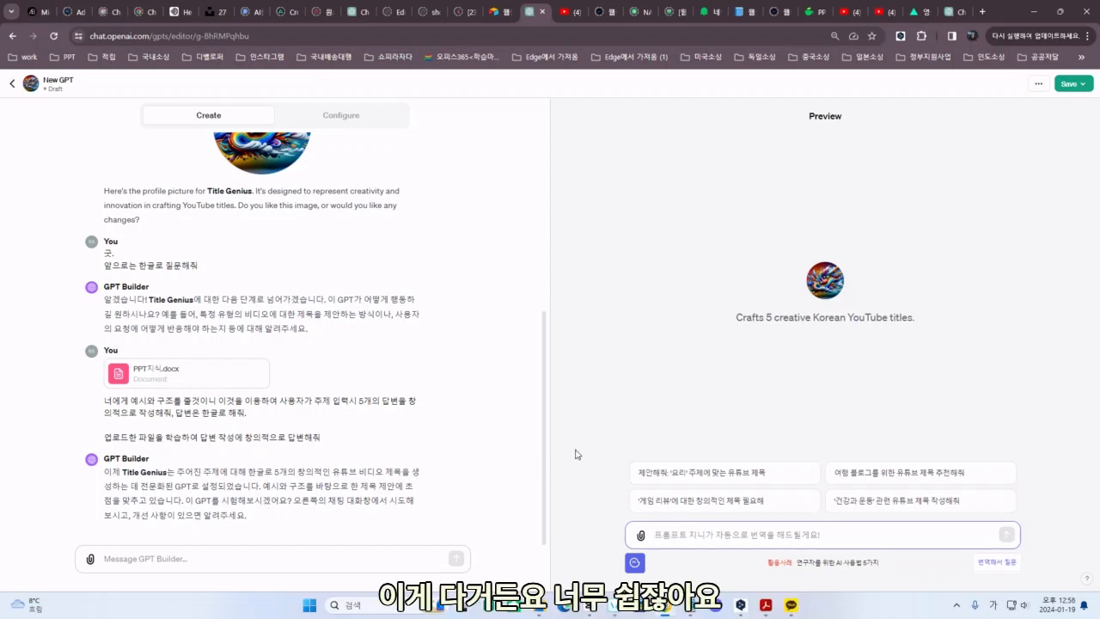
Step: Look back through the GPT Builder conversation, from the first request to the answer about the uploaded file
scroll(348, 381, "up", 4)
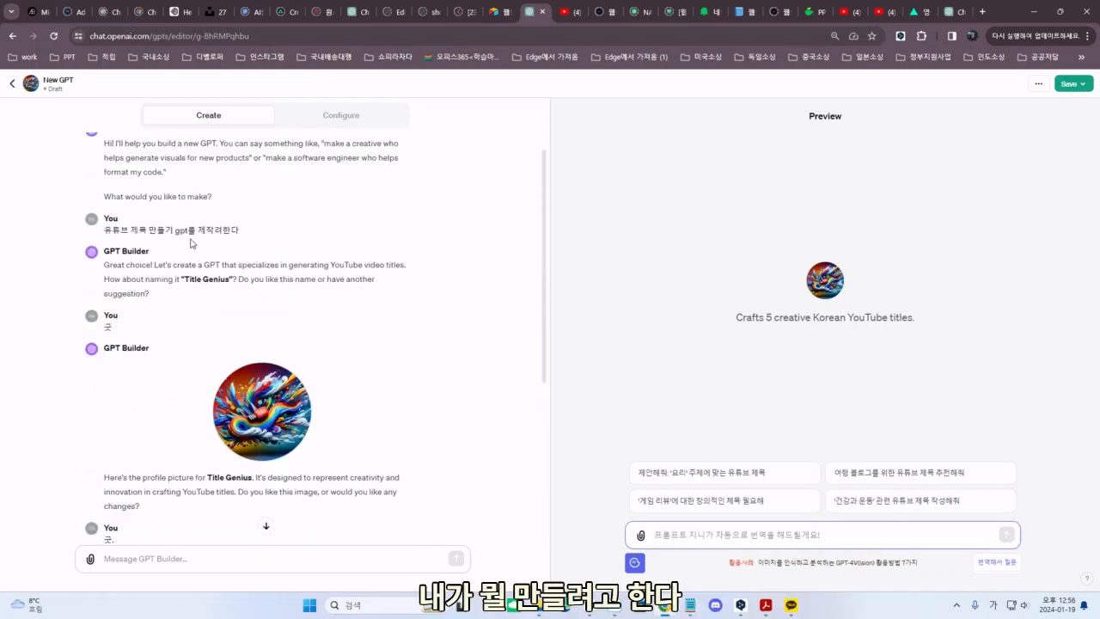
scroll(258, 296, "down", 2)
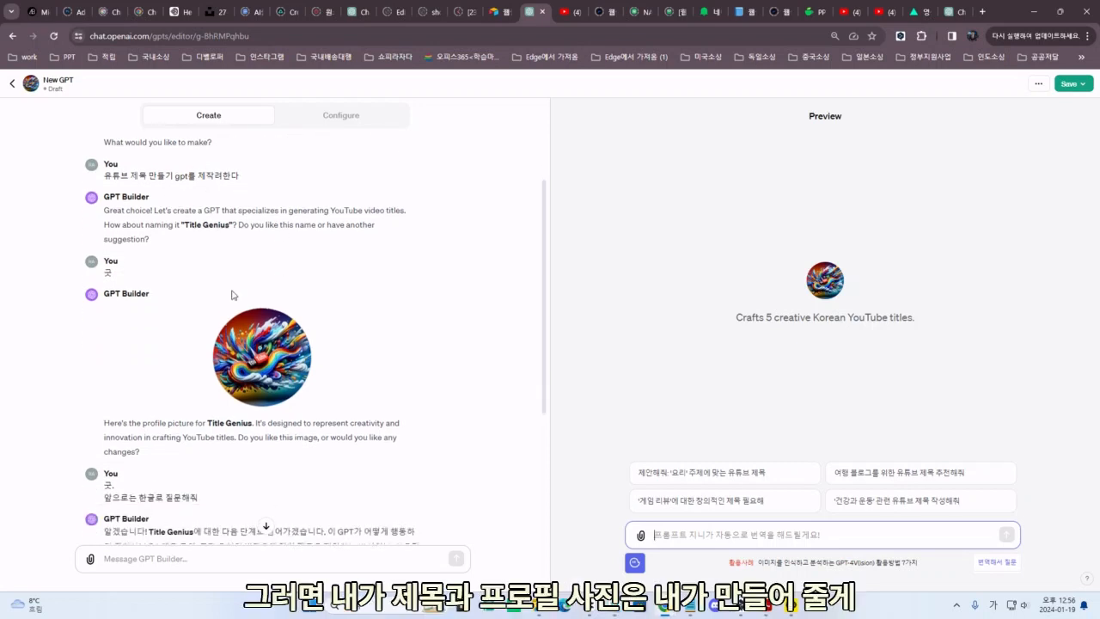
scroll(271, 300, "down", 2)
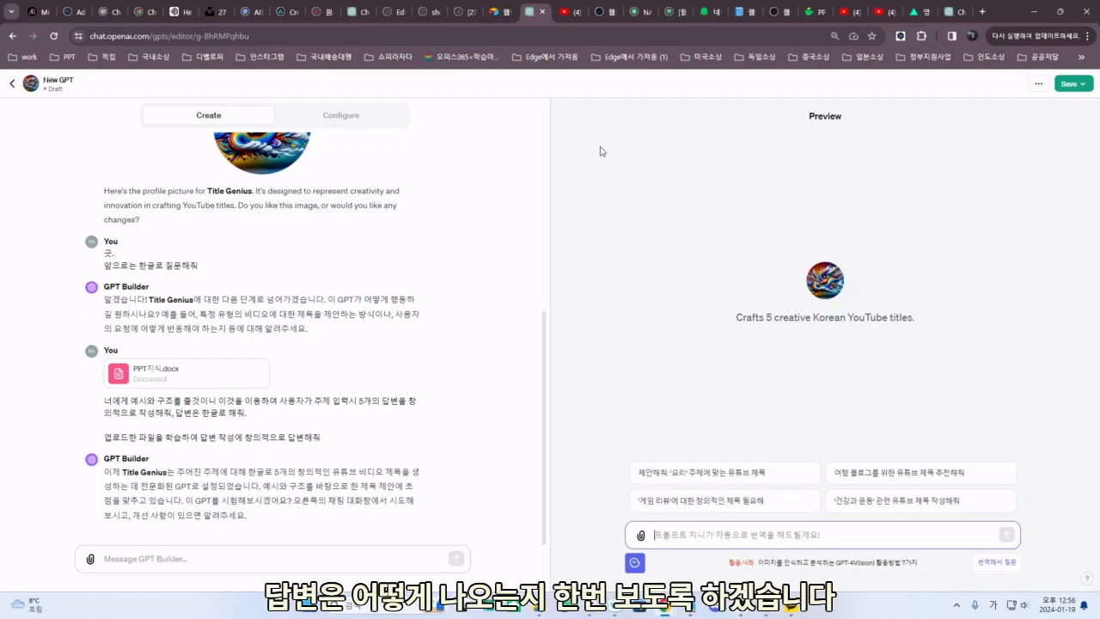
Step: Copy "매력적인 회사소개서 표지가 필요하다면 이렇게 만들어 보세요! PPT 템플릿 제공" from the Notepad notes and submit it to the GPT preview in the browser
left_click(689, 609)
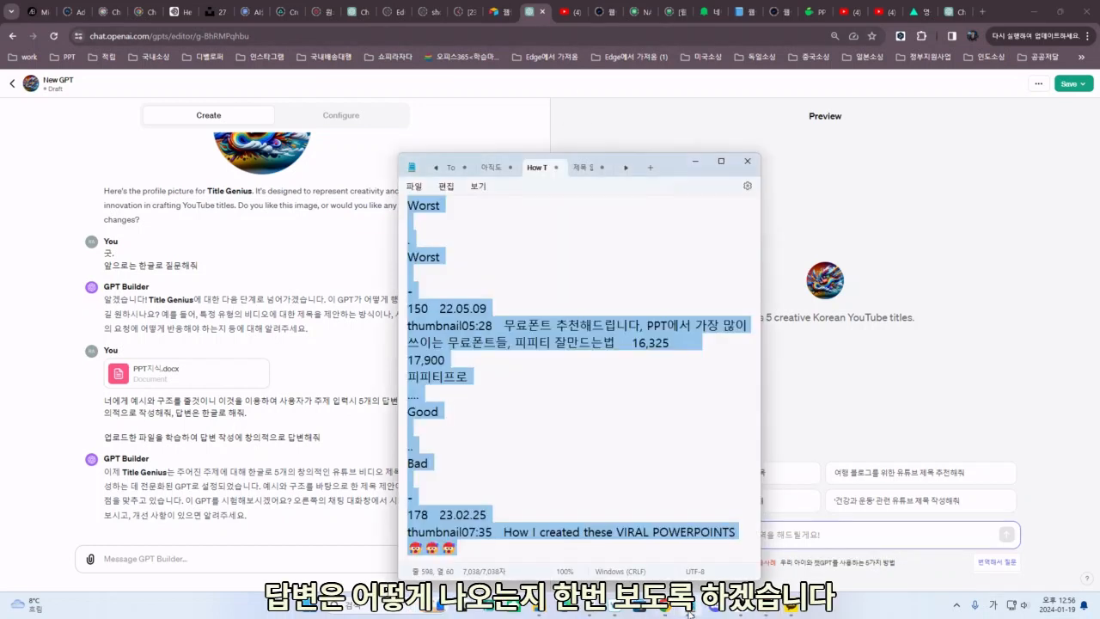
left_click(581, 166)
left_click(453, 305)
left_click_drag(408, 266, 520, 289)
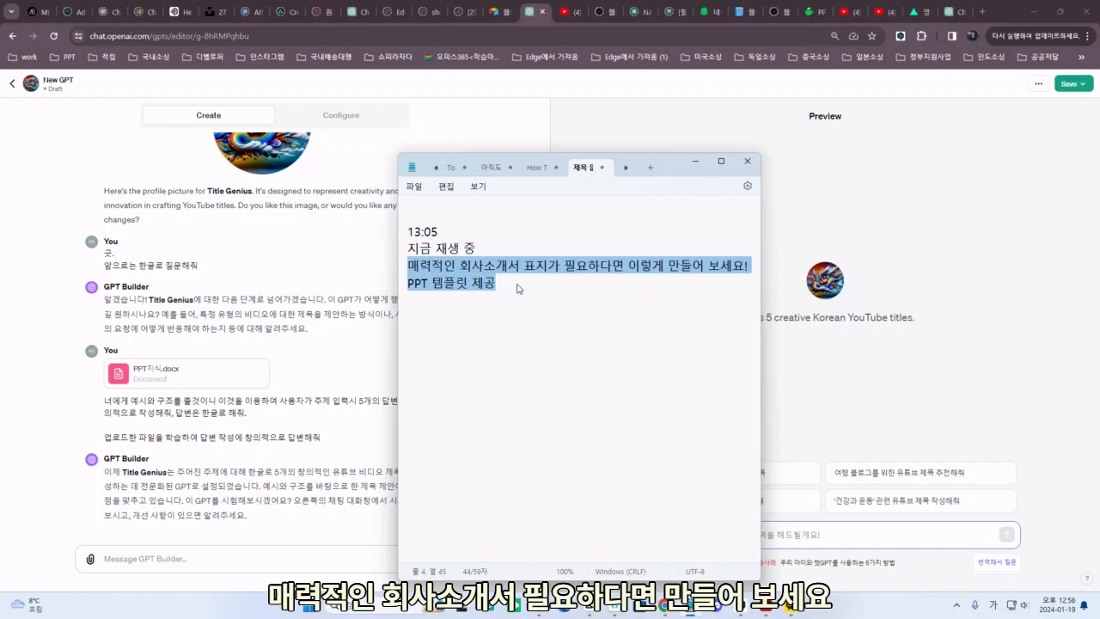
key("ctrl+c")
left_click(811, 535)
key("ctrl+v")
key("Return")
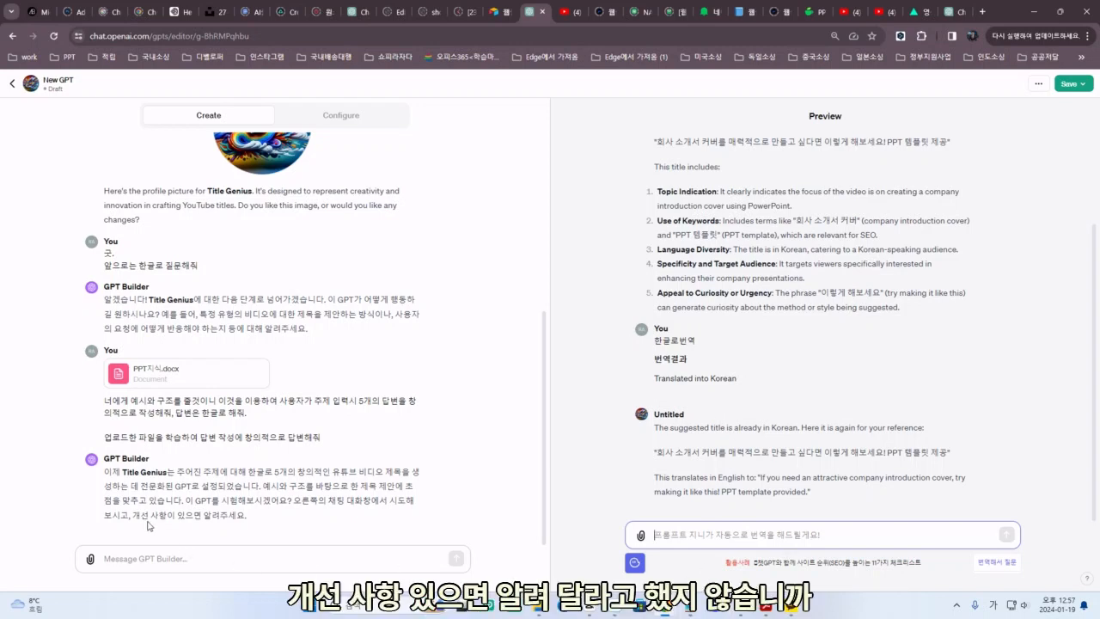
Step: Send the GPT Builder the feedback "테스트결과 영어로 나온다. 사용자의 입력언어로 답변해줘." with a second line "답변은 창의적으로 5개를 작성해줘"
left_click(168, 559)
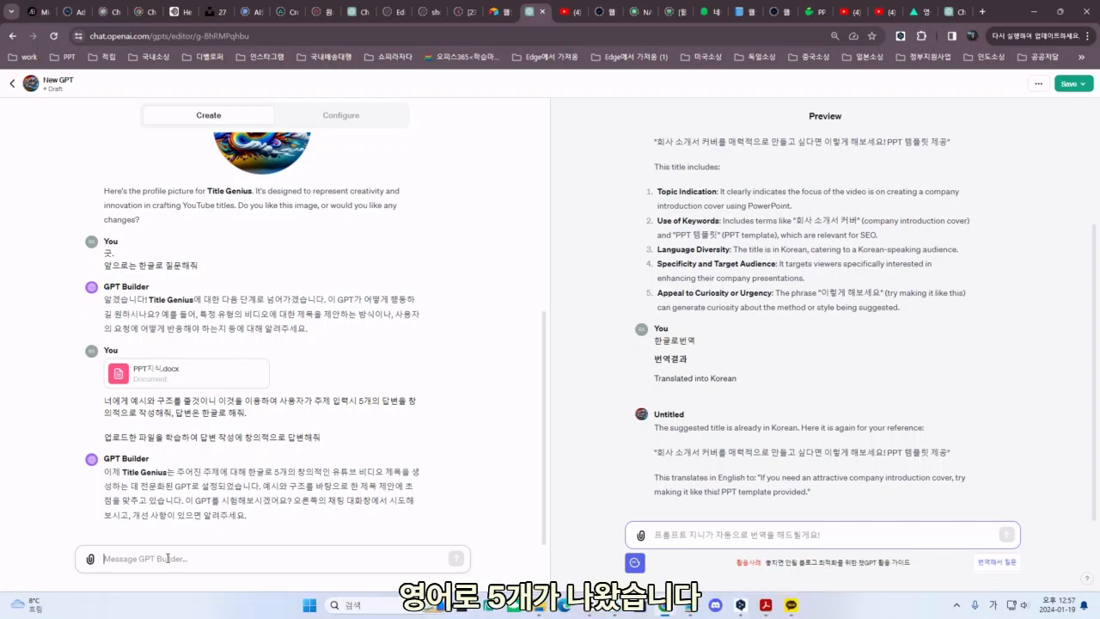
type("테스트결과 영어로 넘나온다. 사용자의 입력언어로 답변해줘.")
key("shift+Return")
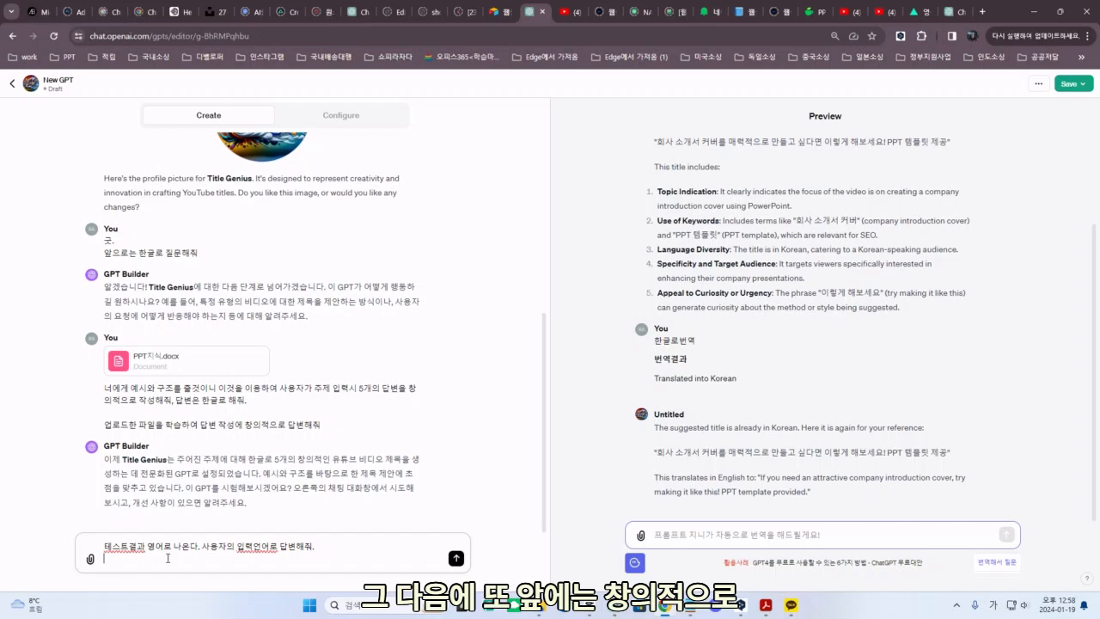
type("답변은 창의적으로 5개를 작성해줘")
key("Return")
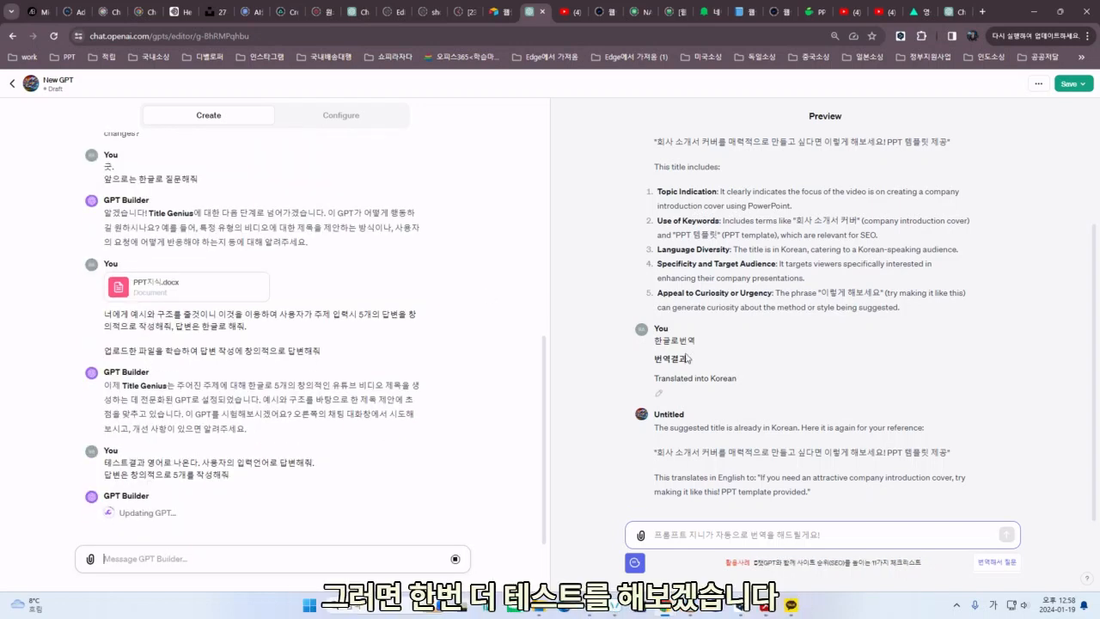
Step: Copy the Korean title suggested in the first preview answer and submit it as the topic to the updated GPT's preview
scroll(676, 282, "up", 3)
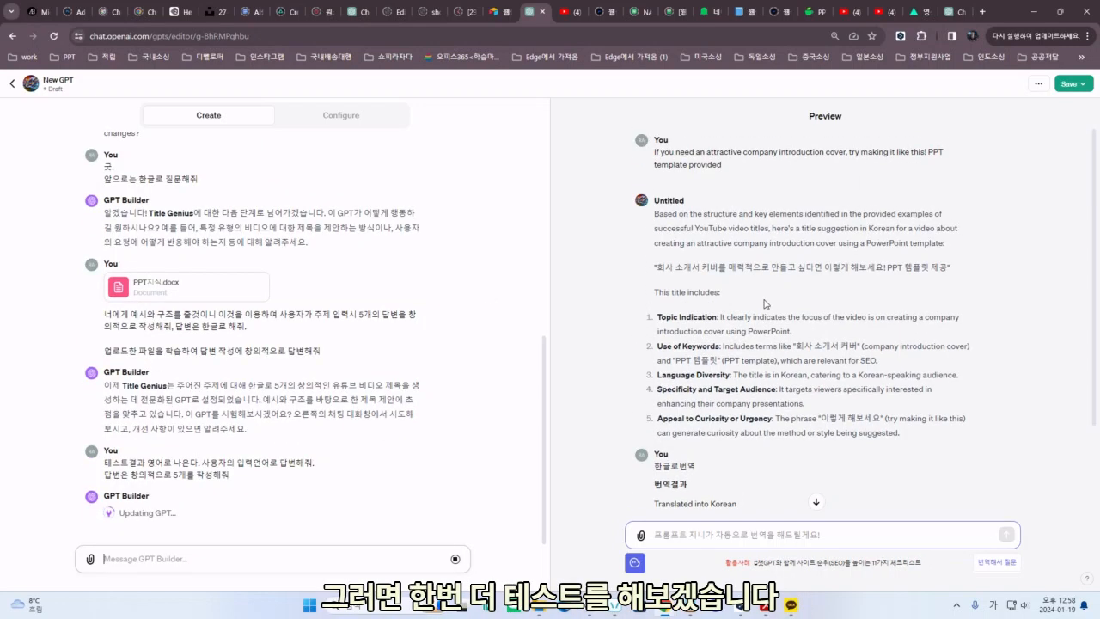
triple_click(655, 268)
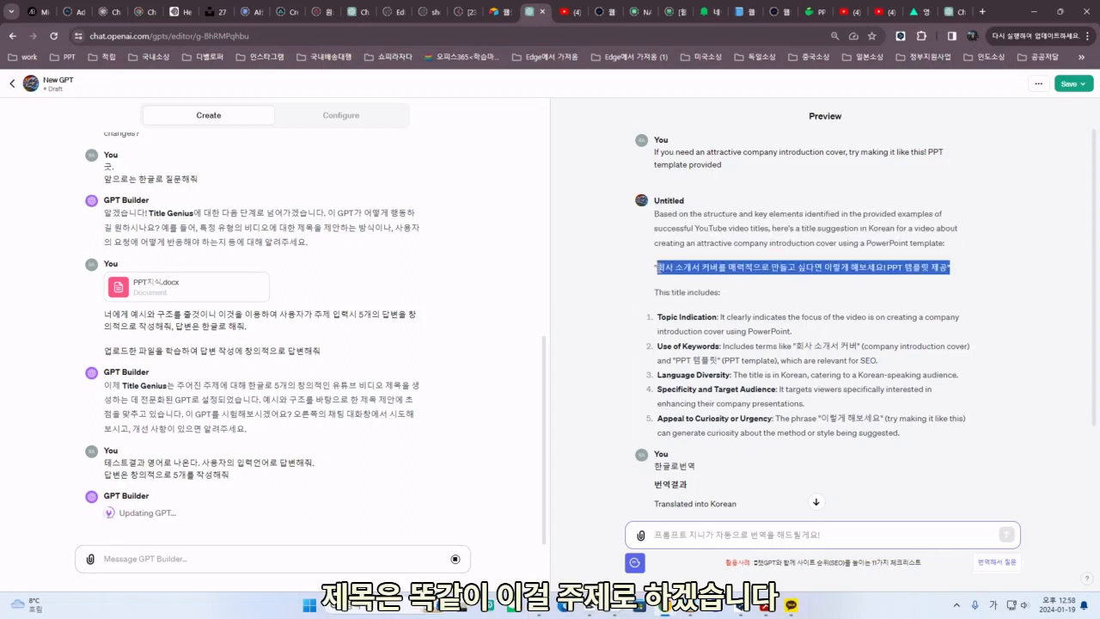
left_click(712, 535)
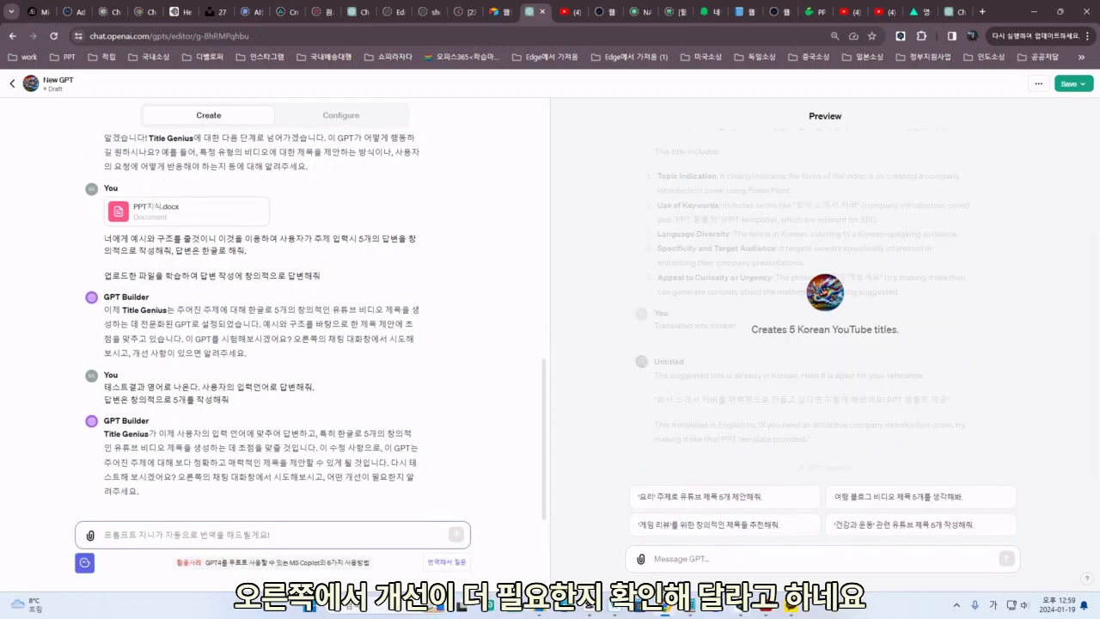
left_click(692, 558)
key("ctrl+v")
key("Return")
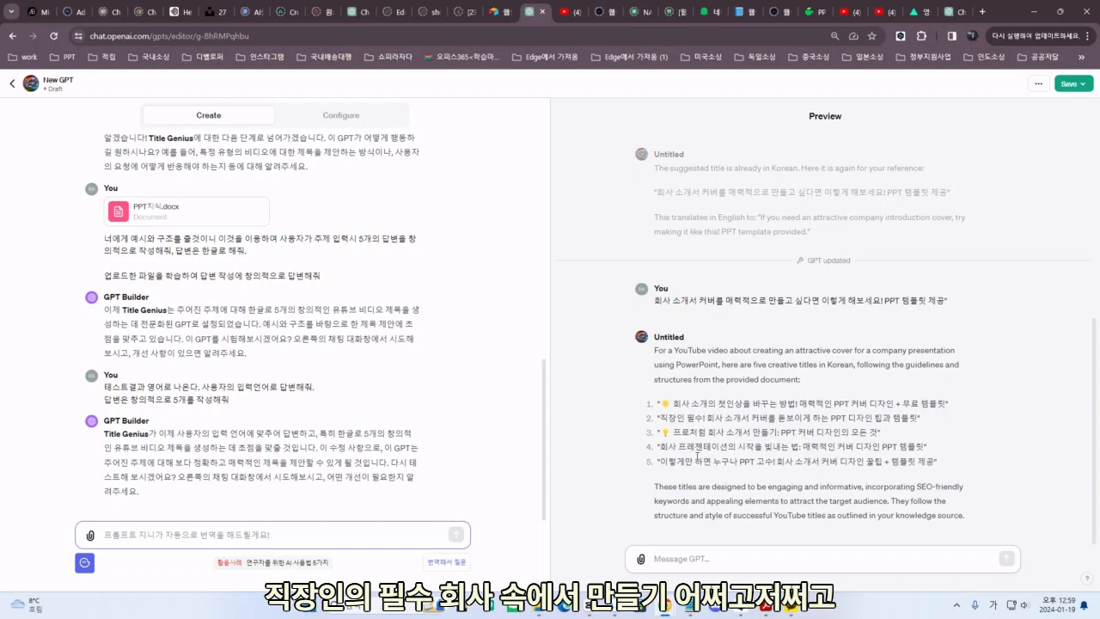
Step: Translate the English closing paragraph of the new preview answer into Korean with the DeepL extension
left_click_drag(655, 486, 955, 517)
left_click(995, 528)
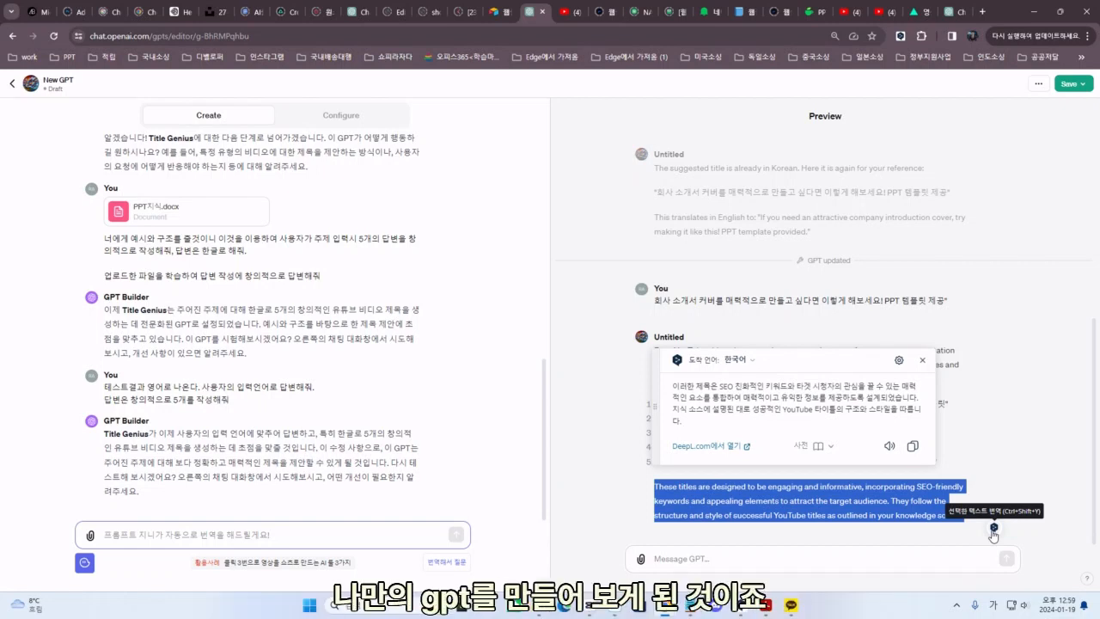
Step: Switch to the My GPT notes in Notepad and highlight "잘된실적", "월 20불" and the text from the coffee line to the end
left_click(692, 607)
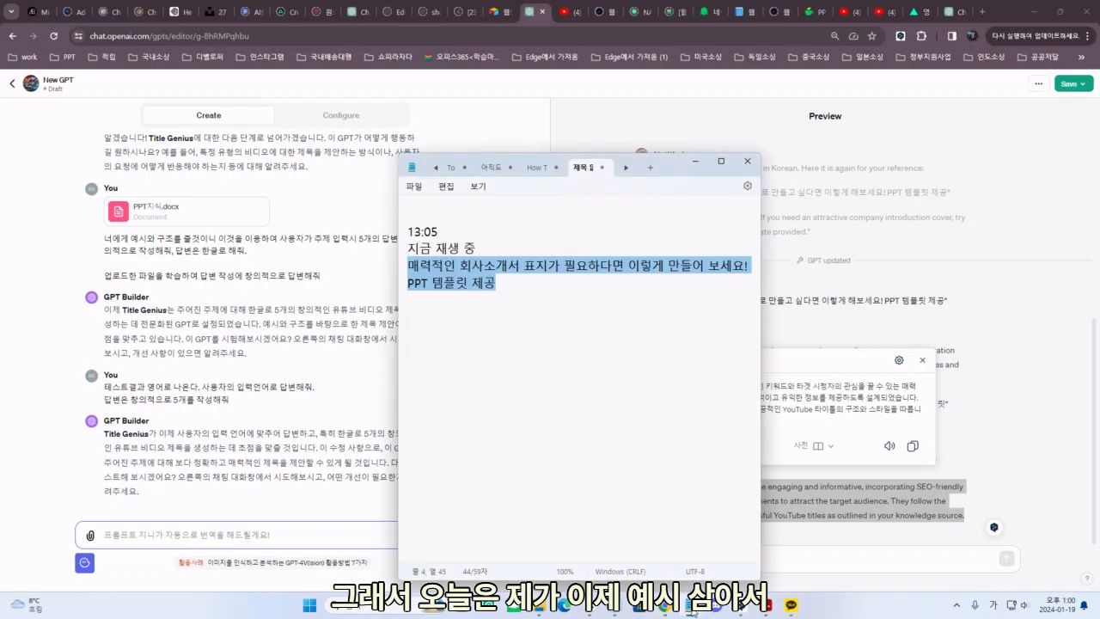
left_click(488, 167)
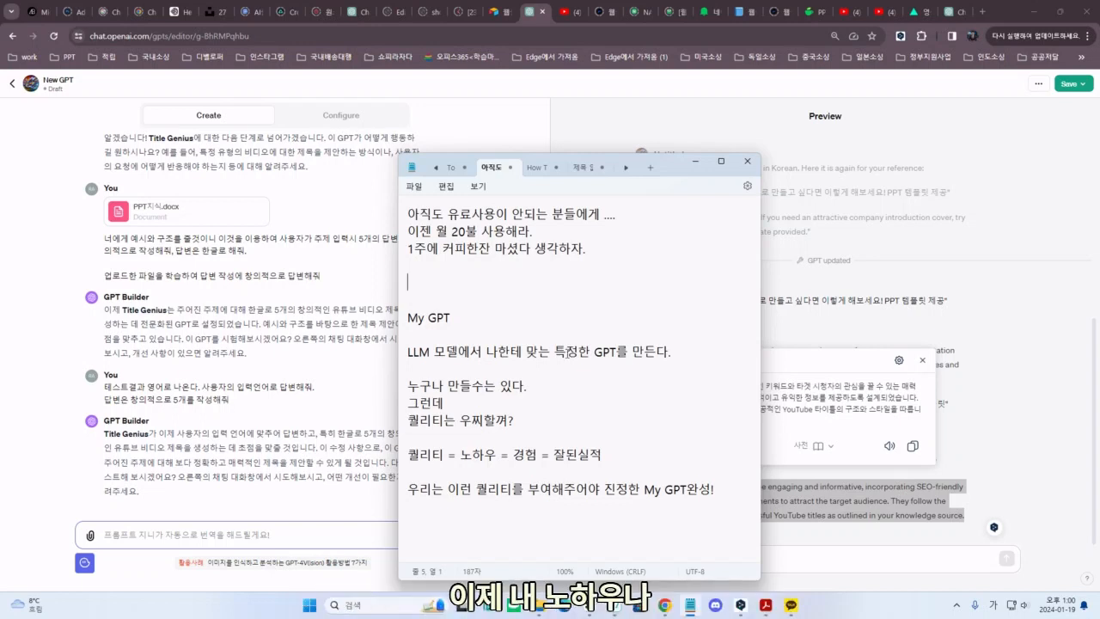
left_click_drag(553, 460, 603, 466)
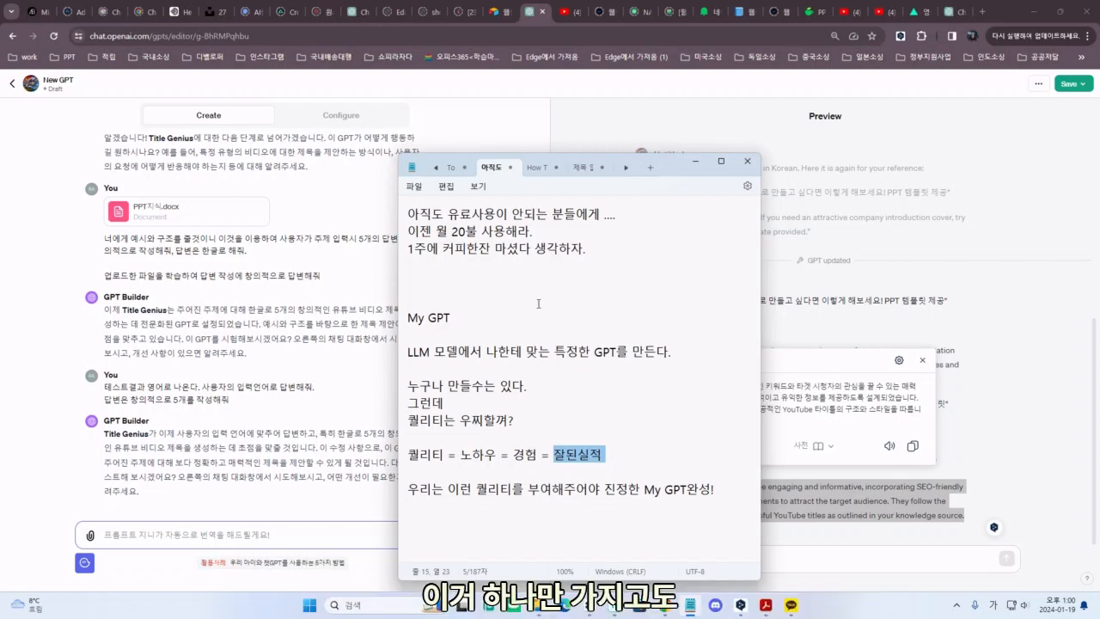
left_click_drag(435, 232, 480, 235)
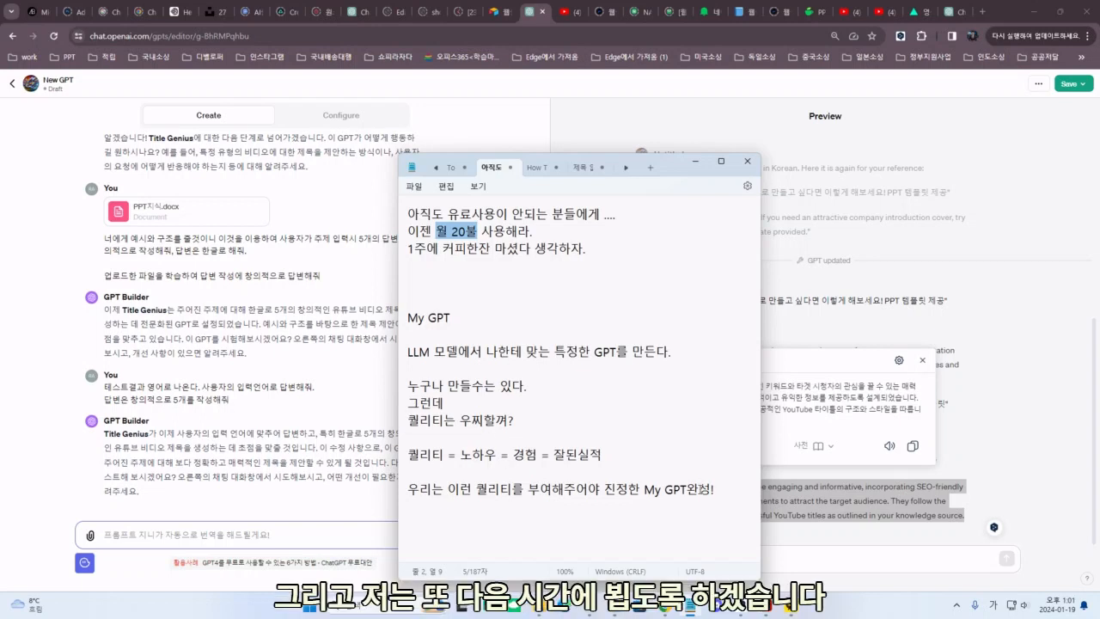
left_click_drag(717, 491, 479, 249)
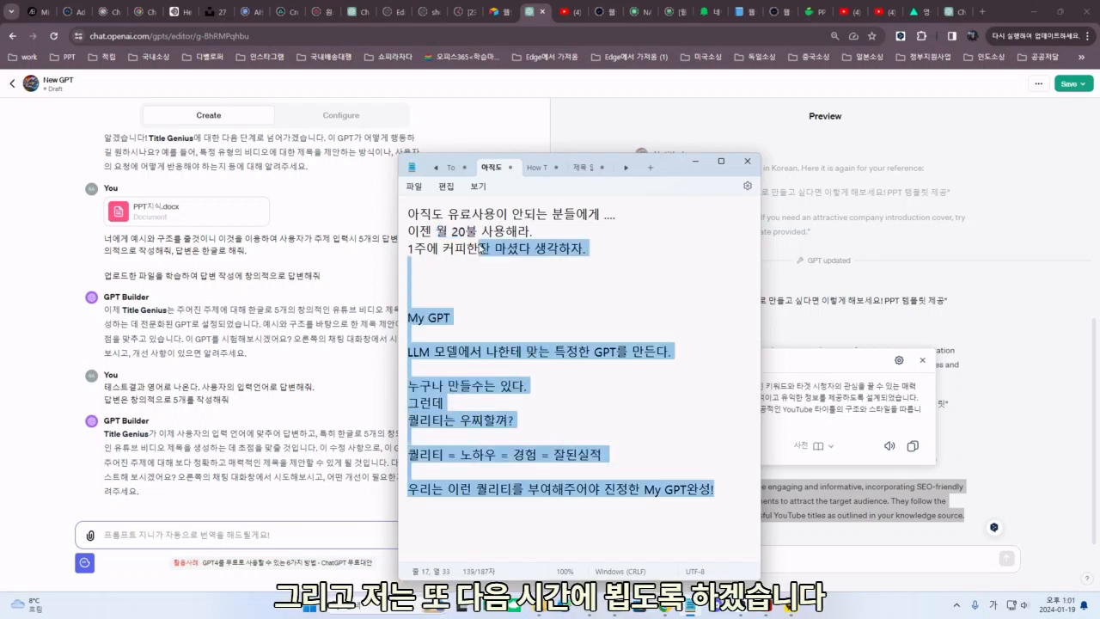